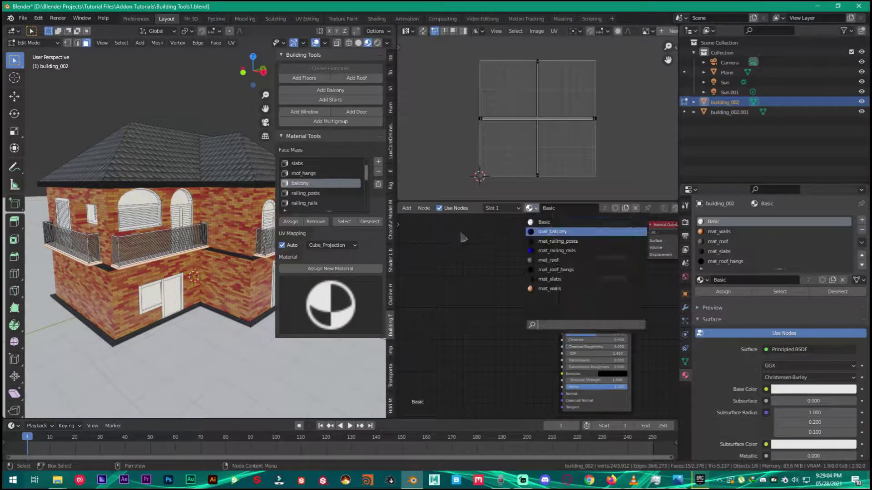
# Add a material slot to building_002 and give the balcony faces the existing mat_balcony material
pyautogui.click(861, 220)
pyautogui.click(701, 280)
pyautogui.click(722, 305)
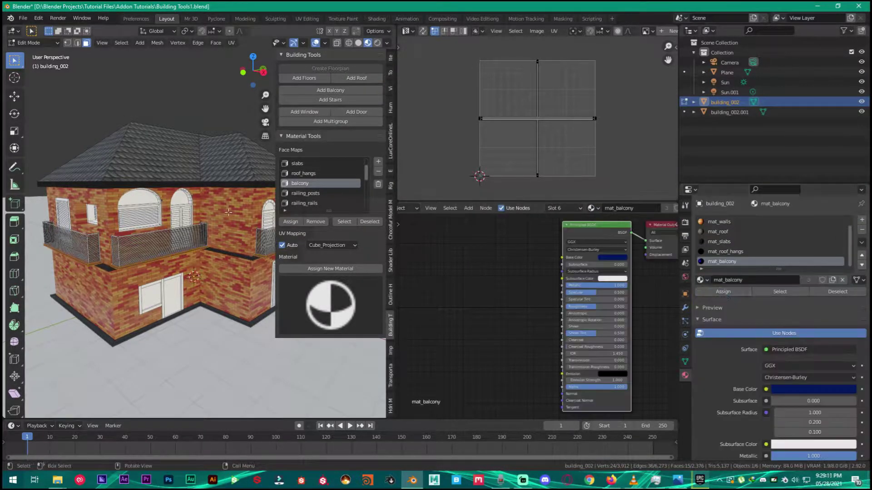
# Select the faces of the railing_posts face map and assign them the mat_railing_posts material
pyautogui.scroll(3, 125, 215)
pyautogui.scroll(2, 126, 215)
pyautogui.click(305, 193)
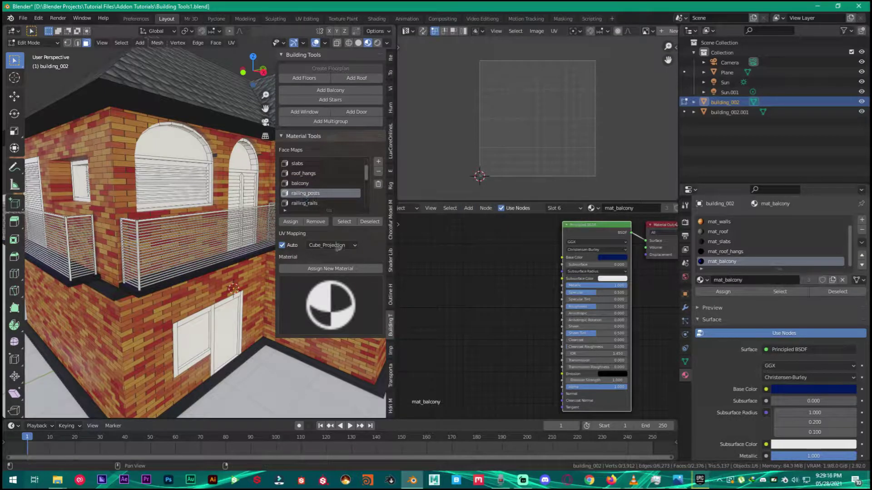
pyautogui.click(344, 222)
pyautogui.click(330, 268)
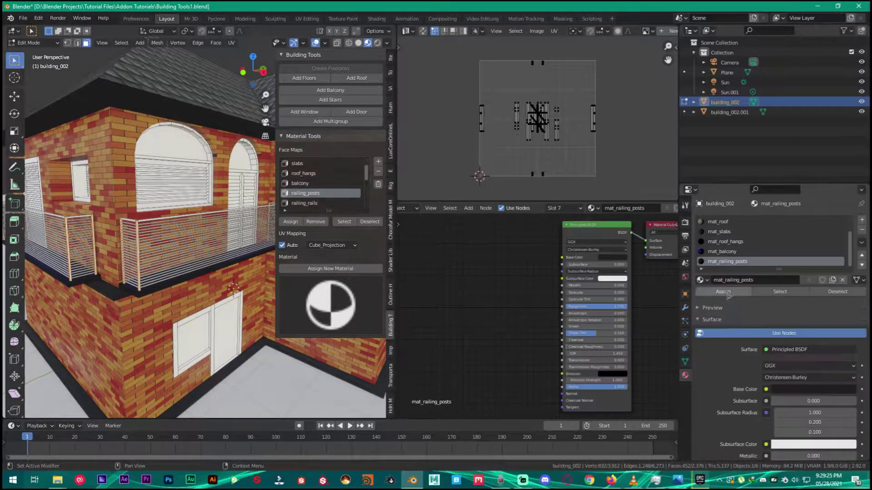
# Select the faces of the railing_rails face map and assign them the mat_railing_rails material
pyautogui.click(307, 204)
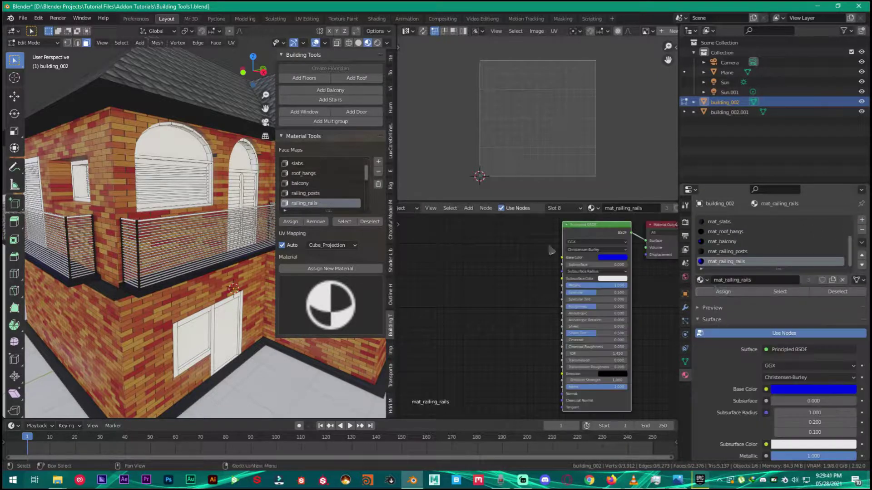
pyautogui.click(343, 221)
pyautogui.click(723, 291)
pyautogui.moveTo(168, 222); pyautogui.dragTo(209, 239, button='middle')
pyautogui.press('Tab')
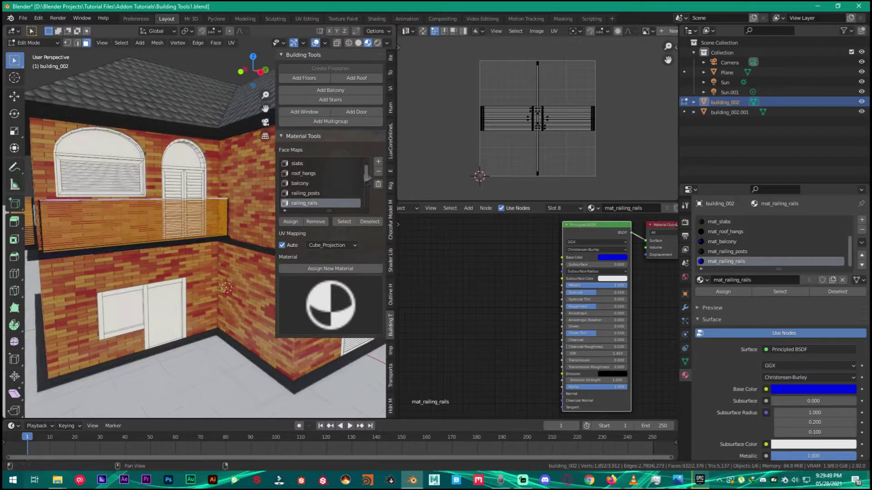
# Select the faces of the door face map and give them a new material, mat_door
pyautogui.scroll(-3, 322, 181)
pyautogui.click(318, 183)
pyautogui.scroll(-2, 204, 227)
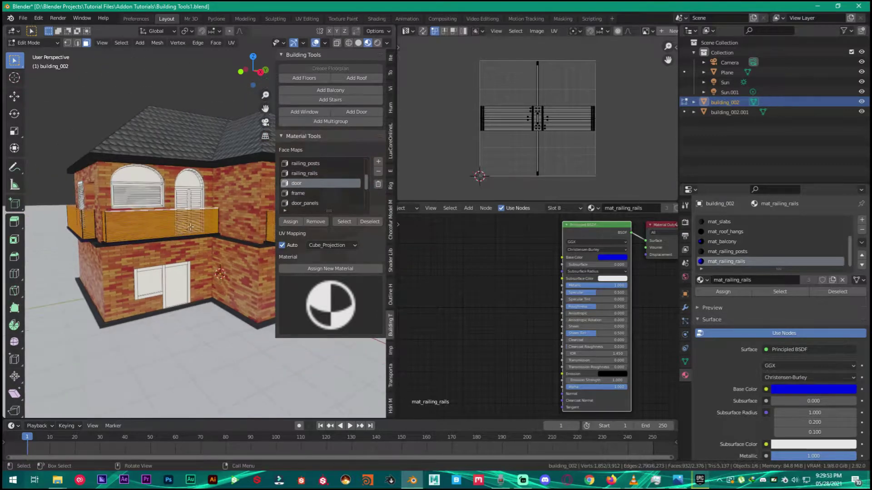
pyautogui.click(344, 221)
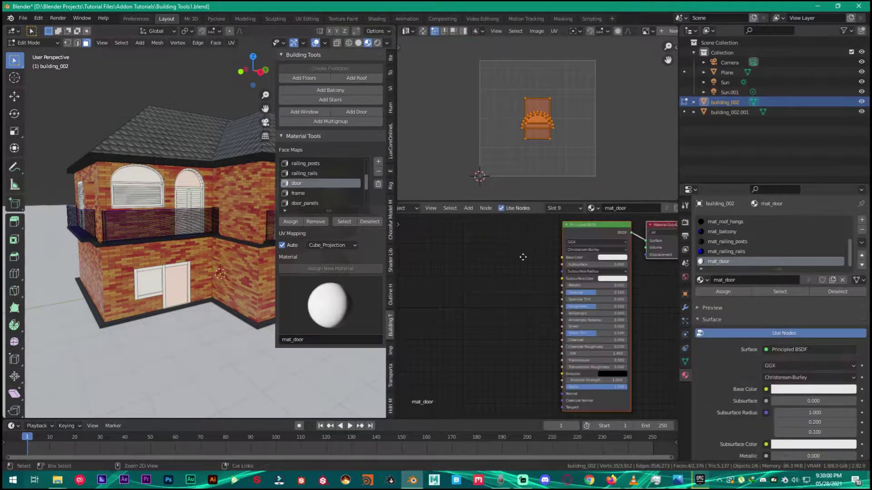
# Open the add-node search in the node tree of the mat_door material
pyautogui.scroll(3, 546, 273)
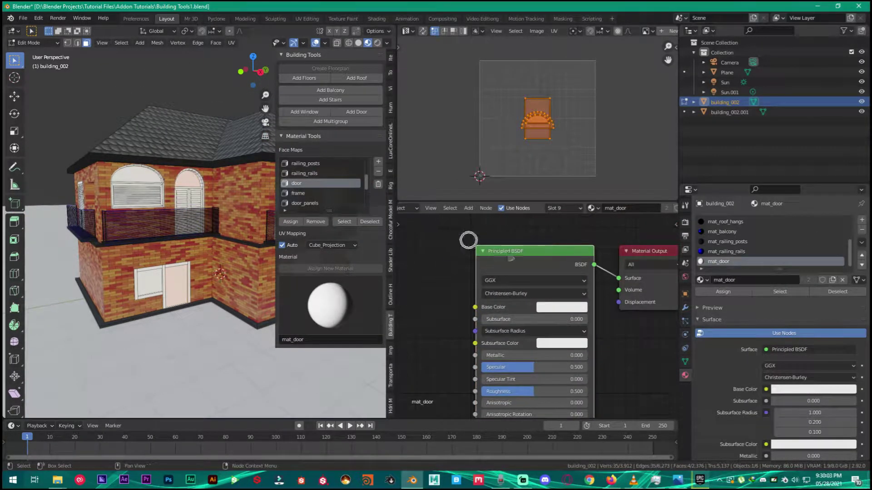
pyautogui.hotkey('shift', 'a')
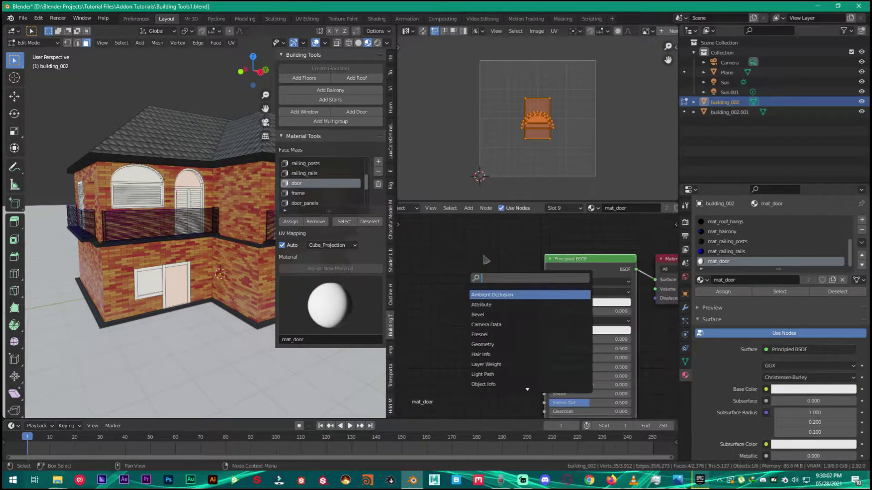
pyautogui.click(485, 268)
pyautogui.click(454, 279)
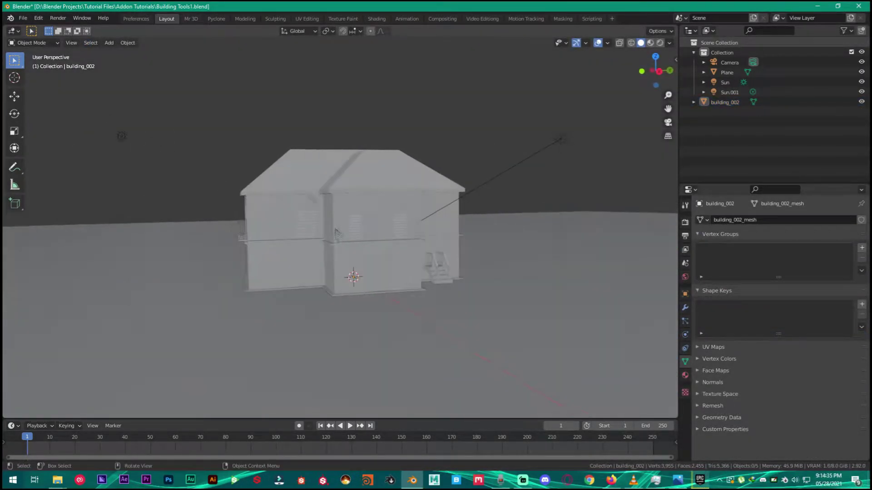
# Show the Building Tools sidebar for building_002 and look through its face maps
pyautogui.scroll(10, 312, 267)
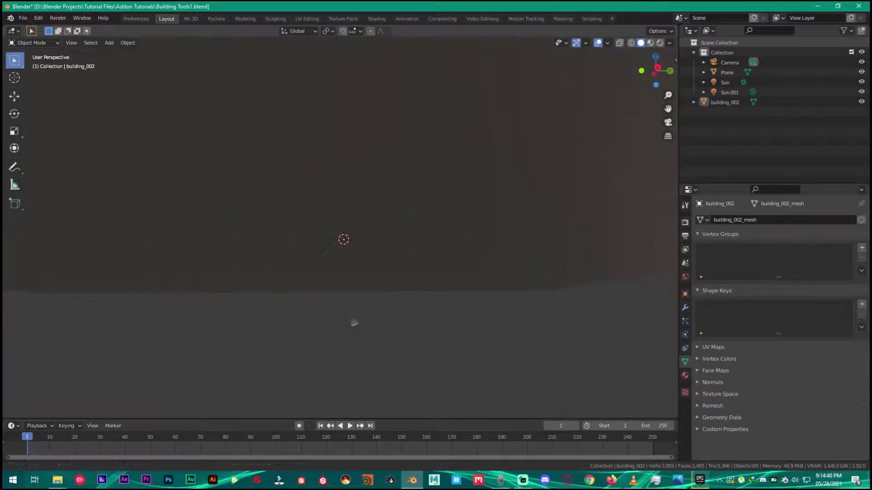
pyautogui.scroll(6, 354, 321)
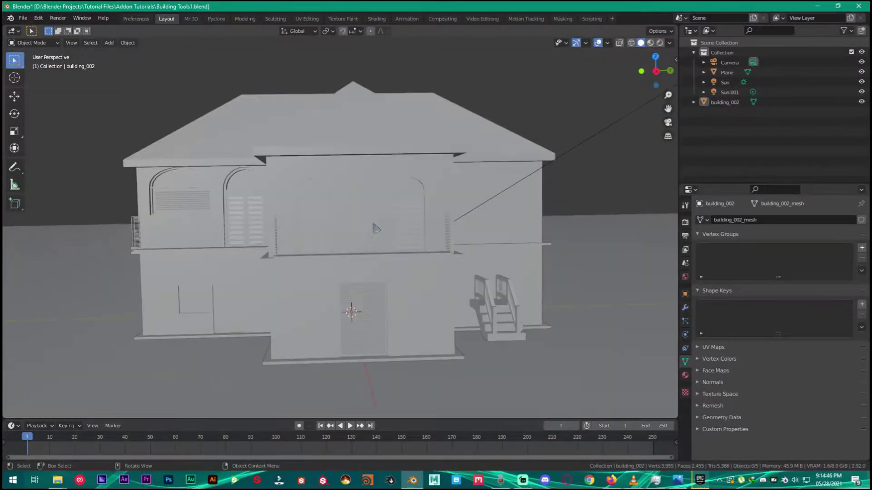
pyautogui.click(374, 226)
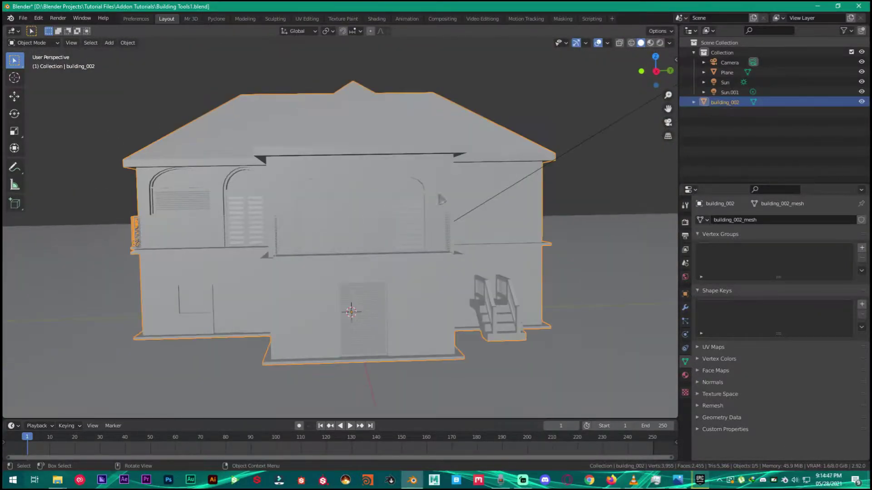
pyautogui.press('n')
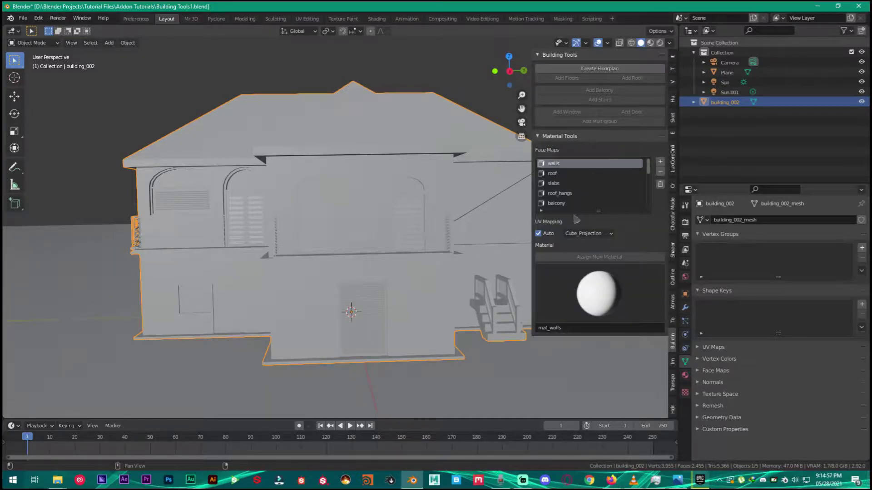
pyautogui.hotkey('alt', 'a')
pyautogui.moveTo(648, 175); pyautogui.dragTo(647, 192)
pyautogui.scroll(2, 649, 191)
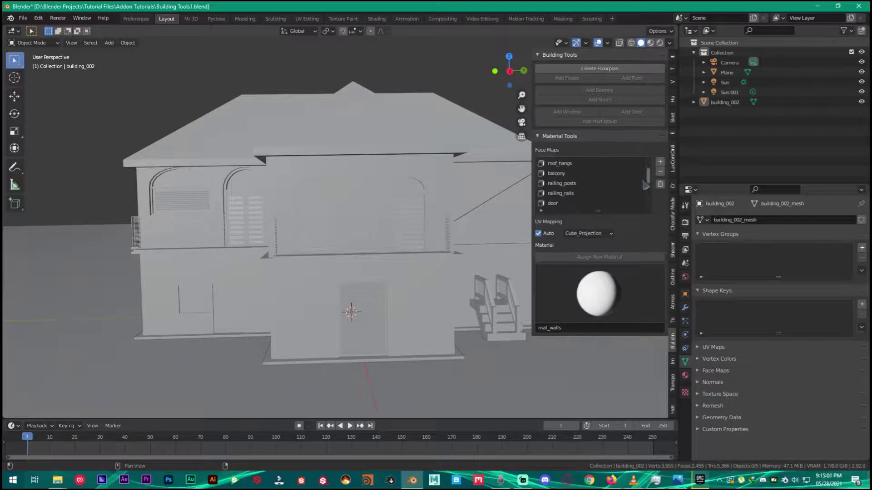
pyautogui.scroll(1, 650, 177)
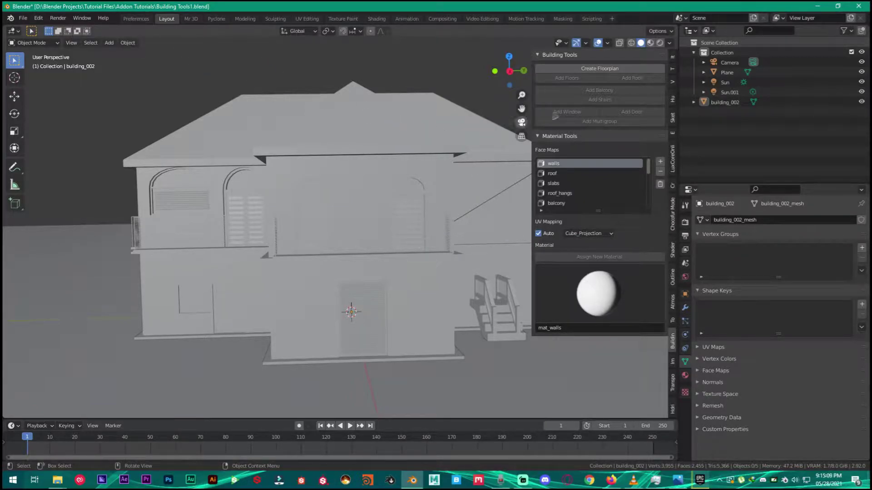
# Split the 3D viewport vertically and turn the new area into a Shader Editor
pyautogui.click(671, 31)
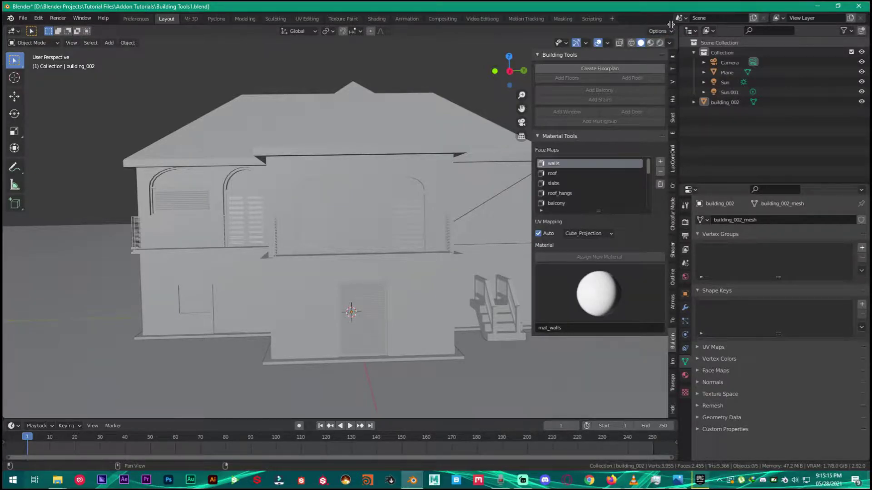
pyautogui.click(664, 31)
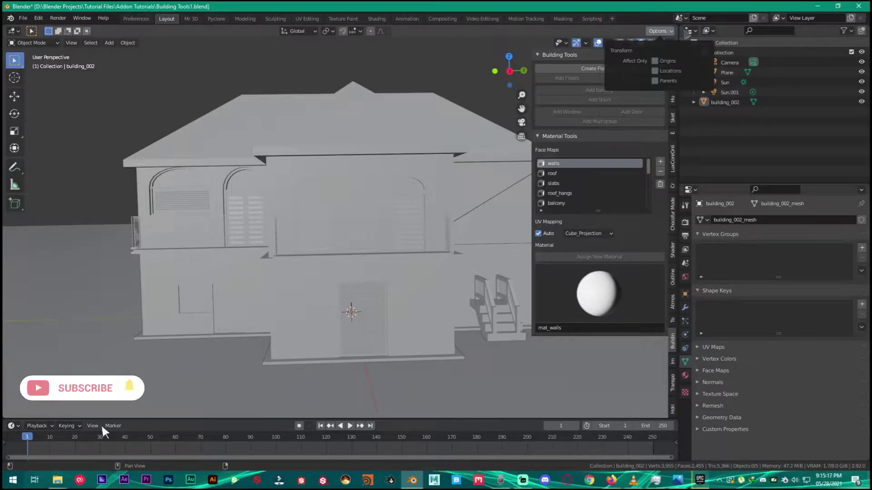
pyautogui.moveTo(676, 28); pyautogui.dragTo(468, 26)
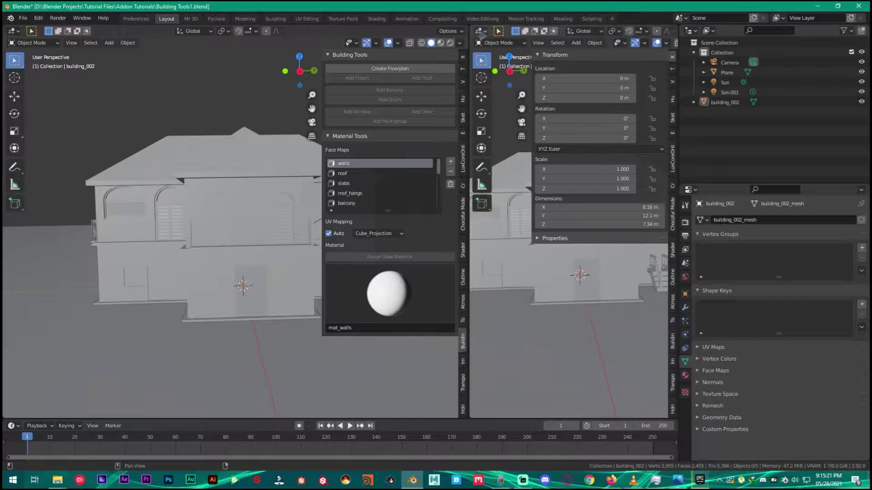
pyautogui.click(481, 31)
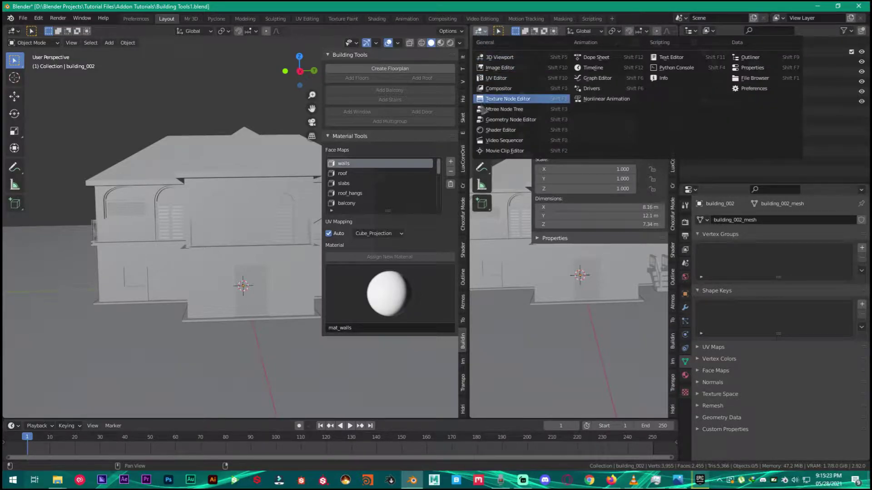
pyautogui.click(500, 130)
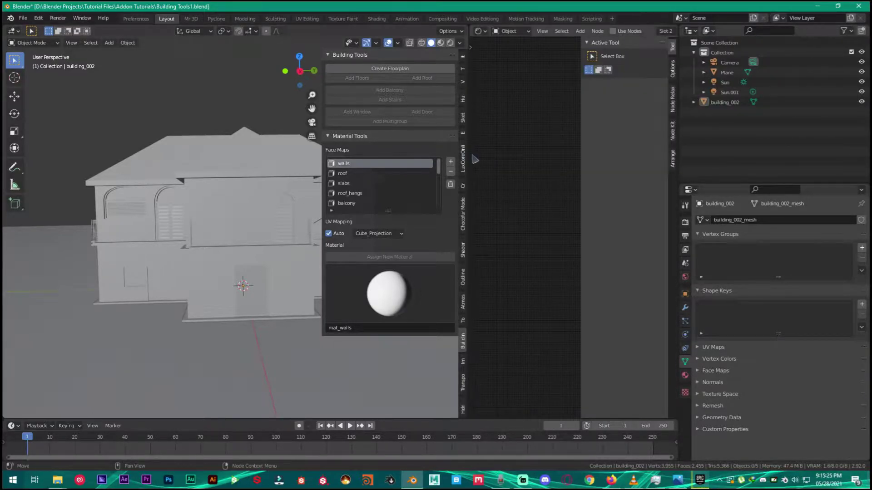
# Widen and split the Shader Editor area, turn its upper half into a UV Editor, and hide the Shader Editor's sidebar
pyautogui.moveTo(462, 156); pyautogui.dragTo(403, 146)
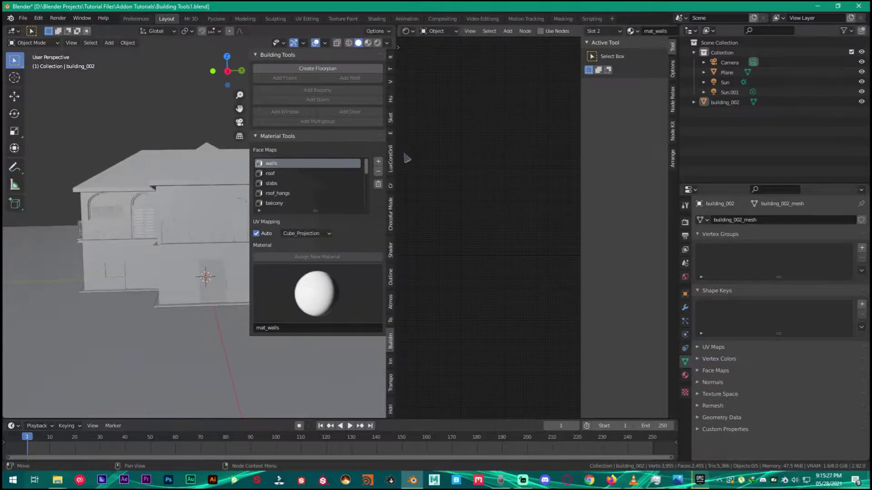
pyautogui.moveTo(399, 26); pyautogui.dragTo(400, 202)
pyautogui.click(406, 30)
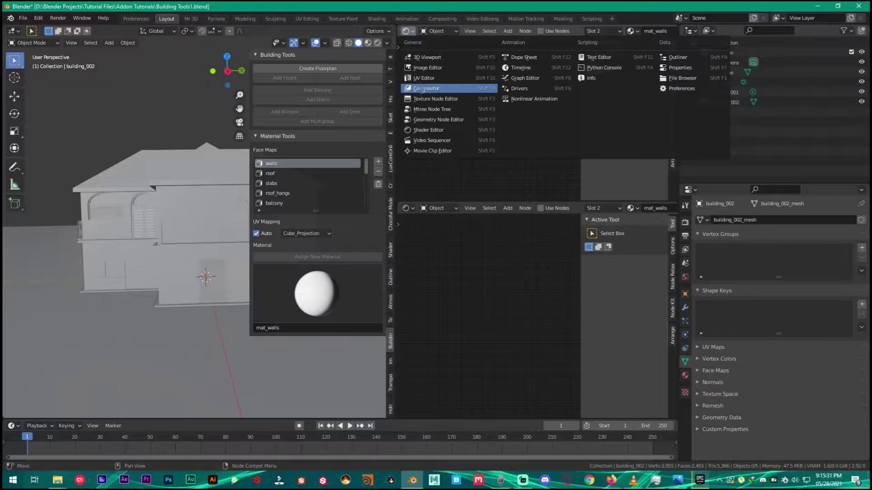
pyautogui.click(427, 67)
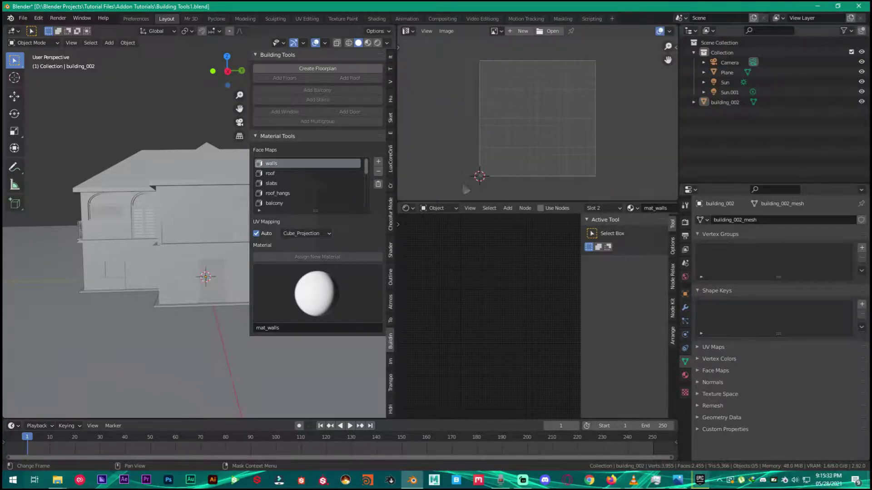
pyautogui.press('n')
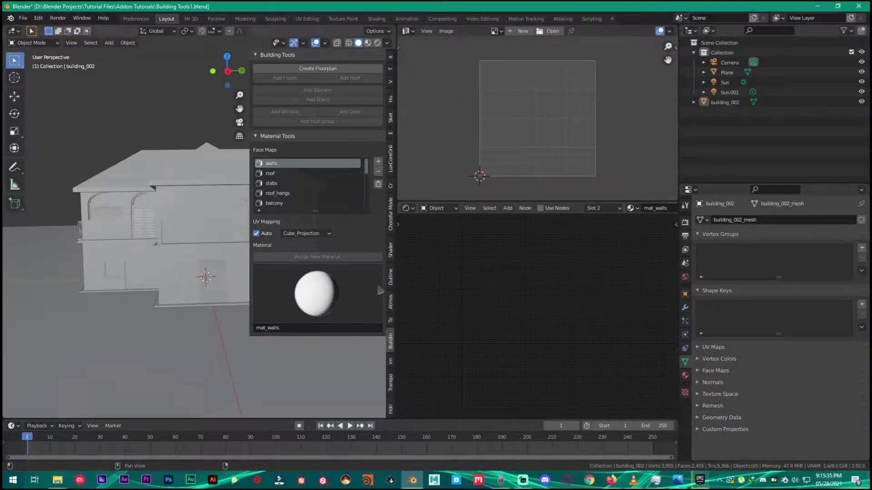
# Narrow the 3D viewport's sidebar and put building_002 into Edit Mode
pyautogui.moveTo(248, 187); pyautogui.dragTo(276, 188)
pyautogui.moveTo(173, 208); pyautogui.dragTo(226, 234, button='middle')
pyautogui.click(183, 249)
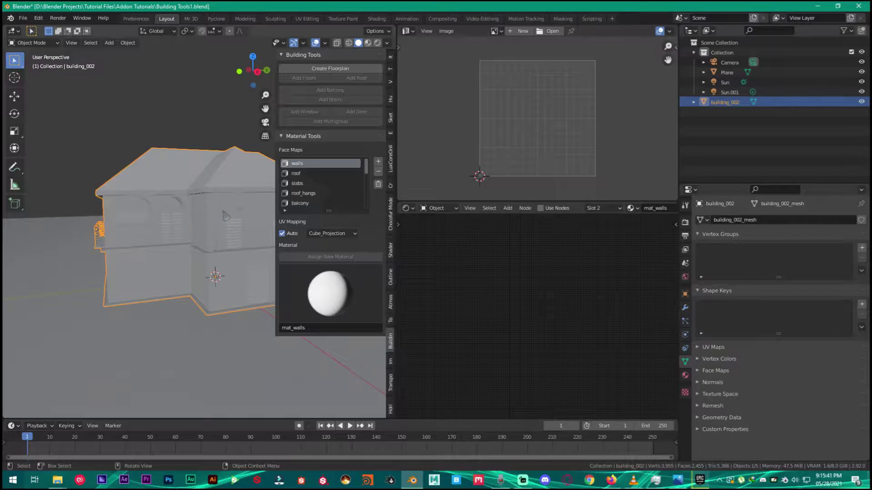
pyautogui.press('Tab')
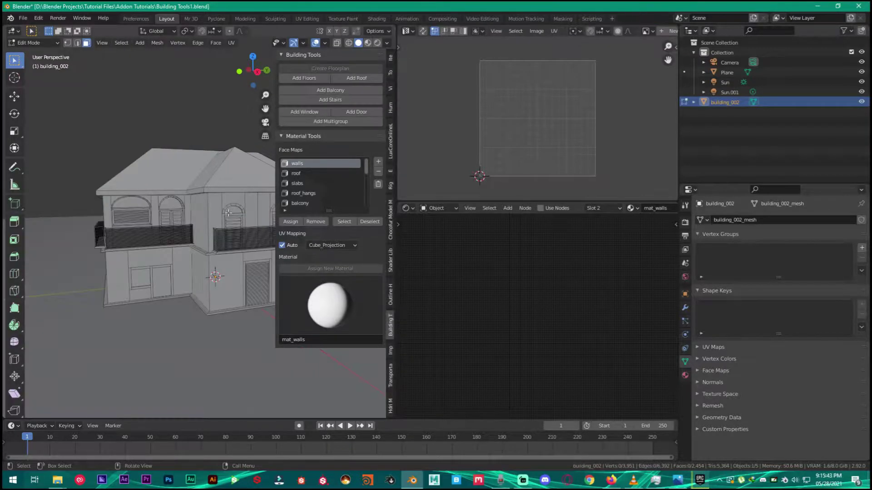
# Set the UV mapping method for the face maps to Cube_Projection
pyautogui.keyDown('shift'); pyautogui.moveTo(228, 212); pyautogui.dragTo(192, 210, button='middle'); pyautogui.keyUp('shift')
pyautogui.scroll(1, 199, 202)
pyautogui.scroll(1, 173, 213)
pyautogui.scroll(-5, 195, 229)
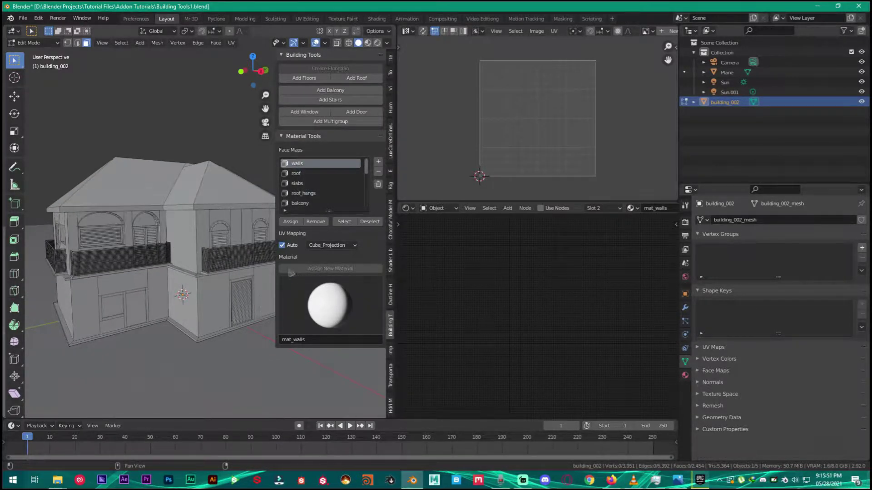
pyautogui.click(325, 245)
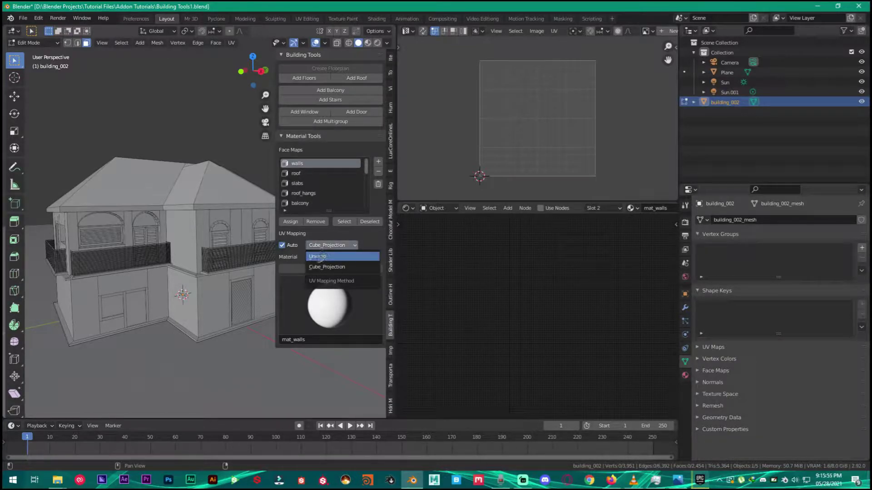
pyautogui.click(328, 267)
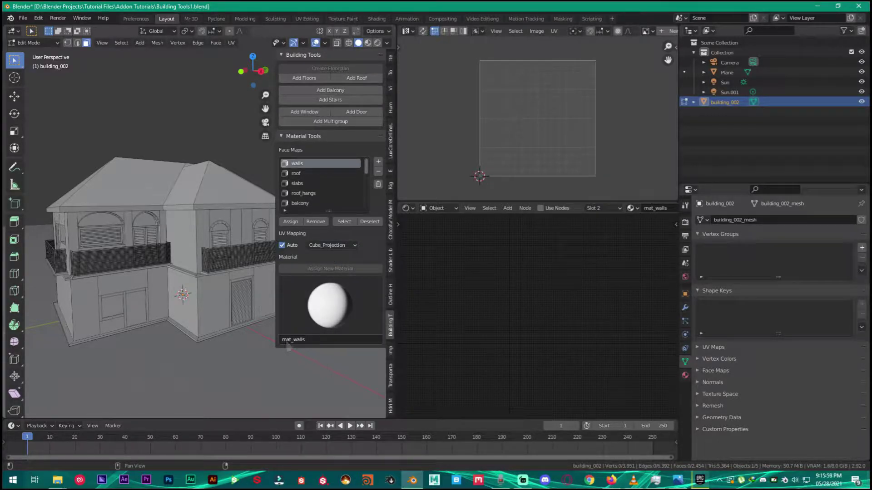
# Select the faces of the walls face map and enable nodes for the mat_walls material
pyautogui.scroll(-4, 566, 214)
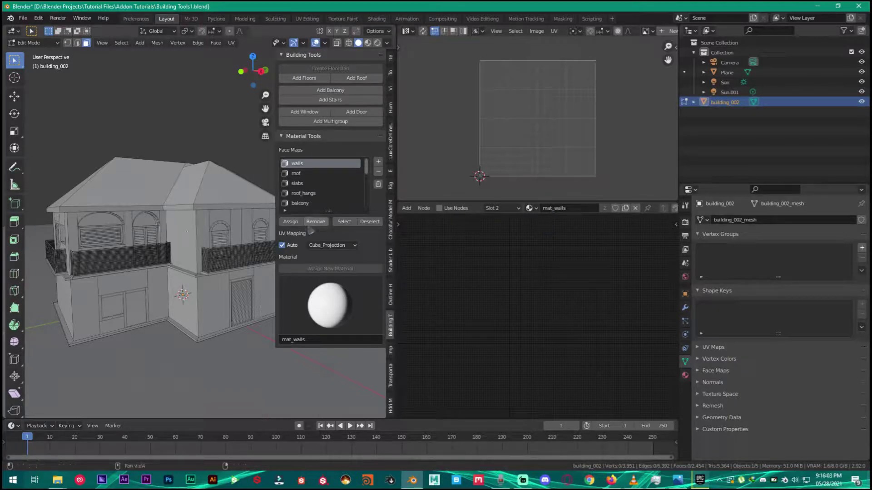
pyautogui.click(342, 223)
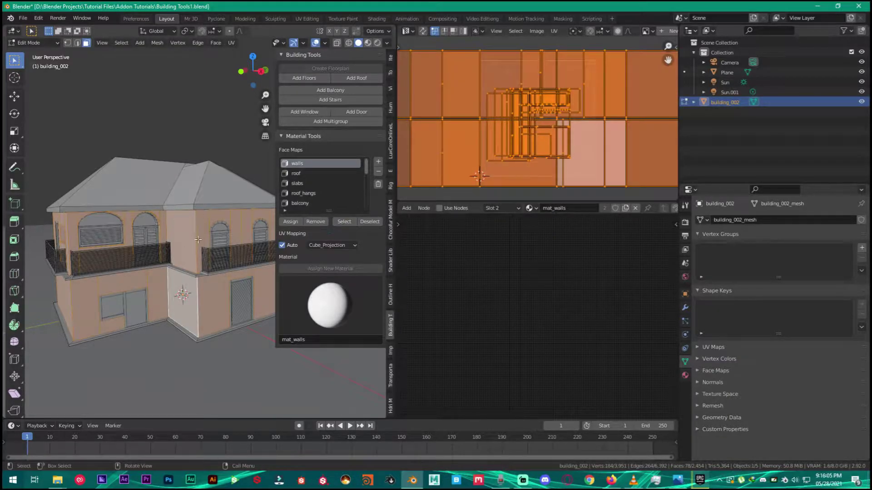
pyautogui.click(684, 376)
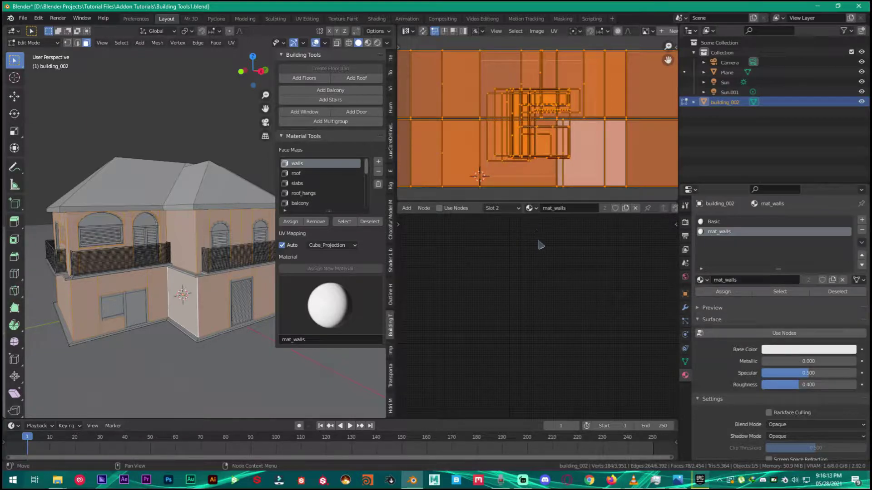
pyautogui.click(440, 208)
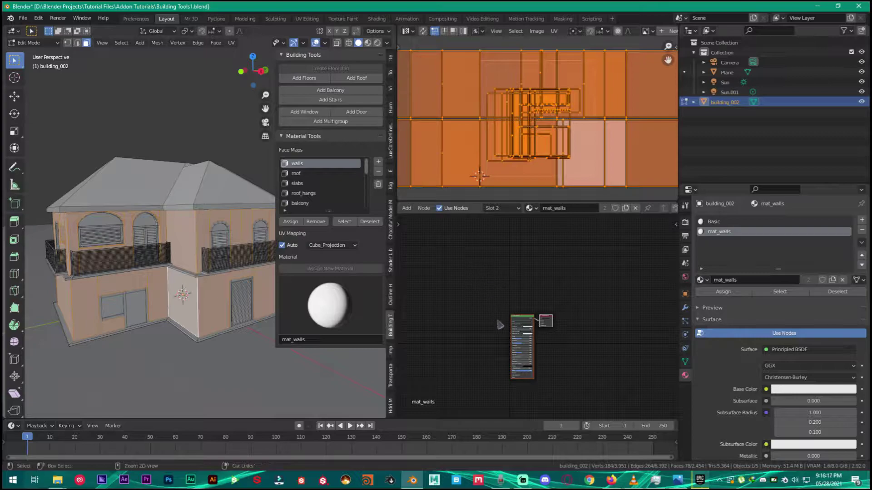
pyautogui.keyDown('ctrl'); pyautogui.moveTo(498, 324); pyautogui.dragTo(522, 233, button='middle'); pyautogui.keyUp('ctrl')
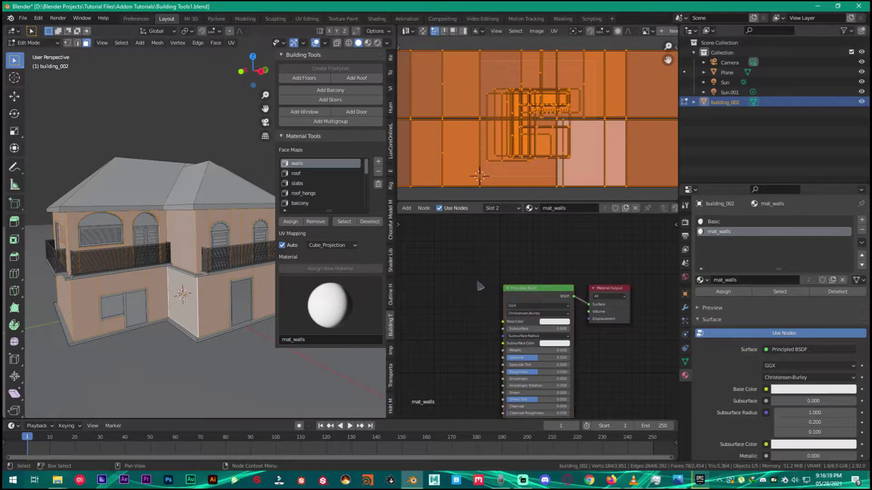
# Add a Brick Texture node to the mat_walls material, placed before the Principled BSDF
pyautogui.scroll(-2, 482, 286)
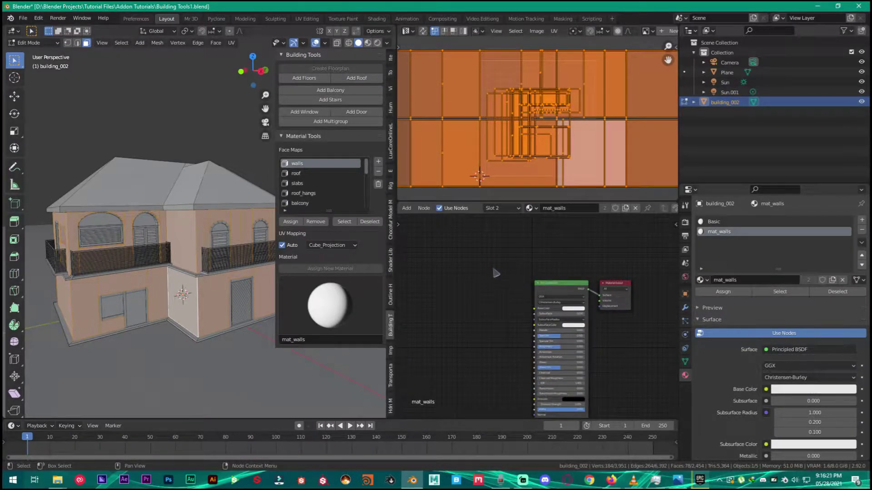
pyautogui.moveTo(495, 273); pyautogui.dragTo(508, 268, button='middle')
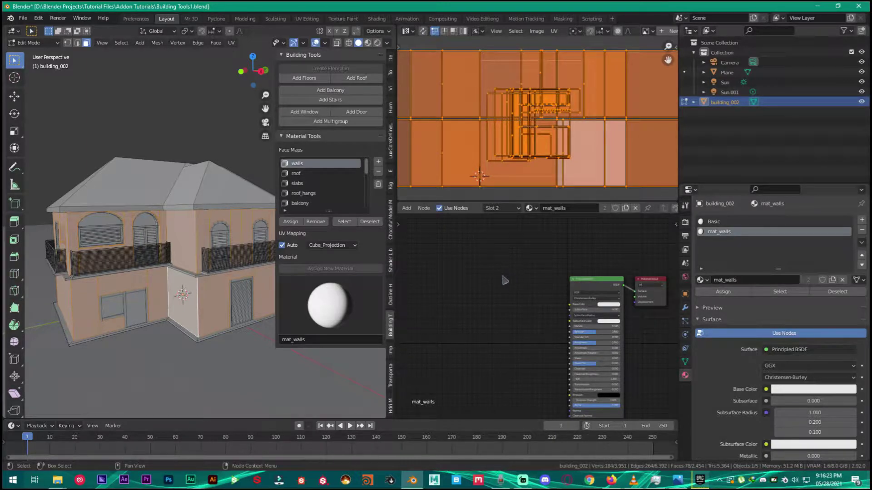
pyautogui.hotkey('shift', 'a')
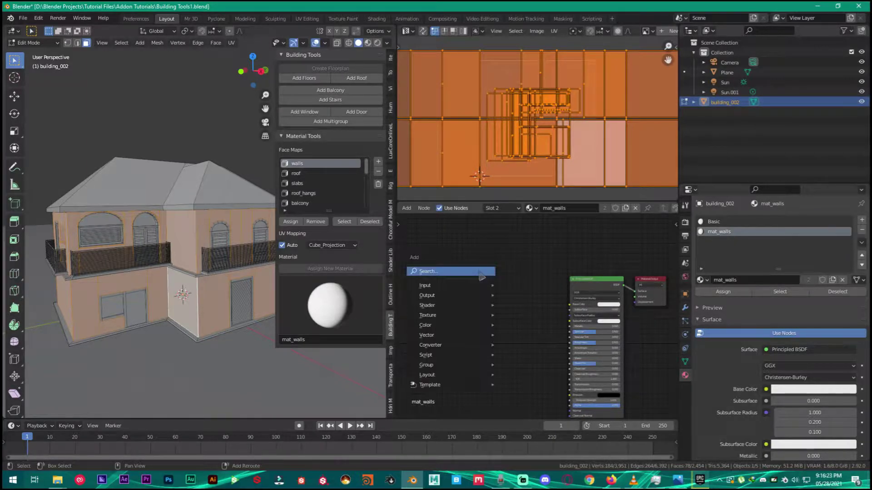
pyautogui.click(429, 274)
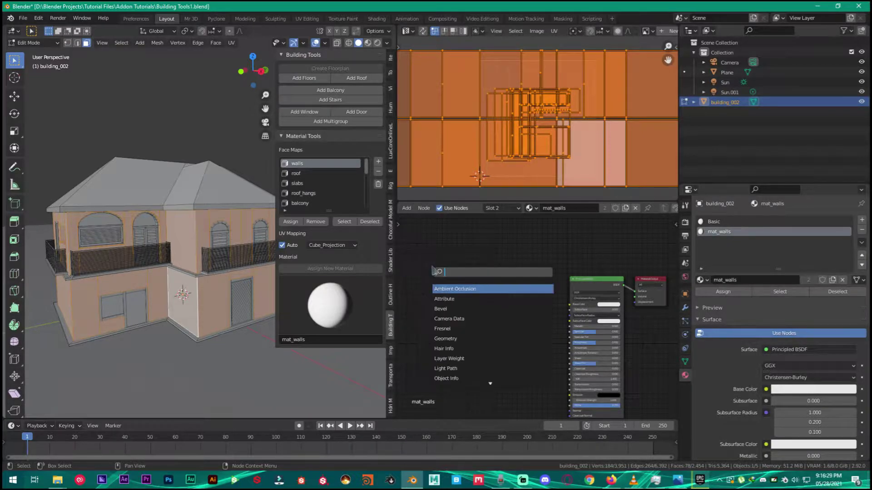
pyautogui.write('r')
pyautogui.press('BackSpace')
pyautogui.write('br')
pyautogui.click(448, 289)
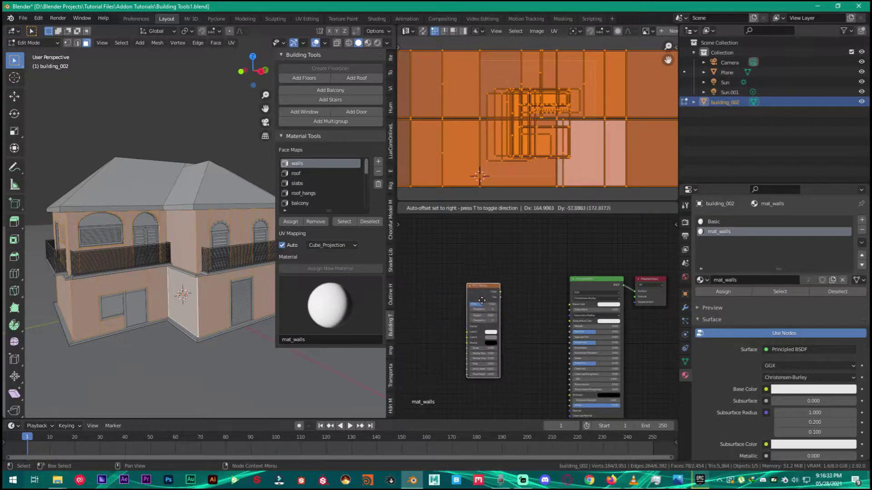
pyautogui.click(473, 311)
# Connect the Brick Texture's Color output to the Principled BSDF's Base Color and show the building in Material Preview shading
pyautogui.scroll(1, 472, 311)
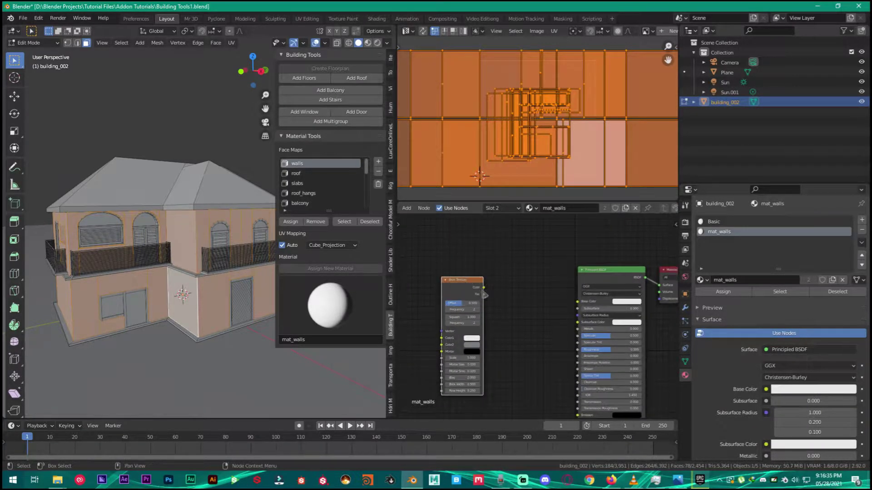
pyautogui.moveTo(484, 288); pyautogui.dragTo(578, 301)
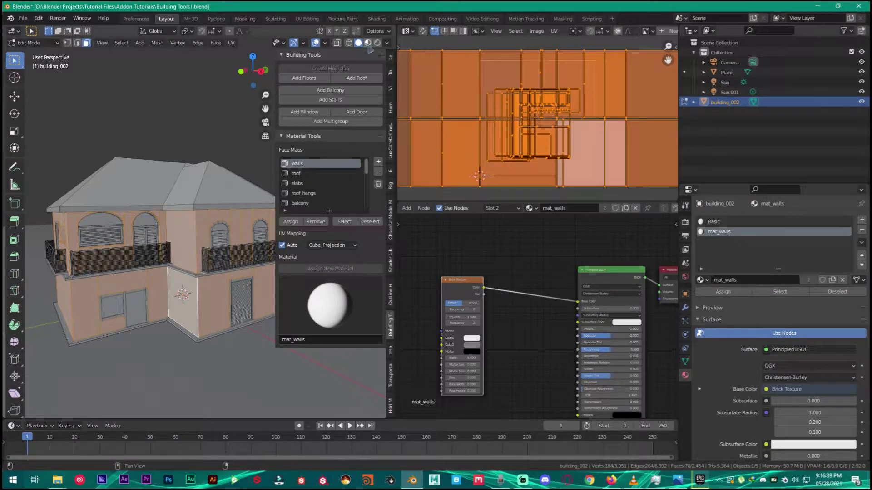
pyautogui.click(368, 43)
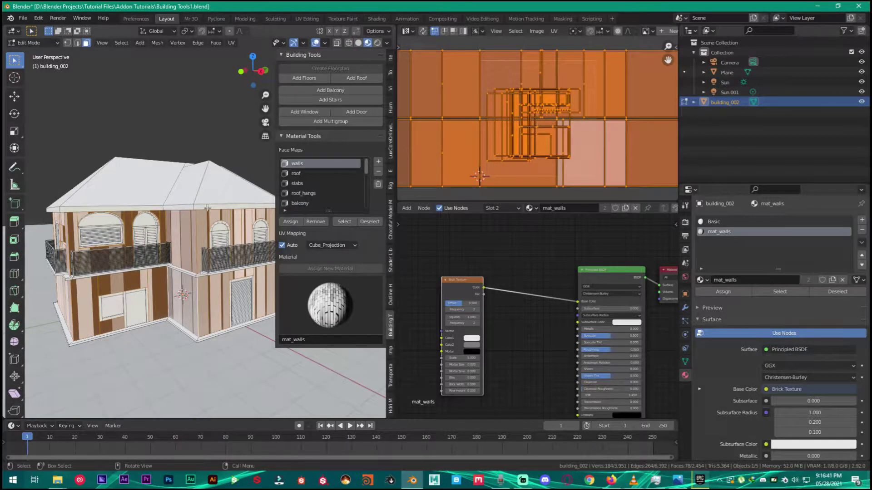
pyautogui.moveTo(211, 254); pyautogui.dragTo(183, 197, button='middle')
# Set the Brick Texture's Color2 to a strong red, Color1 to light orange and Mortar to dark grey
pyautogui.scroll(4, 491, 324)
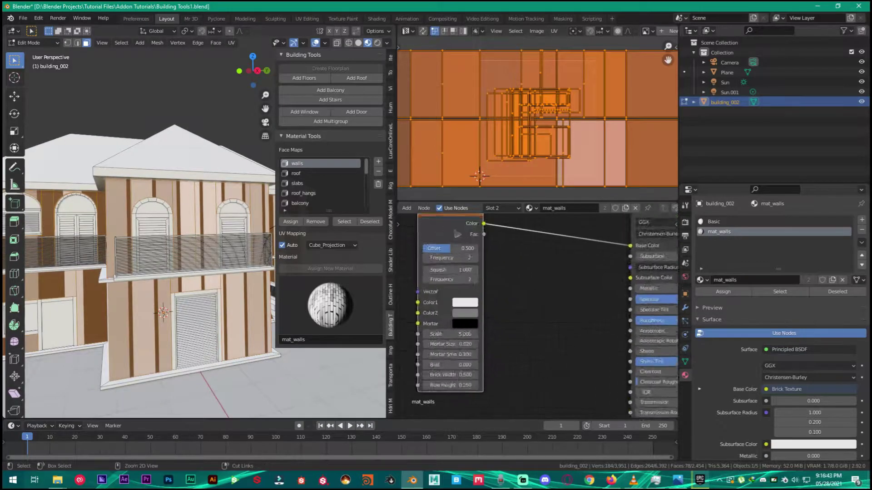
pyautogui.click(545, 360)
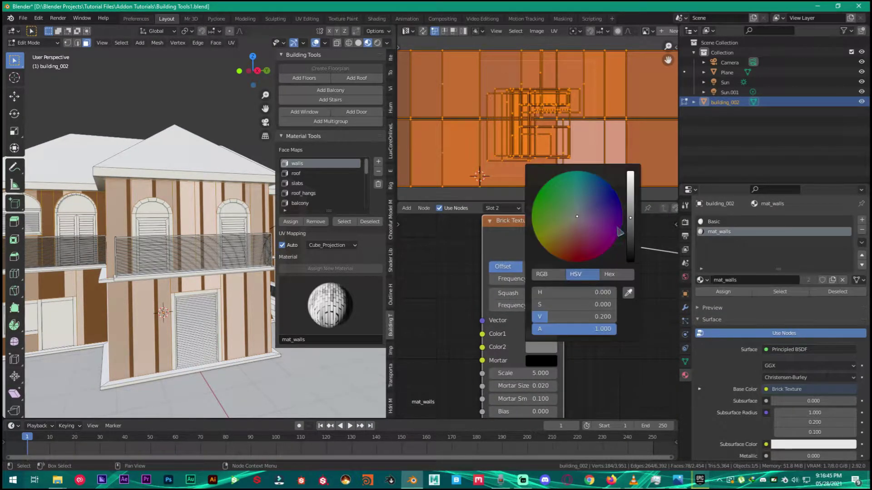
pyautogui.moveTo(578, 235); pyautogui.dragTo(577, 259)
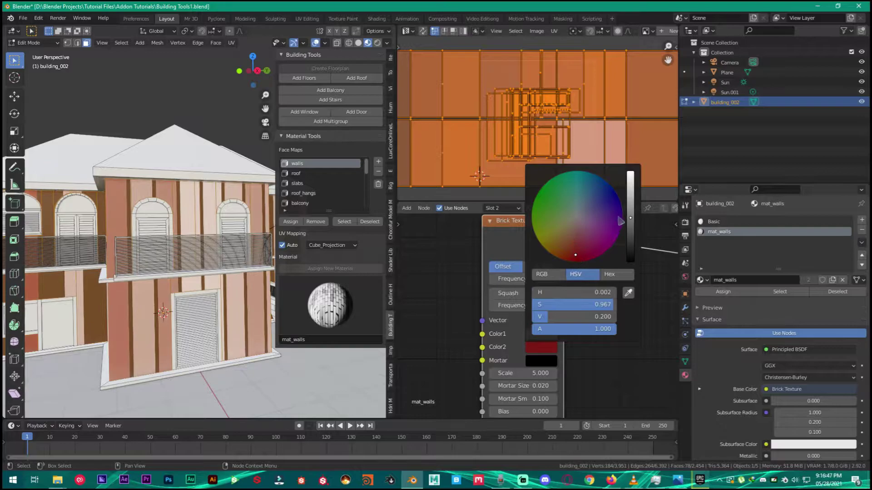
pyautogui.moveTo(630, 218); pyautogui.dragTo(630, 181)
pyautogui.click(541, 333)
pyautogui.moveTo(573, 213); pyautogui.dragTo(562, 237)
pyautogui.moveTo(630, 168); pyautogui.dragTo(630, 168)
pyautogui.click(541, 360)
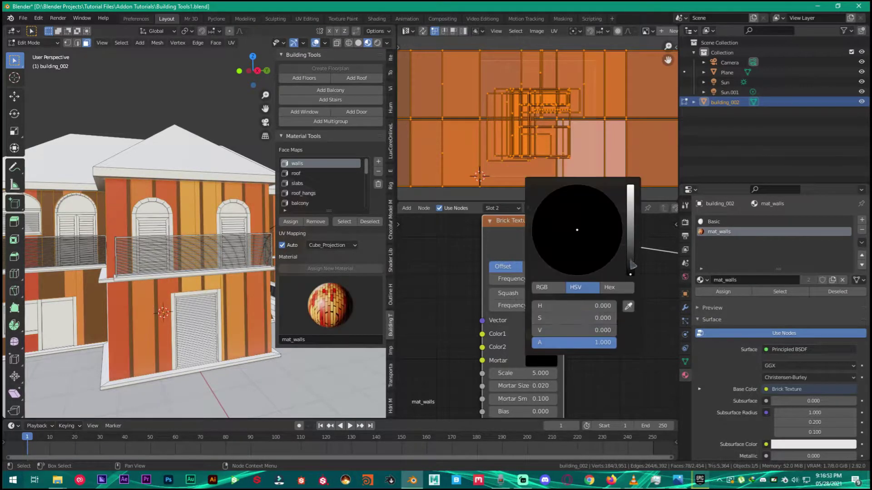
pyautogui.click(630, 258)
# Set the Brick Texture's Mortar Size to 0.010
pyautogui.moveTo(470, 349); pyautogui.dragTo(485, 293, button='middle')
pyautogui.moveTo(518, 331); pyautogui.dragTo(563, 330)
pyautogui.click(529, 330)
pyautogui.press('BackSpace')
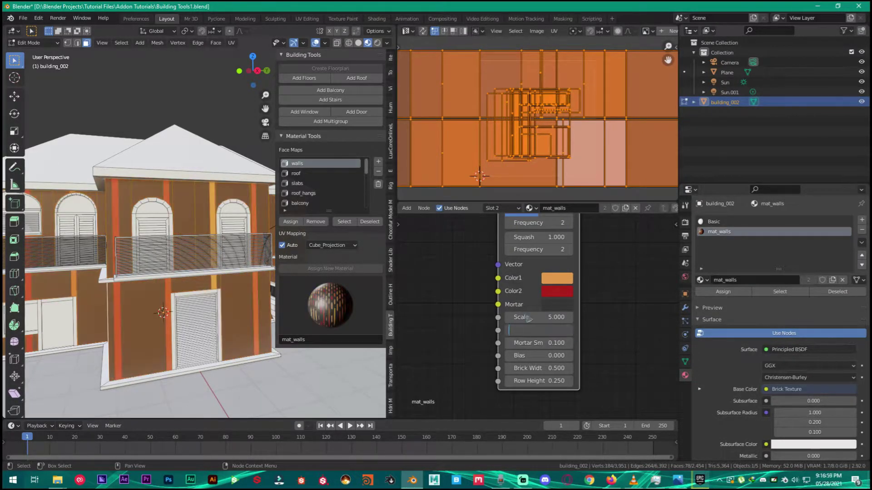
pyautogui.write('0.010')
pyautogui.press('Return')
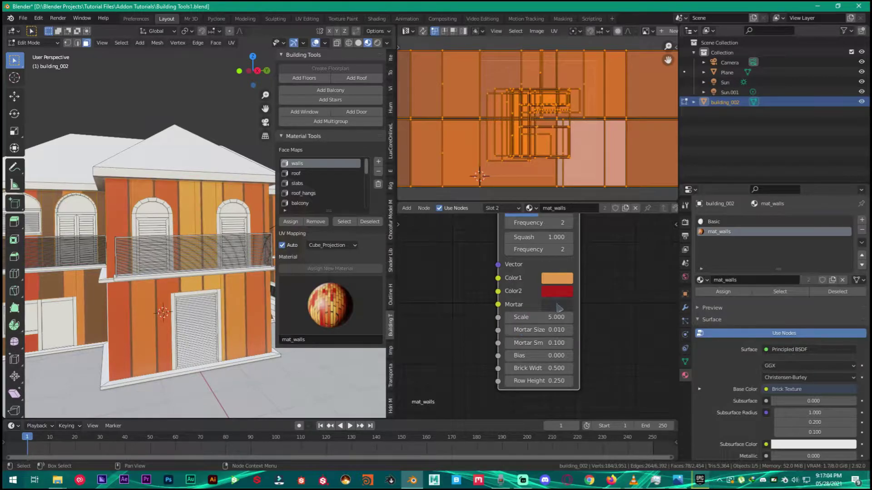
# Set the UV mapping method for the walls face map to Unwrap
pyautogui.moveTo(449, 284); pyautogui.dragTo(390, 333, button='middle')
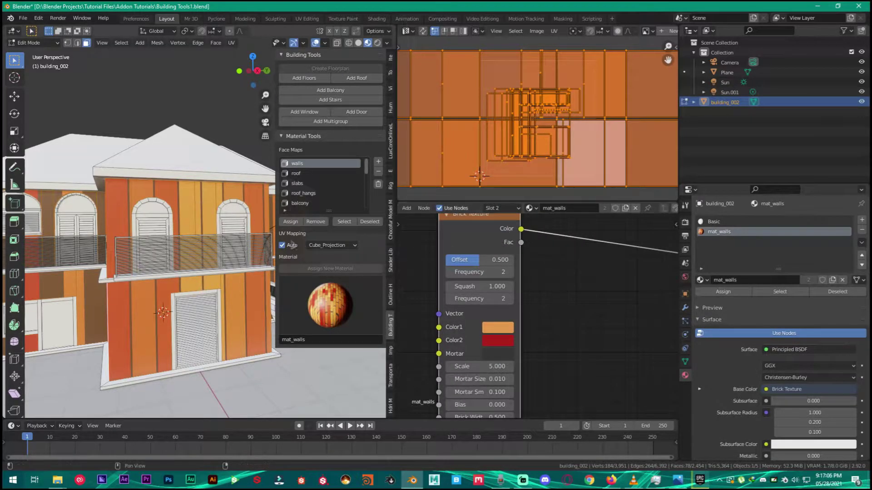
pyautogui.click(329, 246)
pyautogui.click(324, 247)
pyautogui.click(317, 257)
pyautogui.scroll(-2, 612, 338)
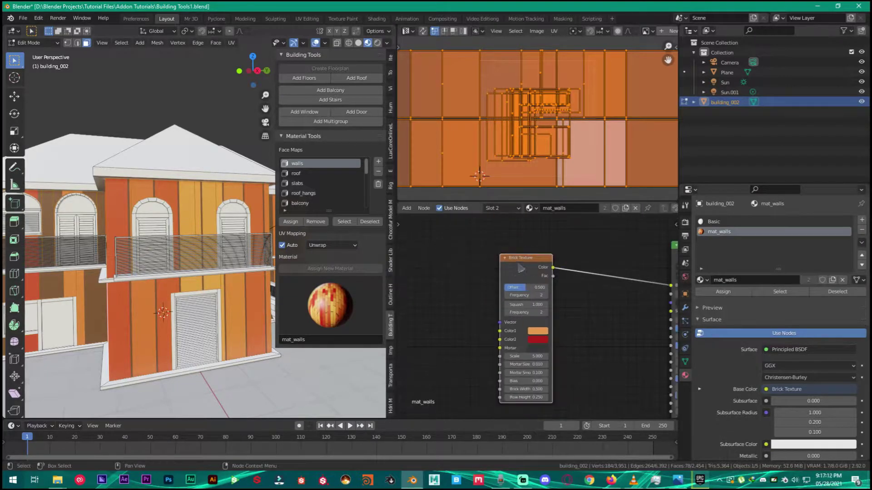
pyautogui.moveTo(520, 271); pyautogui.dragTo(493, 263, button='middle')
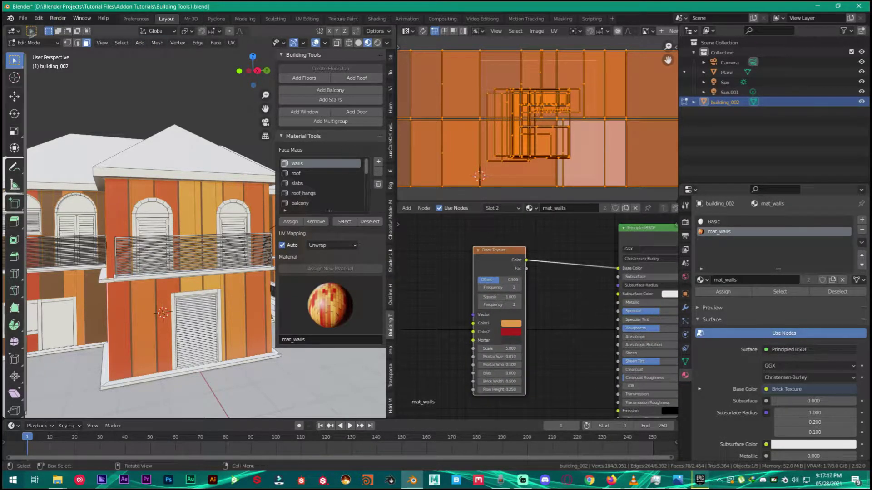
# Search the add-on preferences for "node" to check that Node Wrangler is enabled, and save the preferences
pyautogui.click(38, 18)
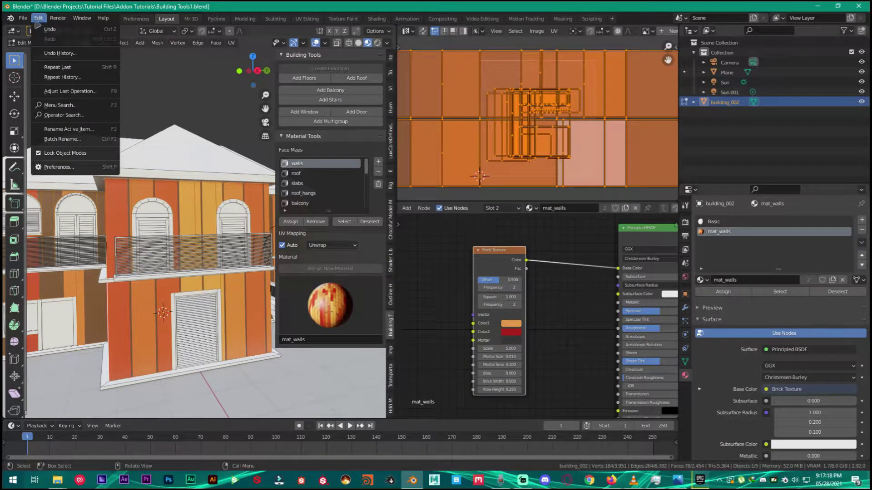
pyautogui.click(53, 168)
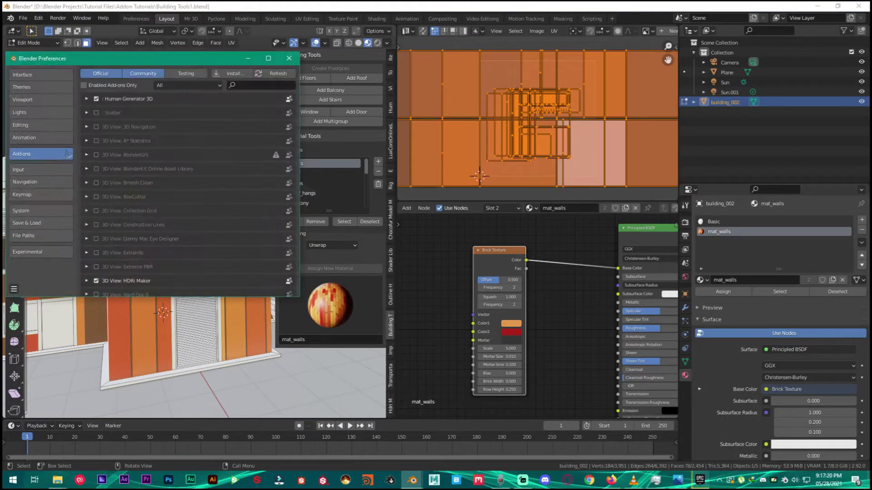
pyautogui.click(254, 86)
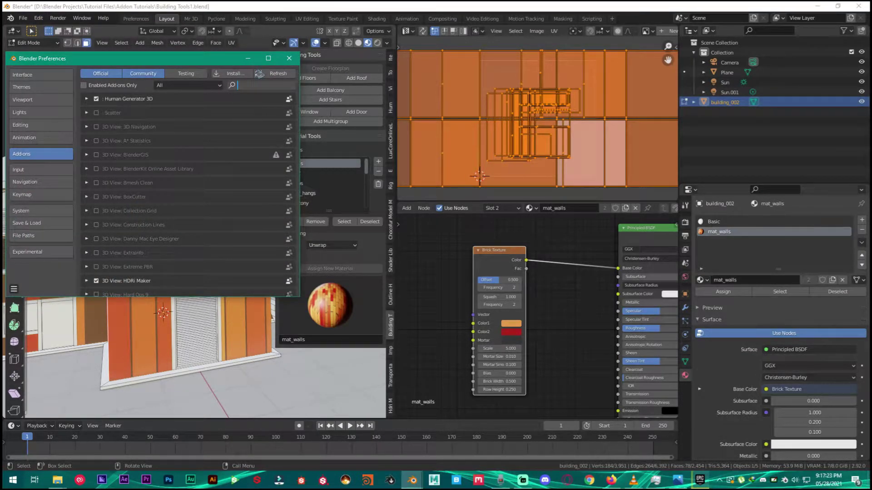
pyautogui.write('node')
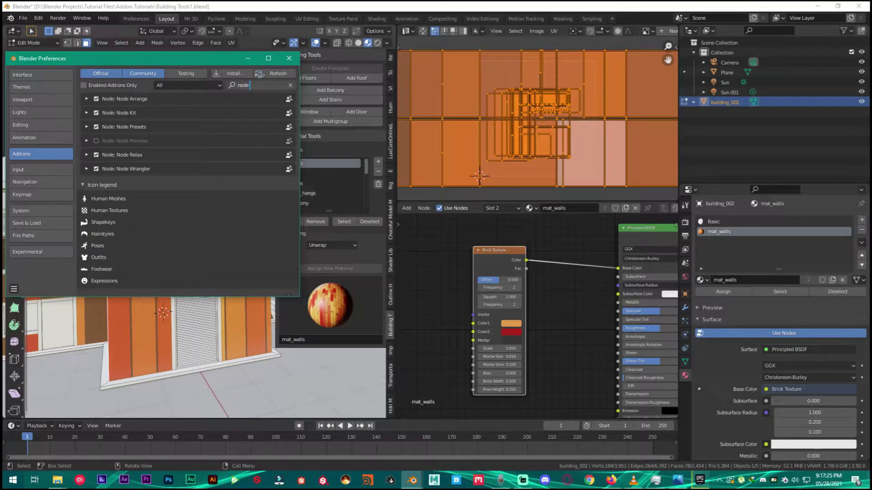
pyautogui.press('Return')
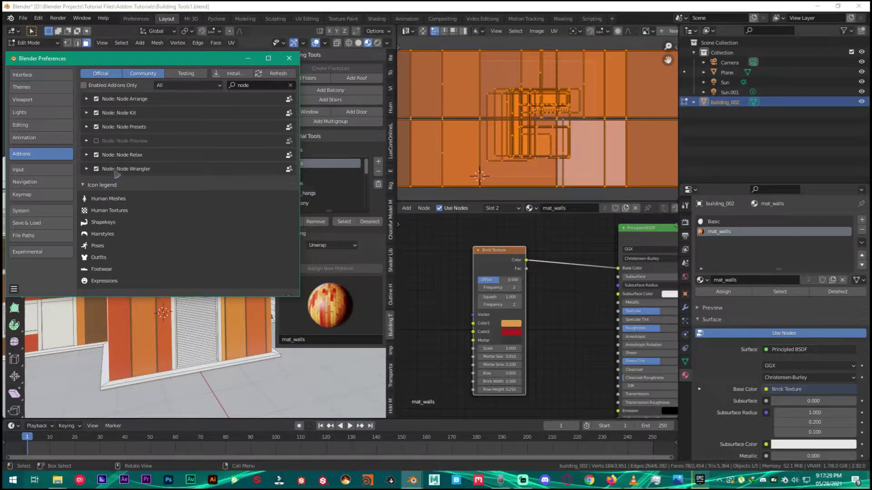
pyautogui.click(15, 290)
pyautogui.click(14, 289)
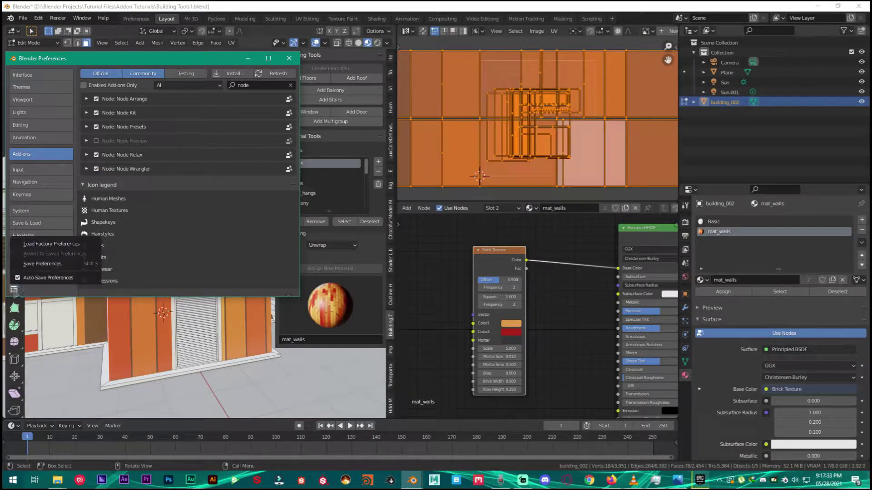
pyautogui.click(37, 267)
pyautogui.click(289, 59)
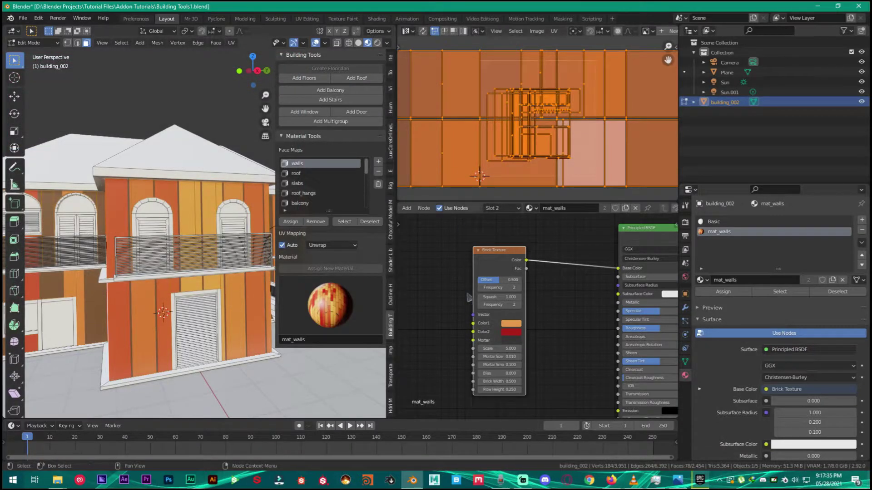
# Add Texture Coordinate and Mapping nodes to the Brick Texture with Node Wrangler, and connect the UV output to the Mapping node's Vector
pyautogui.moveTo(492, 256); pyautogui.dragTo(503, 256)
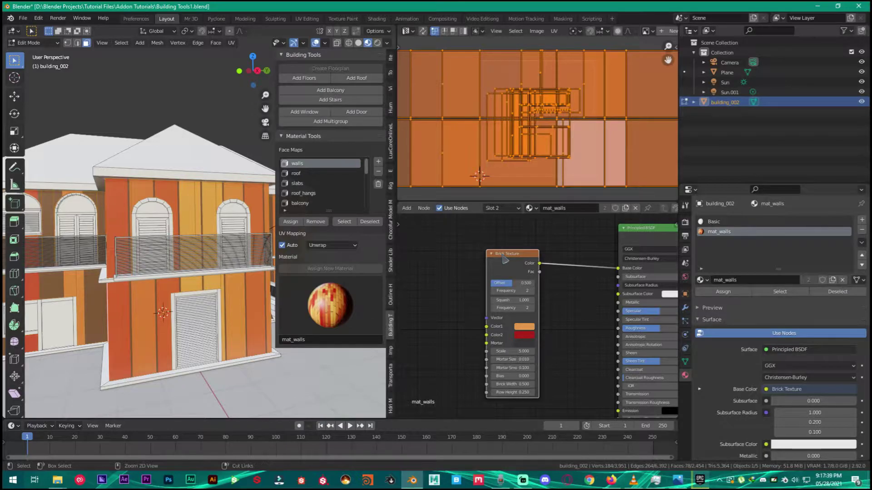
pyautogui.hotkey('ctrl', 't')
pyautogui.moveTo(441, 300); pyautogui.dragTo(577, 266, button='middle')
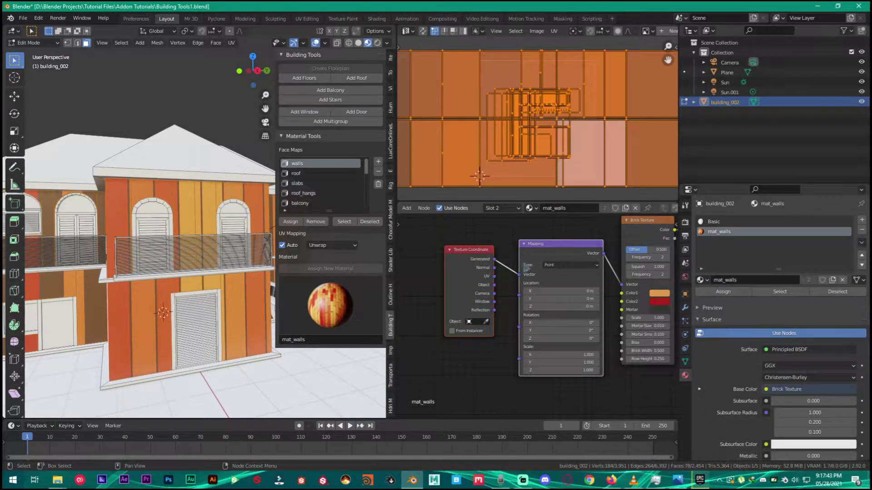
pyautogui.click(463, 267)
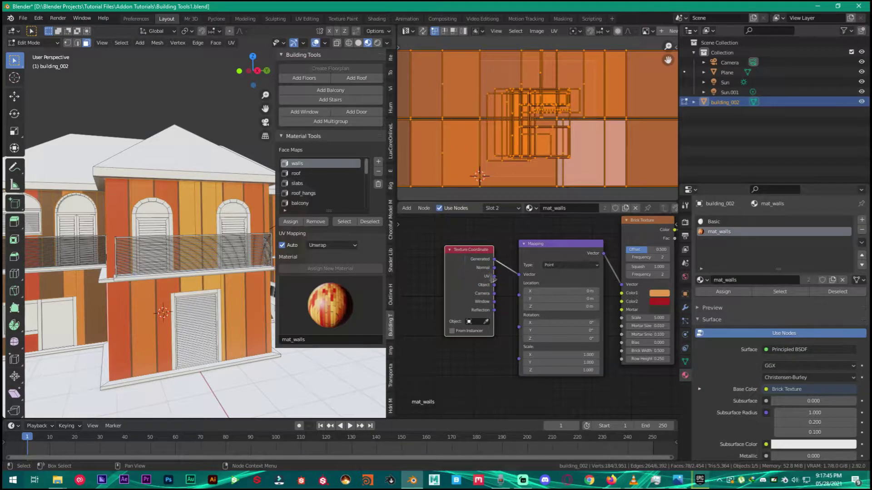
pyautogui.scroll(2, 493, 276)
pyautogui.moveTo(475, 267); pyautogui.dragTo(507, 263)
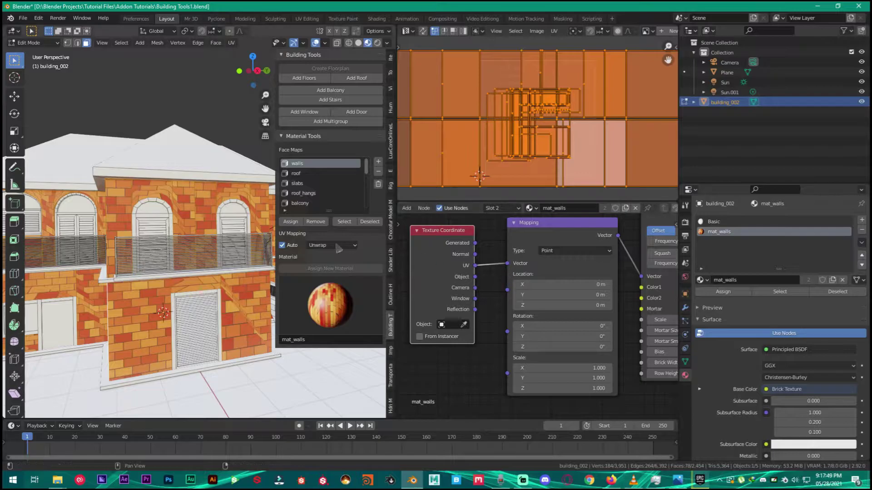
# Set the Brick Texture's Scale to 15.600 and inspect the brick pattern on the walls up close
pyautogui.scroll(1, 164, 230)
pyautogui.moveTo(165, 231); pyautogui.dragTo(225, 221, button='middle')
pyautogui.scroll(-2, 154, 244)
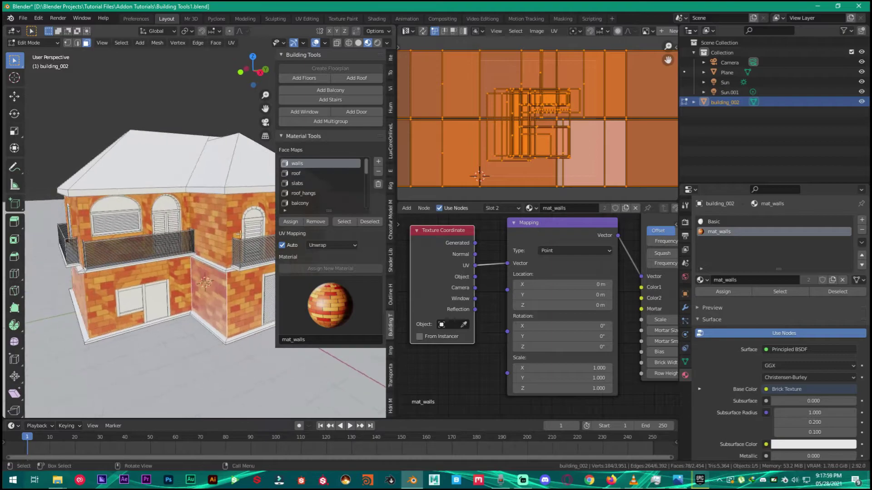
pyautogui.moveTo(584, 259); pyautogui.dragTo(429, 243, button='middle')
pyautogui.moveTo(560, 265); pyautogui.dragTo(534, 320, button='middle')
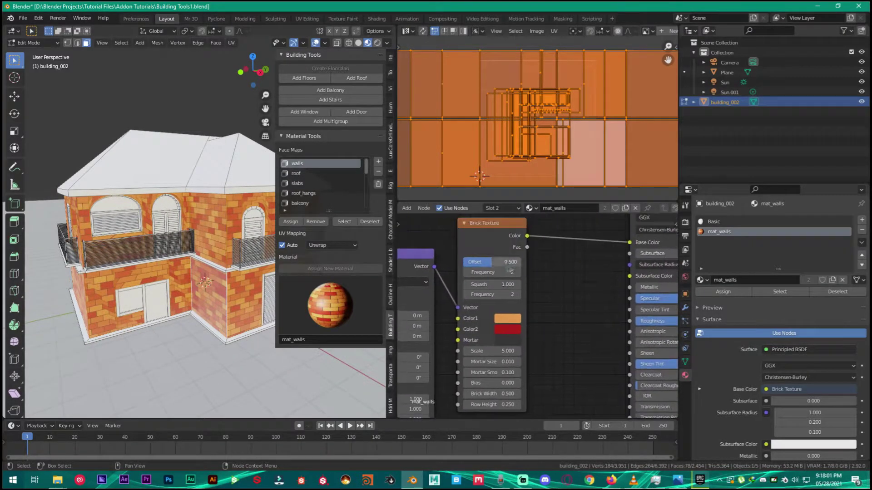
pyautogui.moveTo(493, 291); pyautogui.dragTo(507, 255, button='middle')
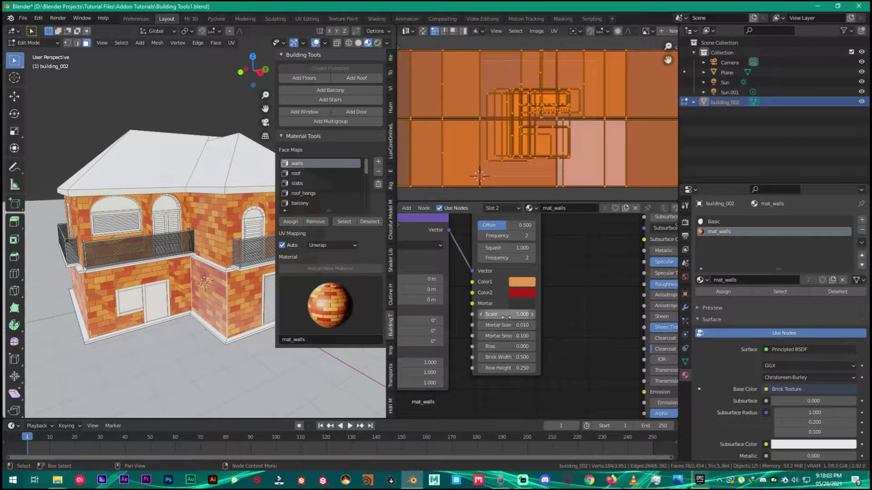
pyautogui.moveTo(499, 315); pyautogui.dragTo(547, 314)
pyautogui.moveTo(152, 231); pyautogui.dragTo(145, 213, button='middle')
pyautogui.scroll(8, 158, 229)
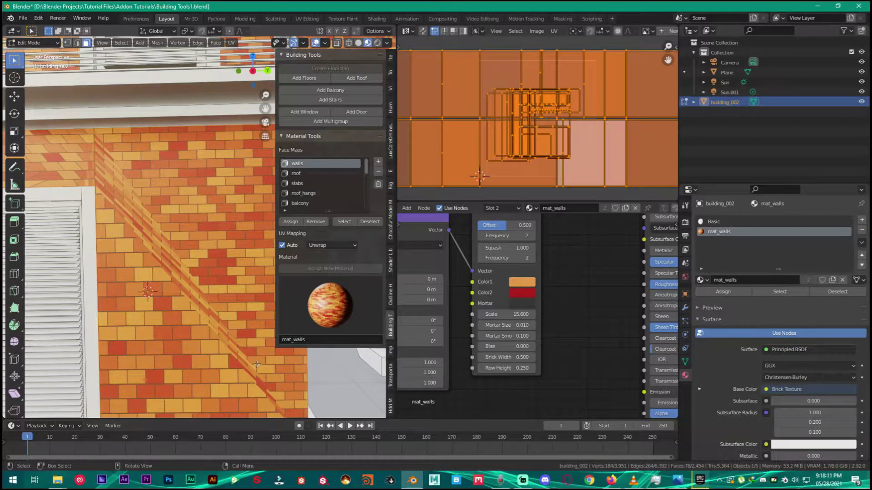
pyautogui.keyDown('ctrl'); pyautogui.moveTo(178, 176); pyautogui.dragTo(168, 215, button='middle'); pyautogui.keyUp('ctrl')
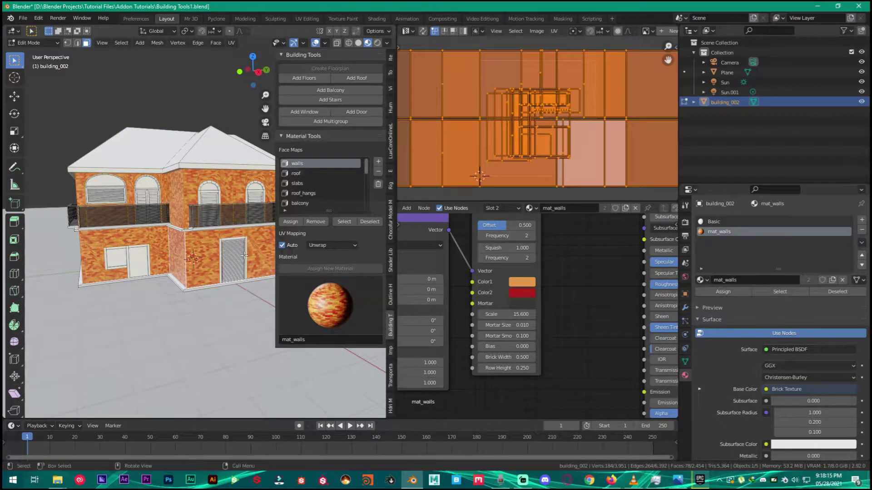
# Return the 3D viewport to Solid shading and hide its sidebar
pyautogui.moveTo(151, 247); pyautogui.dragTo(171, 240, button='middle')
pyautogui.click(358, 43)
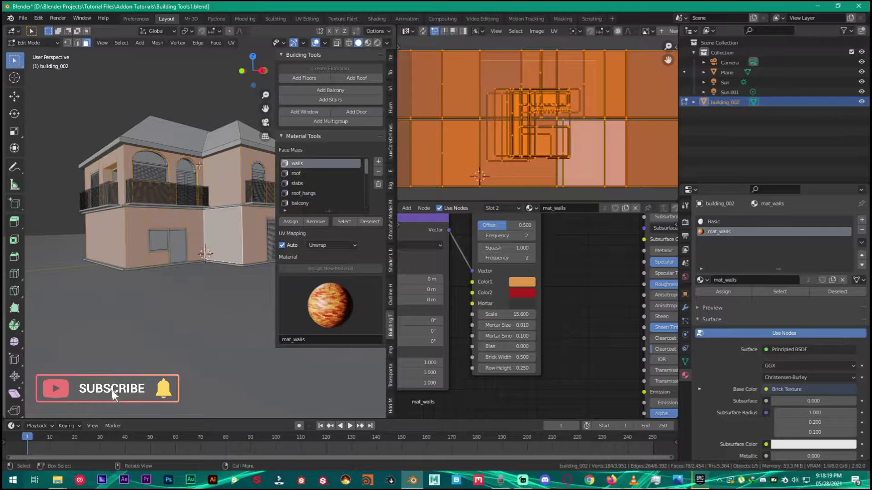
pyautogui.moveTo(254, 177)
pyautogui.mouseDown(button='middle')
pyautogui.moveTo(195, 179)
pyautogui.moveTo(238, 185)
pyautogui.moveTo(178, 164)
pyautogui.mouseUp(button='middle')
pyautogui.press('n')
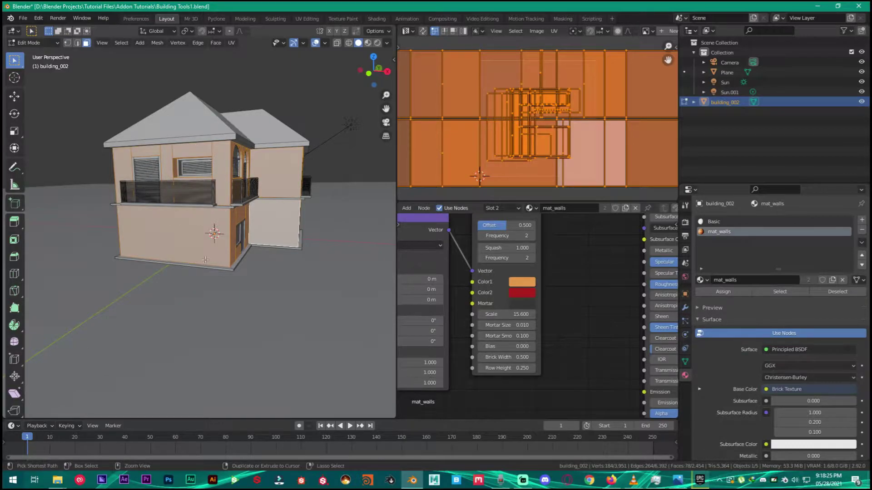
# Maximize the 3D viewport and deselect the building's front, back and left wall faces, keeping only the walls that face right
pyautogui.hotkey('ctrl', 'space')
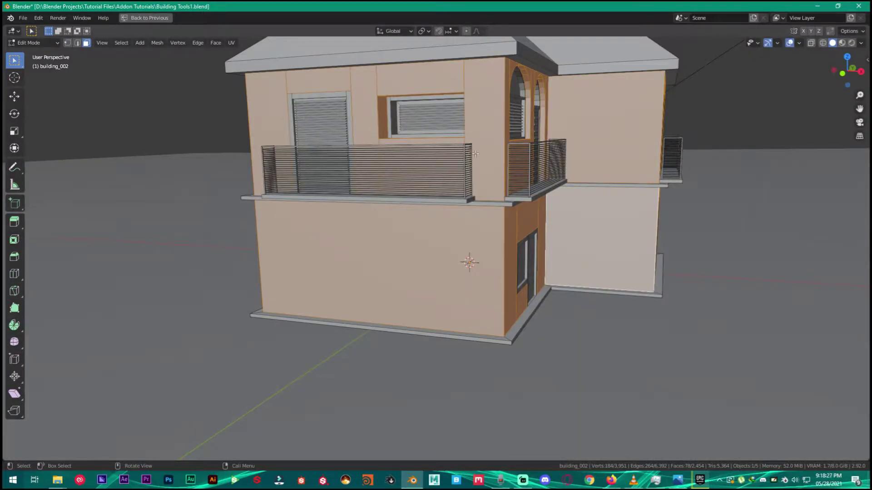
pyautogui.moveTo(406, 169); pyautogui.dragTo(370, 215, button='middle')
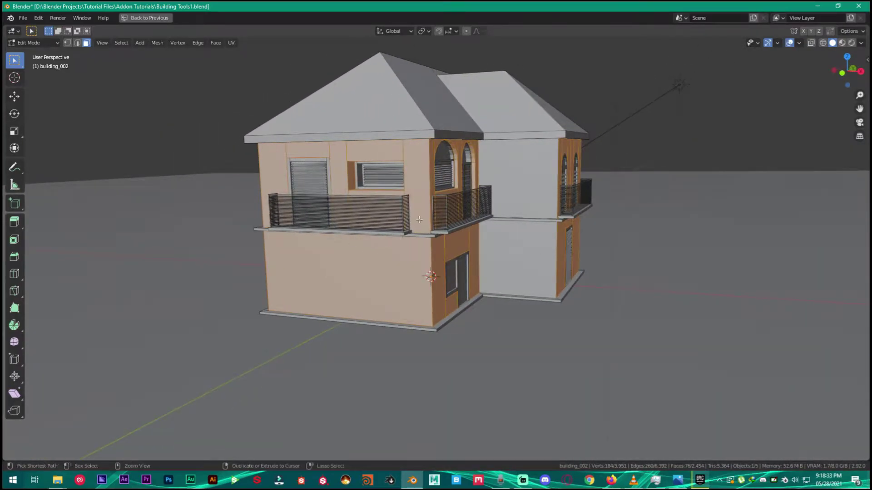
pyautogui.keyDown('ctrl'); pyautogui.moveTo(382, 164); pyautogui.dragTo(288, 233); pyautogui.keyUp('ctrl')
pyautogui.moveTo(377, 156); pyautogui.dragTo(529, 165, button='middle')
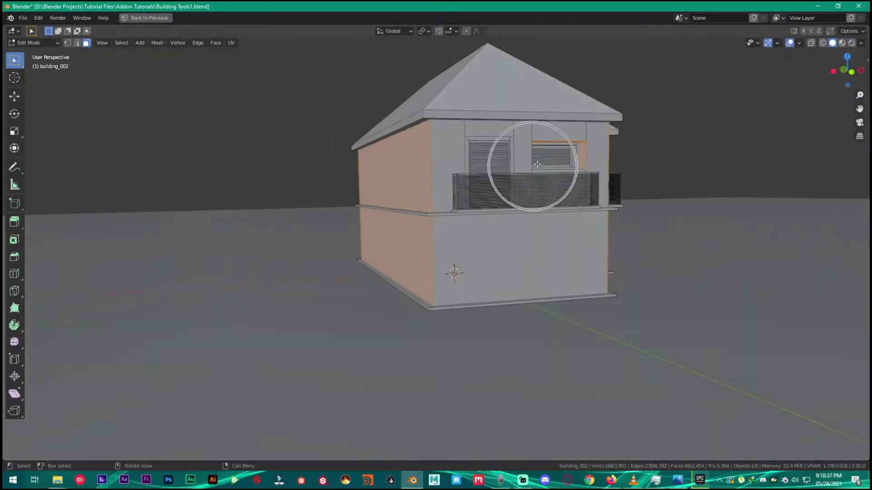
pyautogui.moveTo(562, 135); pyautogui.dragTo(587, 161)
pyautogui.moveTo(498, 164); pyautogui.dragTo(411, 178, button='middle')
pyautogui.keyDown('ctrl'); pyautogui.click(462, 202); pyautogui.keyUp('ctrl')
pyautogui.keyDown('ctrl'); pyautogui.click(355, 212); pyautogui.keyUp('ctrl')
# Check the remaining wall selection from the front, left and right orthographic views and in perspective
pyautogui.press('KP_1')
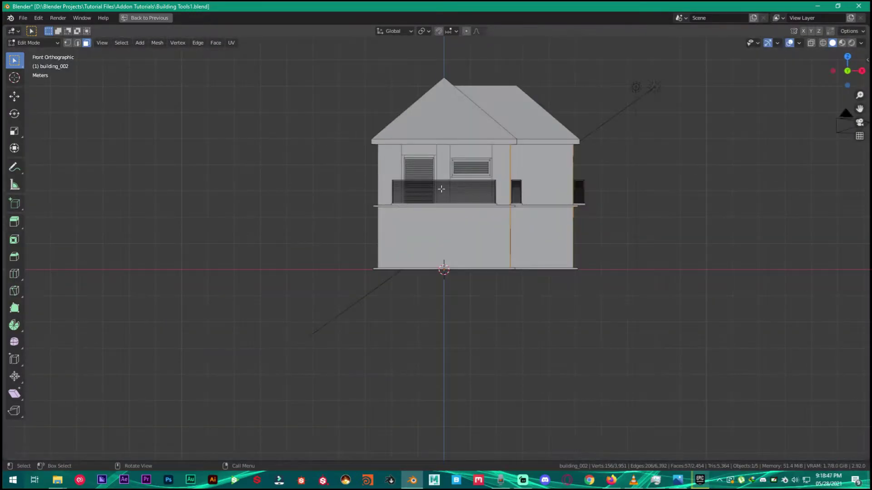
pyautogui.press('KP_3')
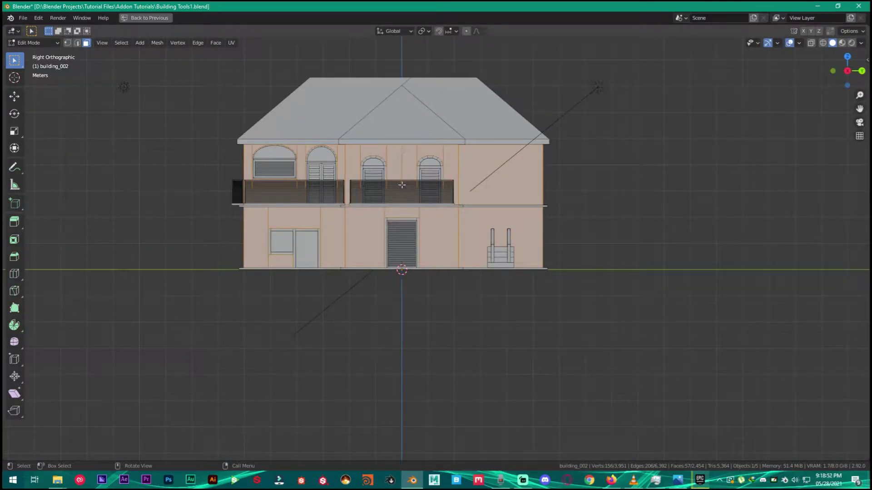
pyautogui.press('KP_1')
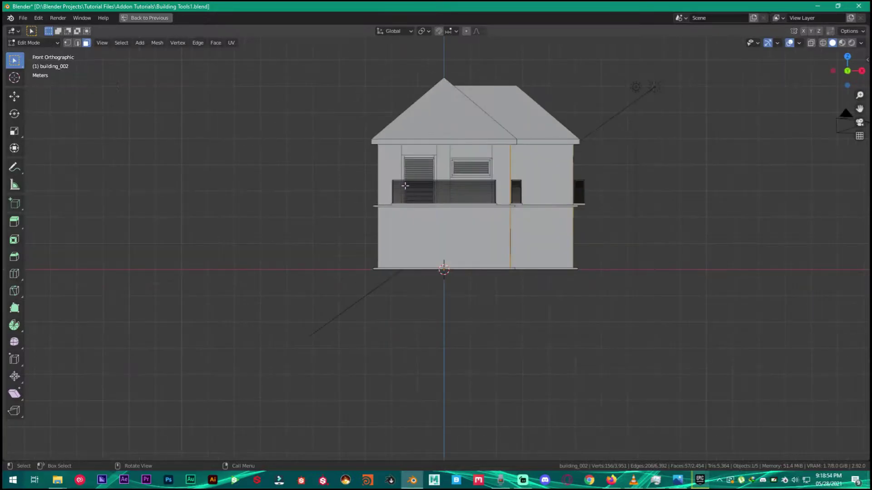
pyautogui.press('KP_3')
pyautogui.press('ctrl+KP_7')
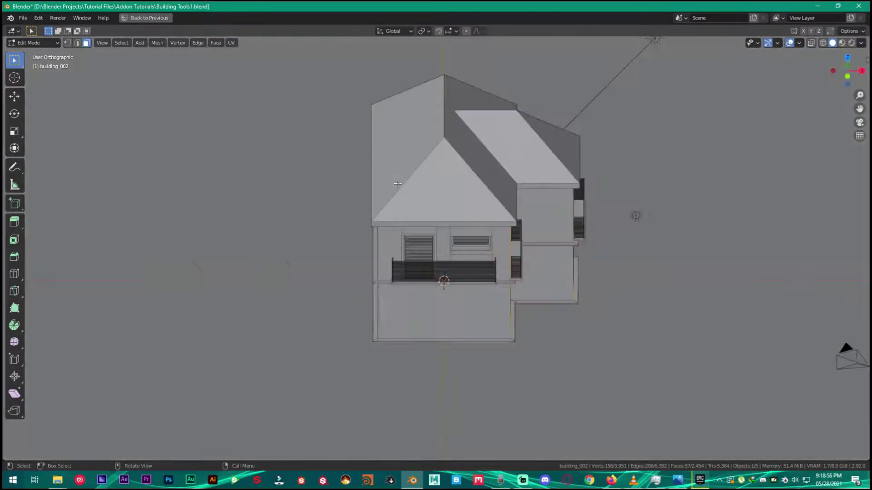
pyautogui.press('KP_1')
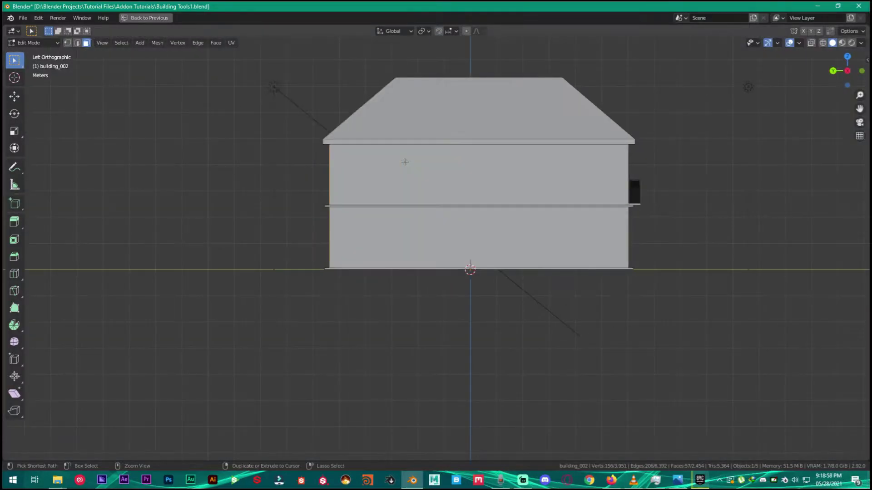
pyautogui.press('ctrl+KP_7')
pyautogui.press('KP_3')
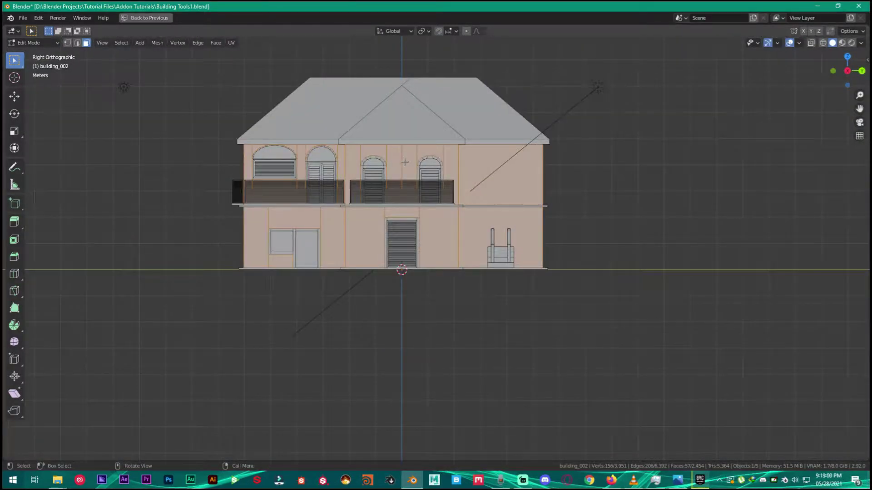
pyautogui.keyDown('ctrl'); pyautogui.moveTo(344, 261); pyautogui.dragTo(345, 181, button='middle'); pyautogui.keyUp('ctrl')
pyautogui.moveTo(345, 180)
pyautogui.keyDown('shift'); pyautogui.mouseDown(button='middle')
pyautogui.moveTo(356, 232)
pyautogui.moveTo(333, 185)
pyautogui.mouseUp(button='middle'); pyautogui.keyUp('shift')
pyautogui.keyDown('shift'); pyautogui.moveTo(333, 185); pyautogui.dragTo(369, 218, button='middle'); pyautogui.keyUp('shift')
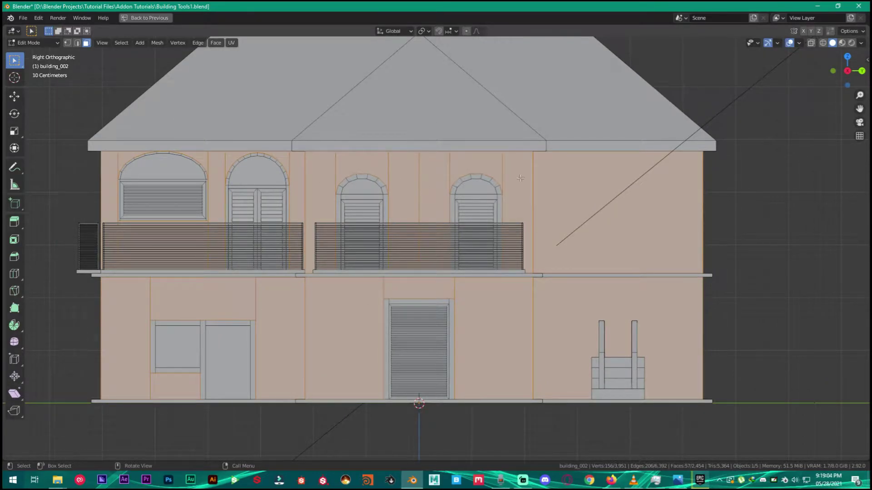
pyautogui.moveTo(316, 187); pyautogui.dragTo(417, 269, button='middle')
pyautogui.moveTo(329, 289); pyautogui.dragTo(345, 233, button='middle')
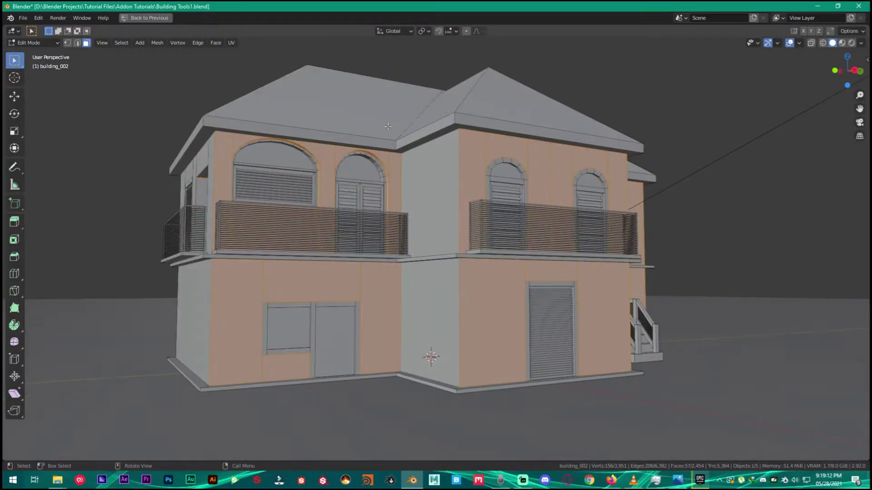
# Project the selected right-facing walls' UVs from the right orthographic view, scaled to bounds
pyautogui.press('KP_1')
pyautogui.press('KP_3')
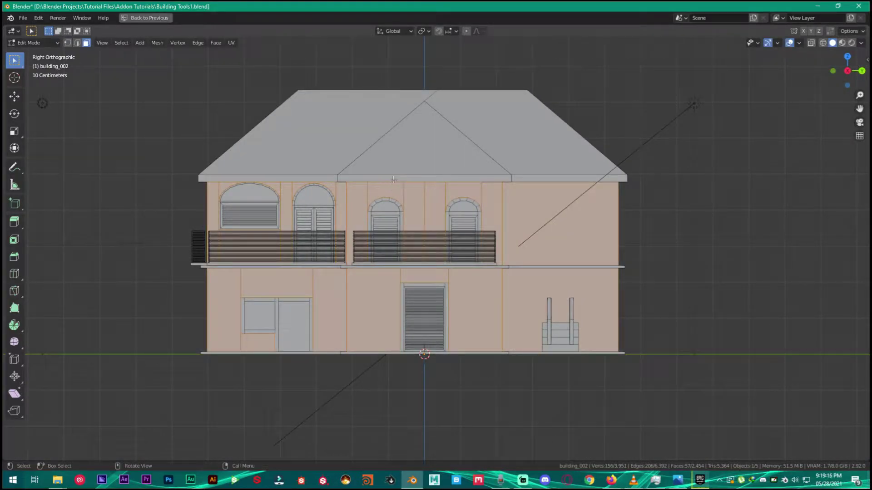
pyautogui.press('u')
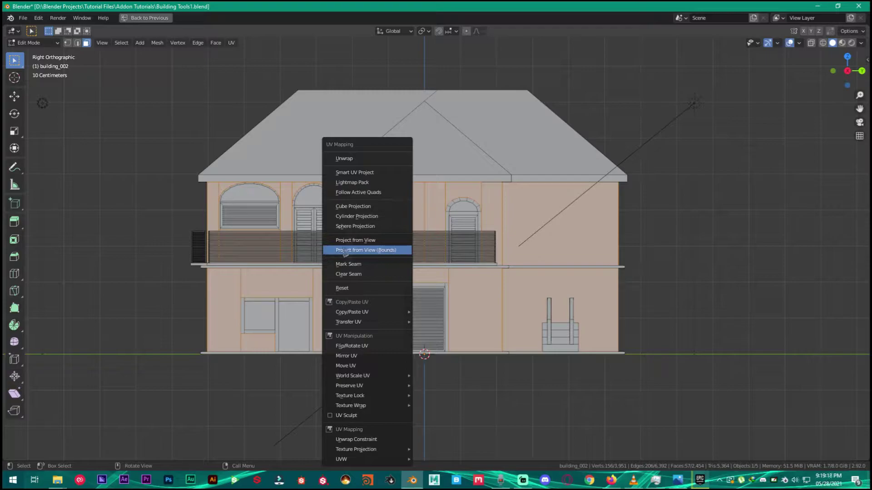
pyautogui.click(375, 250)
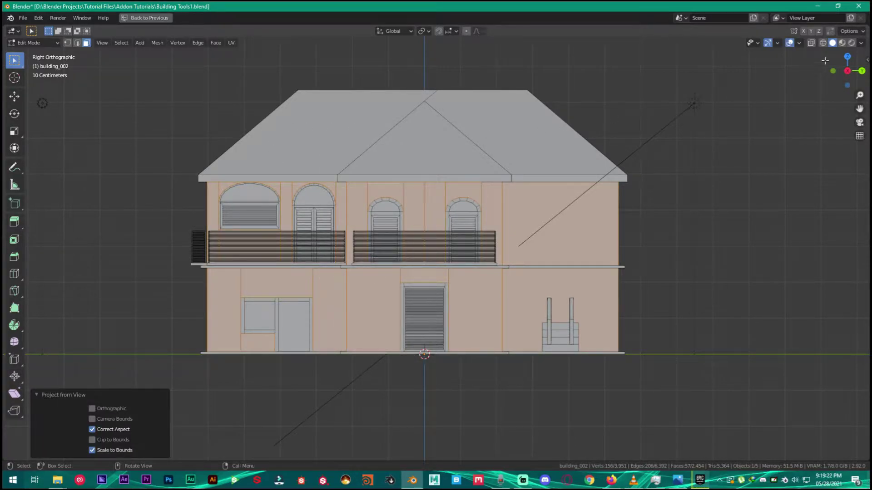
# Switch the viewport to Material Preview and inspect the brick pattern around the arched doors
pyautogui.click(842, 44)
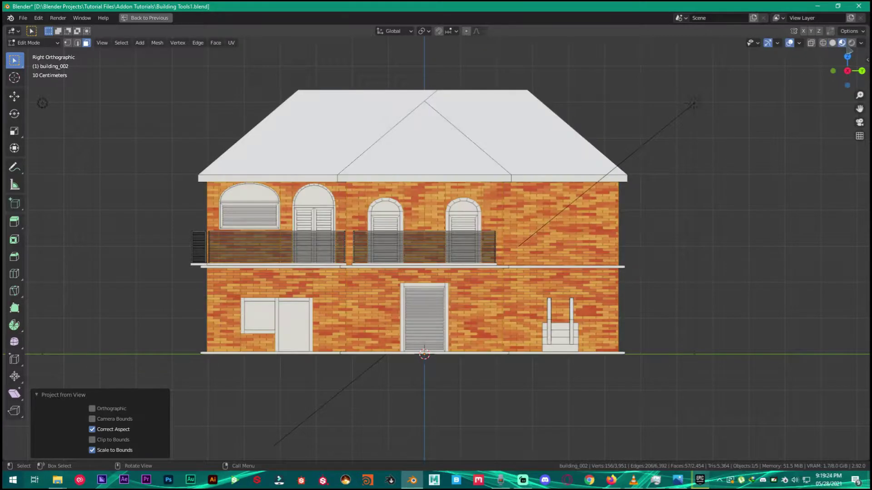
pyautogui.scroll(10, 446, 273)
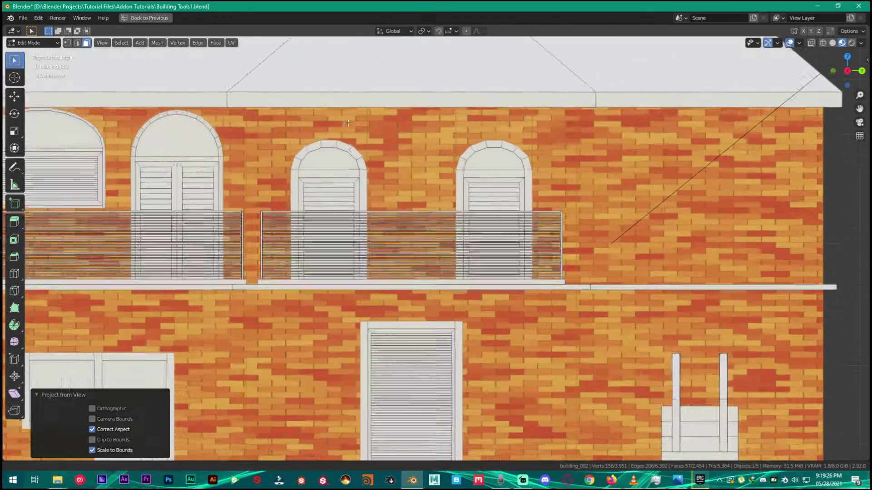
pyautogui.scroll(-5, 440, 243)
pyautogui.scroll(2, 399, 206)
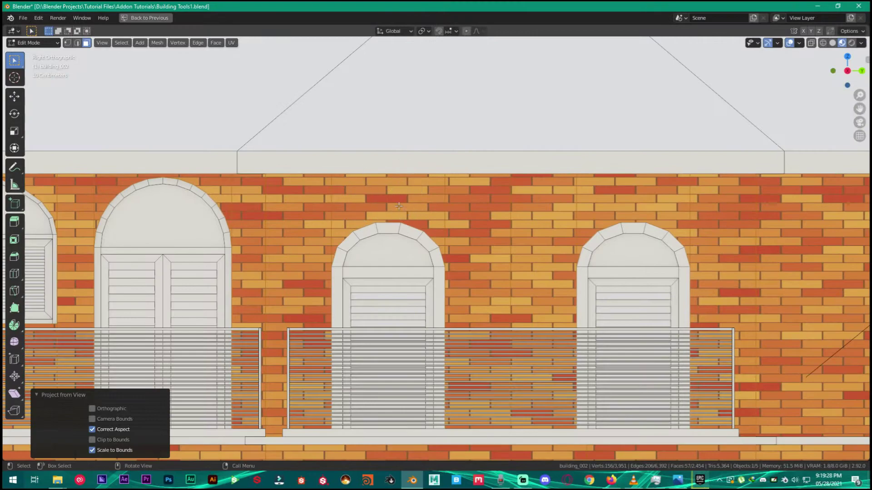
# Try to dissolve the selected wall faces, and undo it together with the UV projection
pyautogui.press('ctrl')
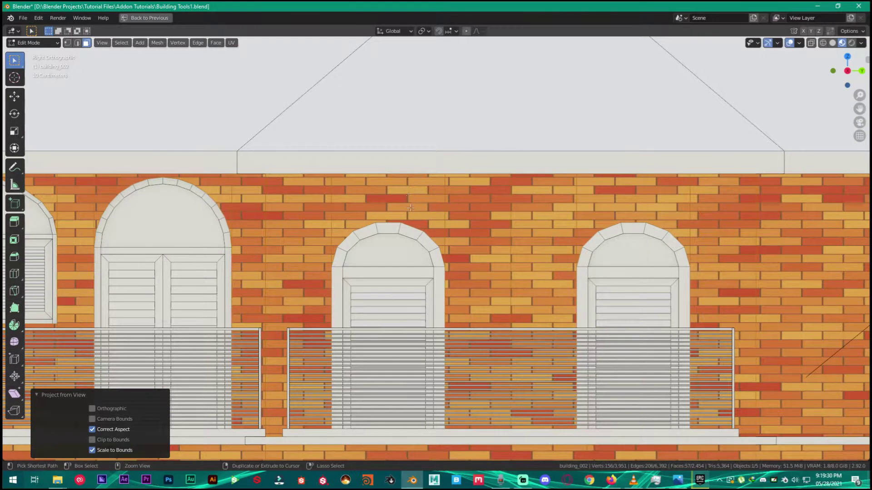
pyautogui.hotkey('ctrl', 'x')
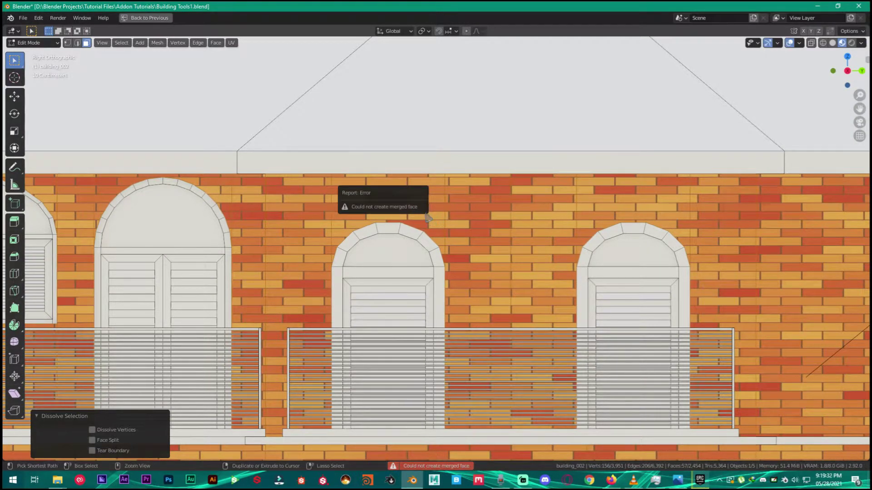
pyautogui.hotkey('ctrl', 'z')
pyautogui.hotkey('ctrl', 'z')
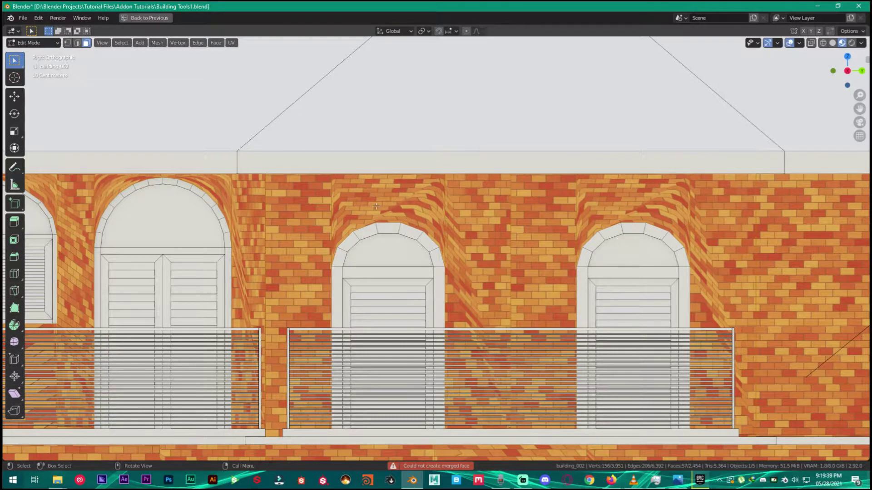
# Reapply Project from View (Bounds) to the right-facing walls from the right view and inspect the bricks around the house
pyautogui.press('u')
pyautogui.press('u')
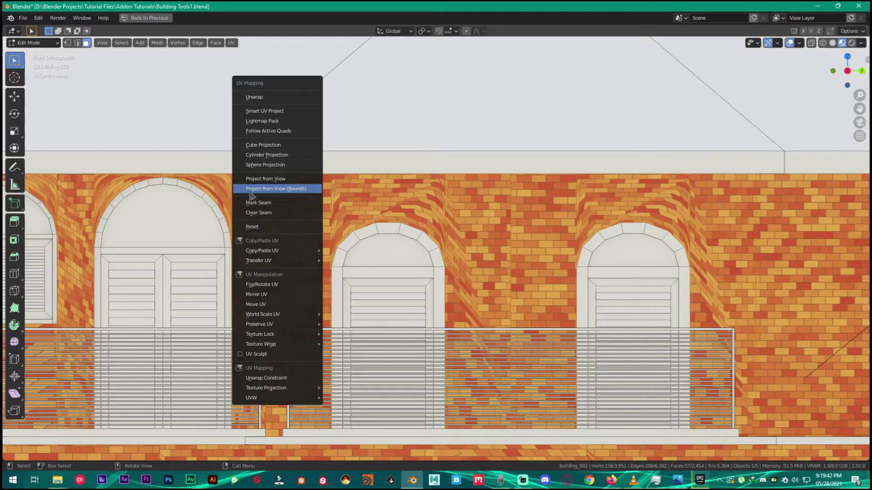
pyautogui.click(281, 189)
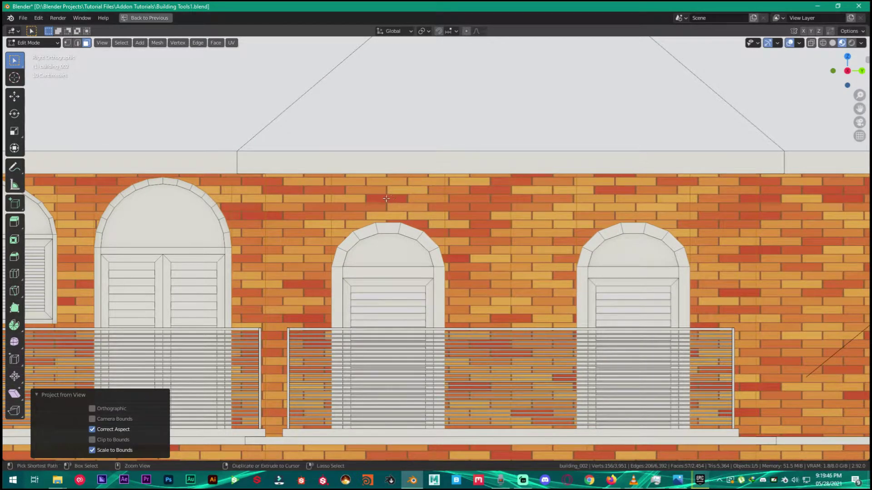
pyautogui.scroll(-5, 392, 196)
pyautogui.moveTo(388, 200); pyautogui.dragTo(408, 273, button='middle')
pyautogui.scroll(6, 405, 185)
pyautogui.moveTo(407, 272); pyautogui.dragTo(359, 230, button='middle')
pyautogui.moveTo(594, 112); pyautogui.dragTo(597, 149, button='middle')
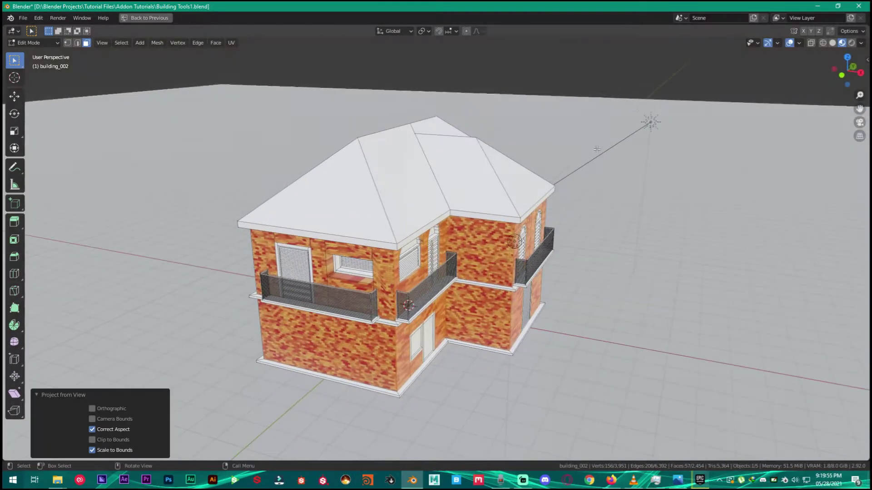
# Return to Solid shading, show the Building Tools sidebar, and narrow the wall selection to faces facing front and back
pyautogui.click(832, 43)
pyautogui.moveTo(483, 238)
pyautogui.mouseDown(button='middle')
pyautogui.moveTo(465, 225)
pyautogui.moveTo(492, 229)
pyautogui.moveTo(408, 220)
pyautogui.moveTo(390, 245)
pyautogui.moveTo(371, 237)
pyautogui.moveTo(371, 227)
pyautogui.mouseUp(button='middle')
pyautogui.press('n')
pyautogui.hotkey('ctrl', 'z')
pyautogui.scroll(5, 364, 225)
pyautogui.moveTo(354, 265); pyautogui.dragTo(360, 228, button='middle')
pyautogui.scroll(3, 354, 217)
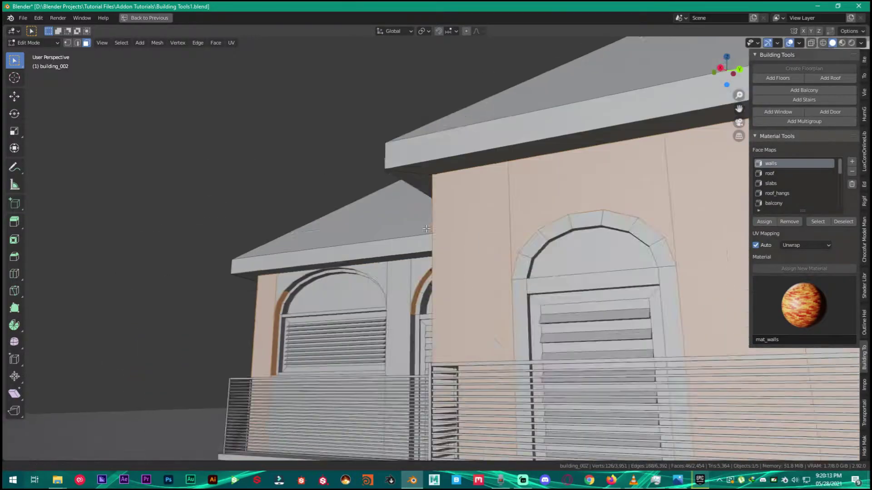
pyautogui.keyDown('ctrl'); pyautogui.moveTo(339, 293); pyautogui.dragTo(339, 284, button='middle'); pyautogui.keyUp('ctrl')
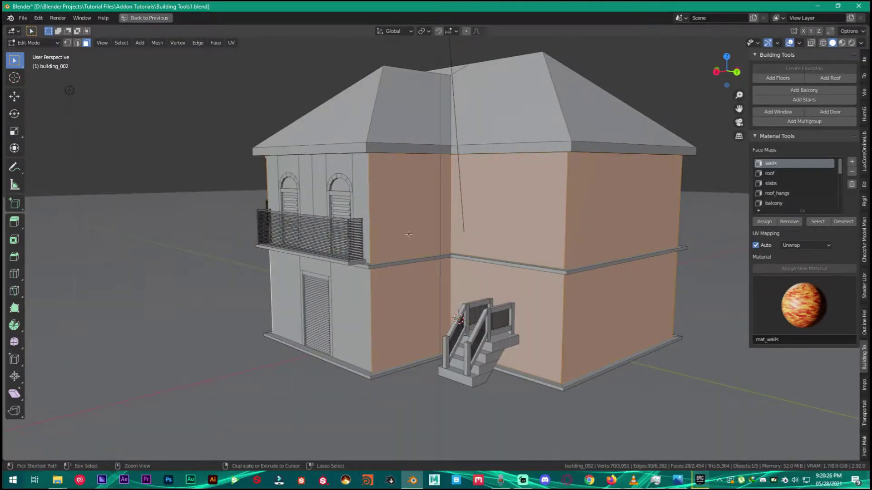
# Project the front- and back-facing walls' UVs from the front orthographic view
pyautogui.moveTo(454, 255); pyautogui.dragTo(451, 280, button='middle')
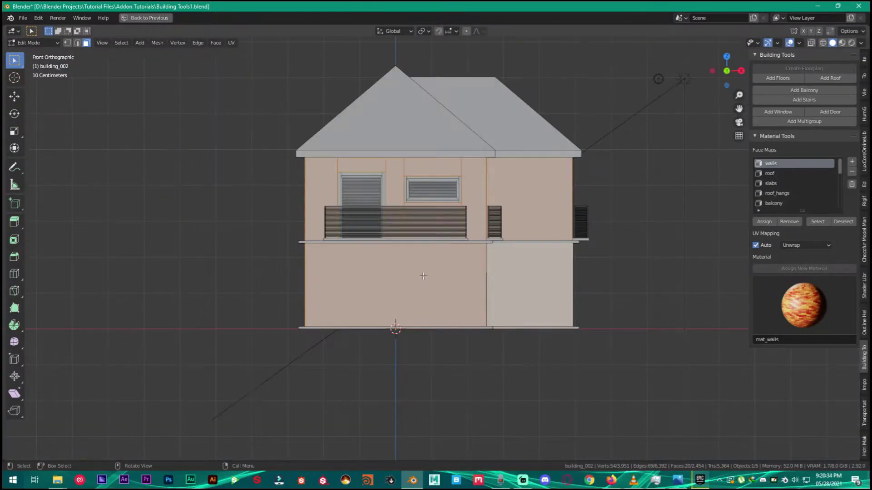
pyautogui.rightClick(437, 193)
pyautogui.click(434, 187)
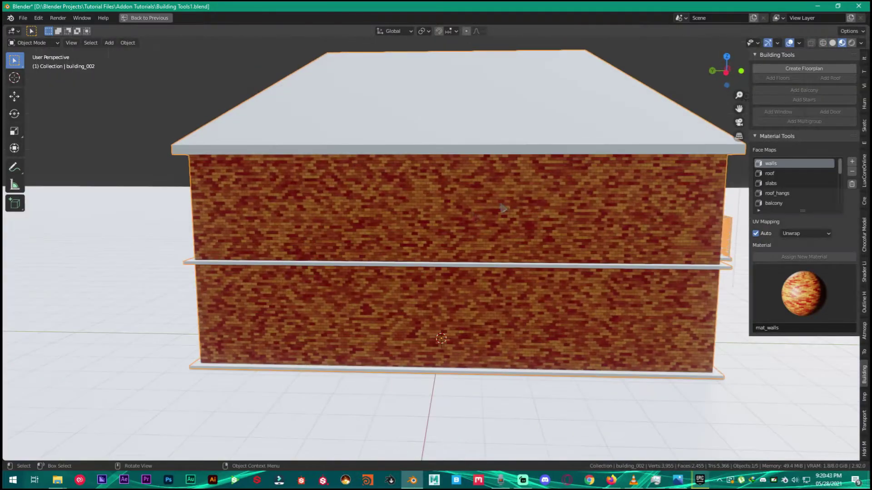
# Inspect the brick mapping on all sides of the house in Material Preview
pyautogui.moveTo(503, 209); pyautogui.dragTo(473, 208, button='middle')
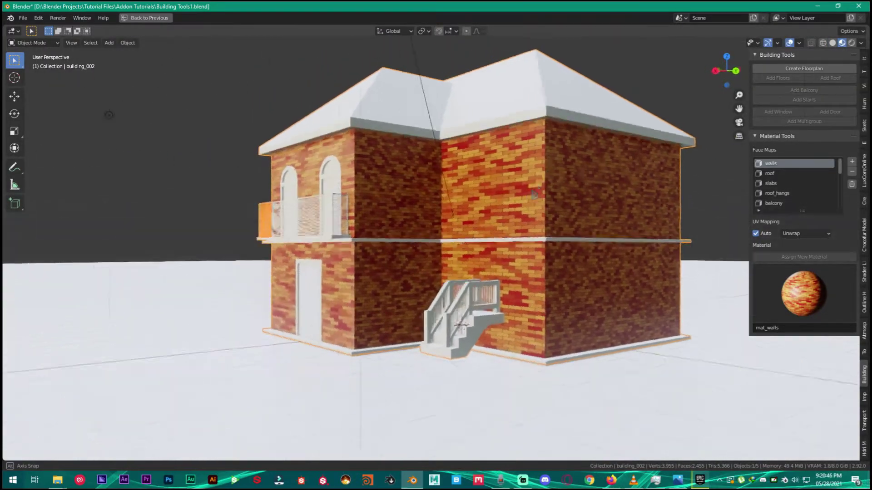
pyautogui.moveTo(449, 207); pyautogui.dragTo(414, 207, button='middle')
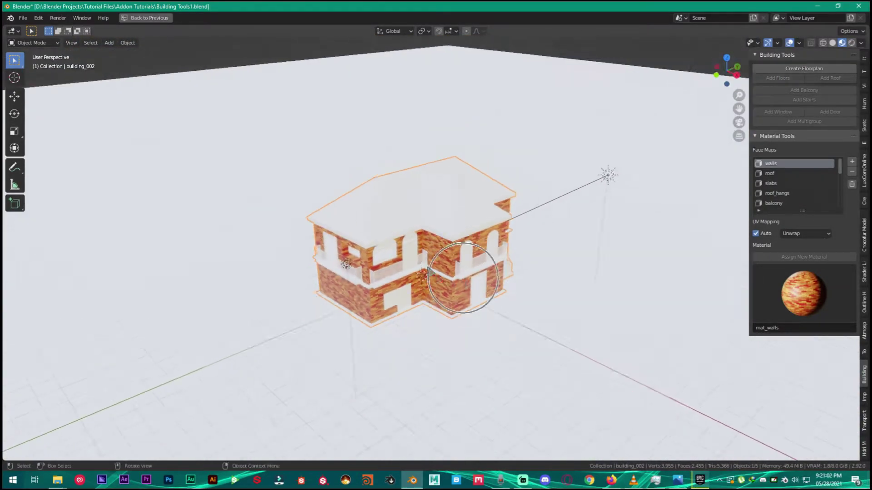
pyautogui.moveTo(429, 272); pyautogui.dragTo(463, 239, button='middle')
pyautogui.scroll(4, 448, 222)
pyautogui.moveTo(425, 193); pyautogui.dragTo(416, 149, button='middle')
# Enter Edit Mode on building_002 and select all faces of the walls face map
pyautogui.click(431, 152)
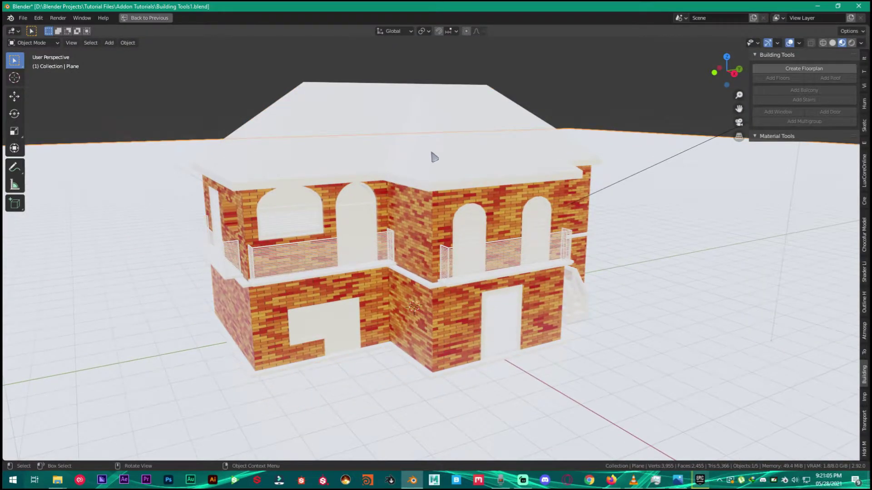
pyautogui.click(425, 220)
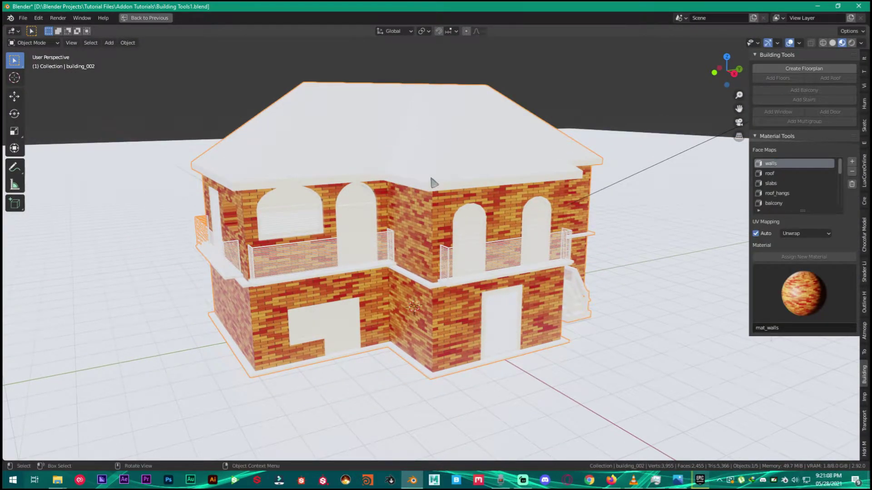
pyautogui.press('Tab')
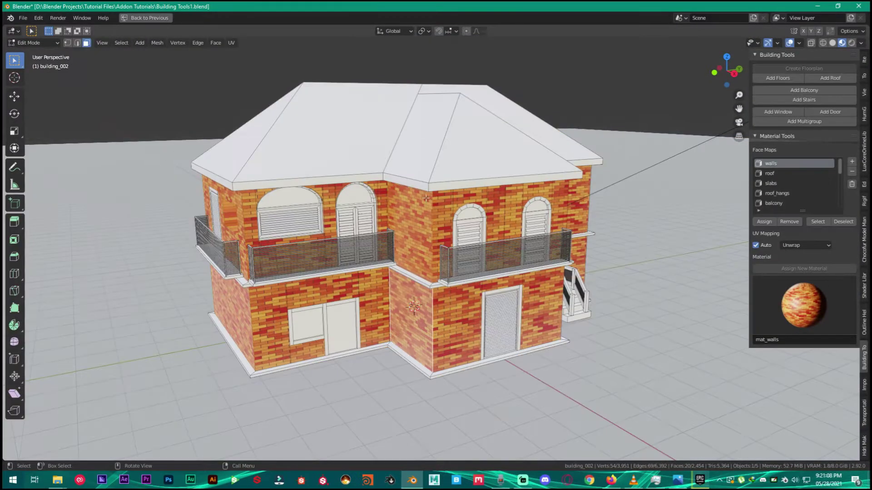
pyautogui.click(818, 222)
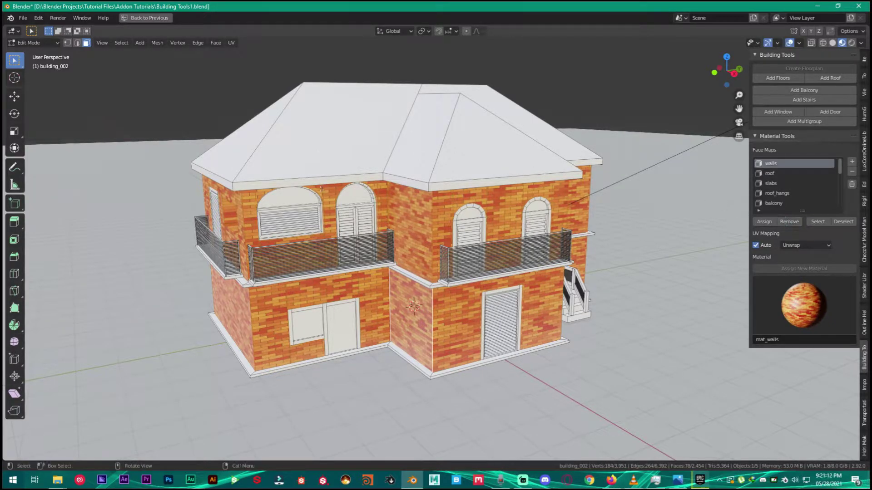
# Separate the faces of the walls face map into their own object and return to Object Mode
pyautogui.press('p')
pyautogui.hotkey('alt', 'a')
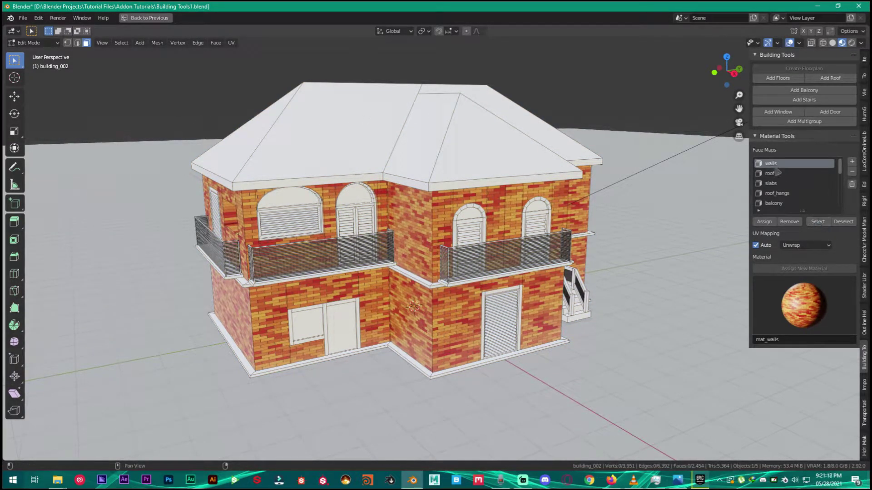
pyautogui.click(818, 222)
pyautogui.press('p')
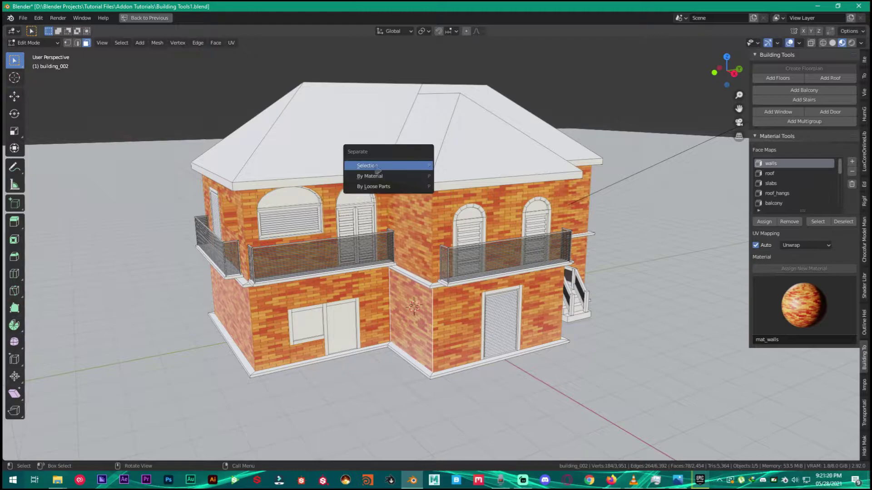
pyautogui.click(379, 168)
pyautogui.press('Tab')
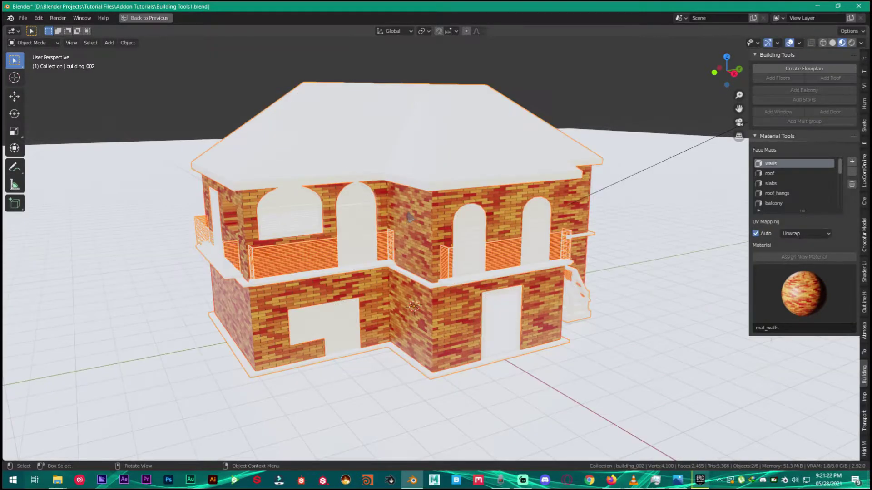
# Select the separated walls object, hide it, undo the hiding, then try moving it away from the house and cancel
pyautogui.click(393, 226)
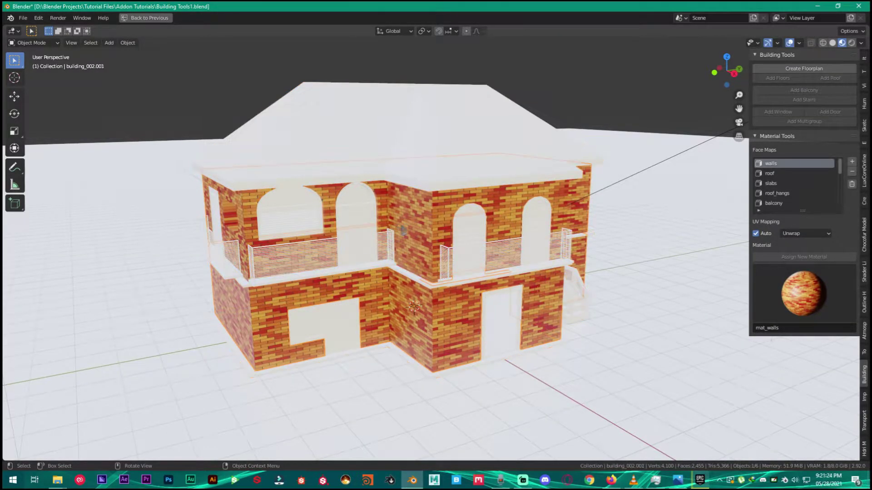
pyautogui.press('h')
pyautogui.hotkey('ctrl', 'z')
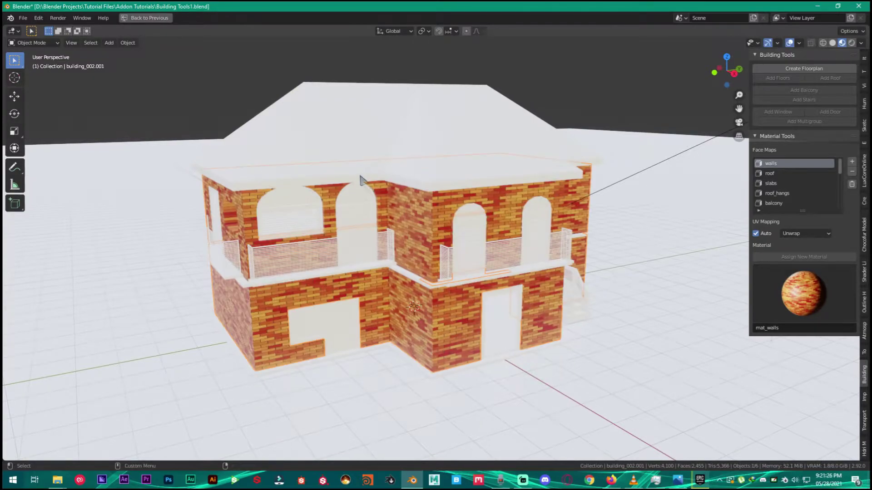
pyautogui.press('g')
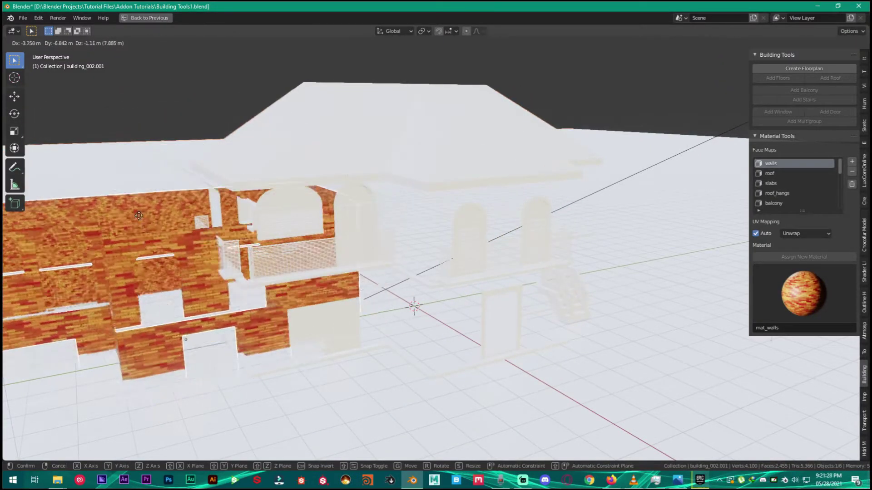
pyautogui.rightClick(352, 175)
# Select building_002 and assign a new material to its roof face map with Cube_Projection UV mapping
pyautogui.moveTo(353, 175); pyautogui.dragTo(334, 159, button='middle')
pyautogui.scroll(-1, 345, 180)
pyautogui.click(379, 167)
pyautogui.moveTo(550, 149); pyautogui.dragTo(454, 166, button='middle')
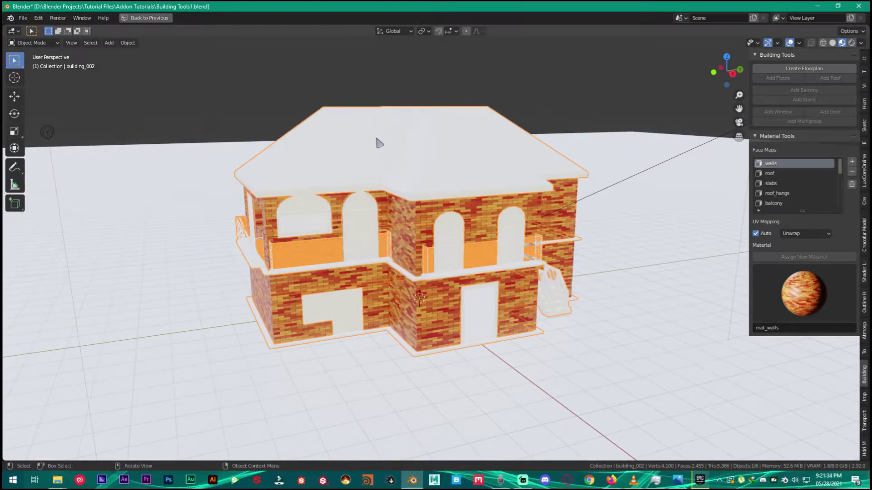
pyautogui.click(772, 174)
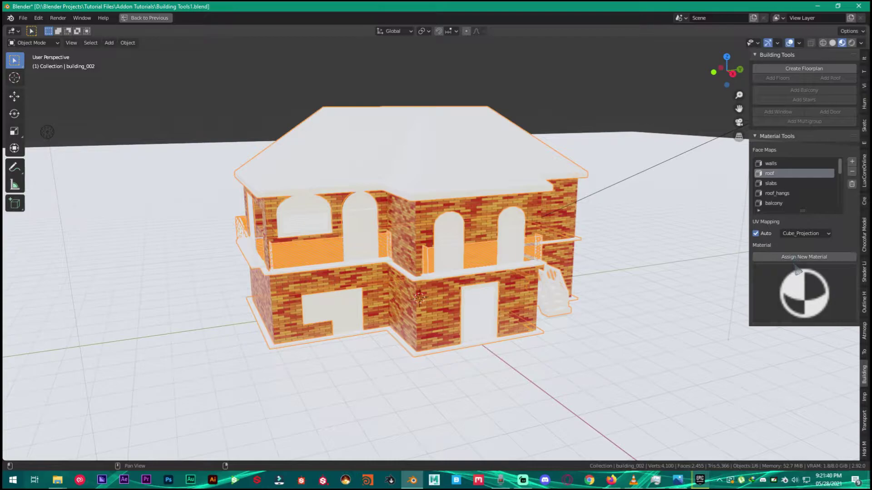
pyautogui.click(799, 234)
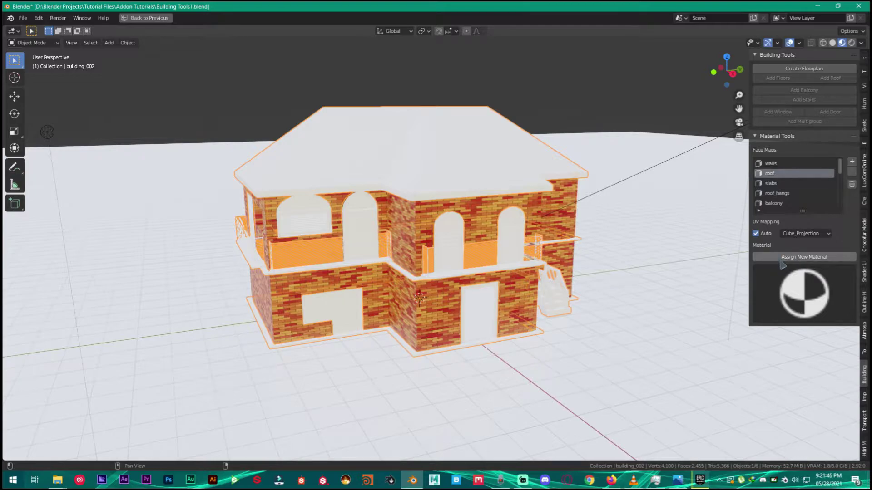
pyautogui.click(781, 258)
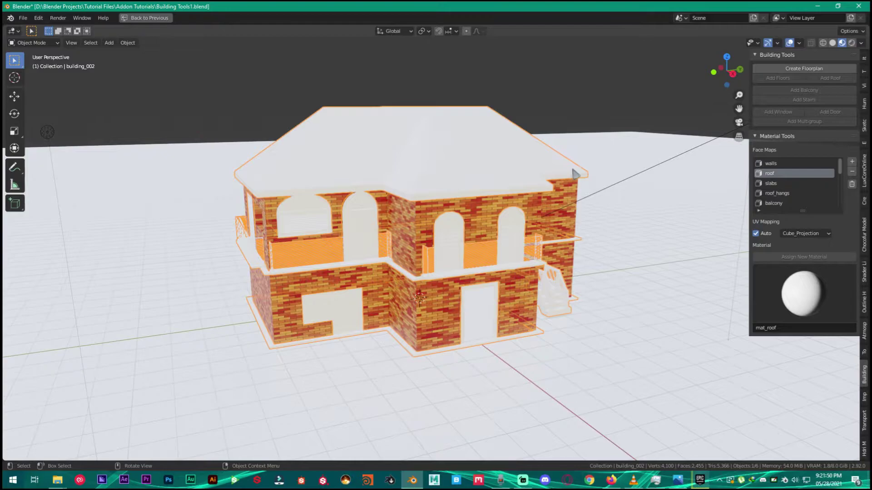
# Enter Edit Mode on building_002 and select all faces of the roof face map
pyautogui.press('Tab')
pyautogui.click(818, 221)
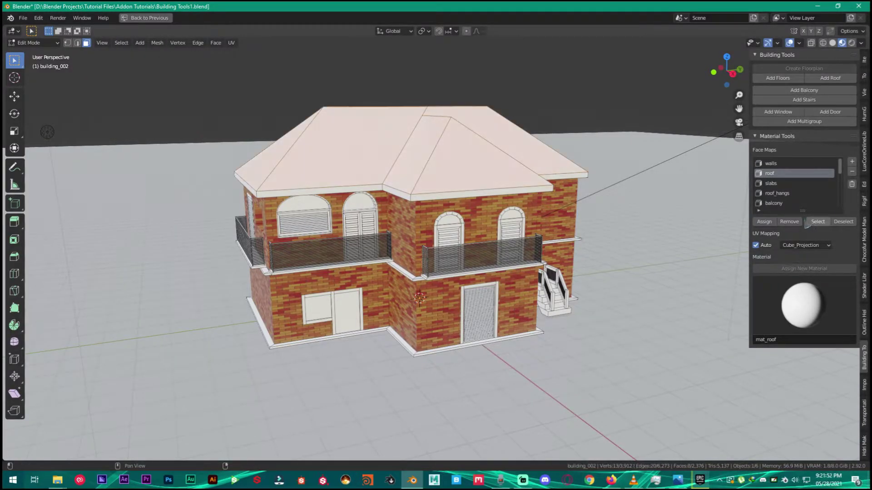
pyautogui.moveTo(522, 191); pyautogui.dragTo(475, 154, button='middle')
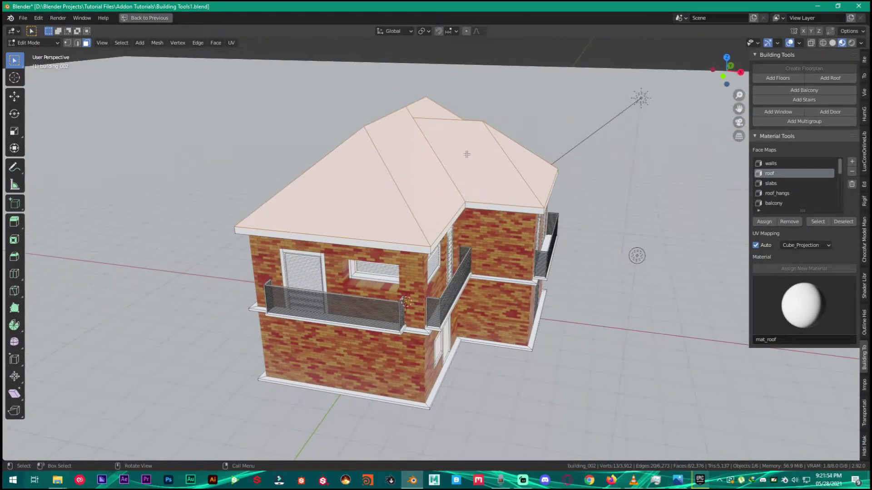
pyautogui.moveTo(419, 156); pyautogui.dragTo(403, 140, button='middle')
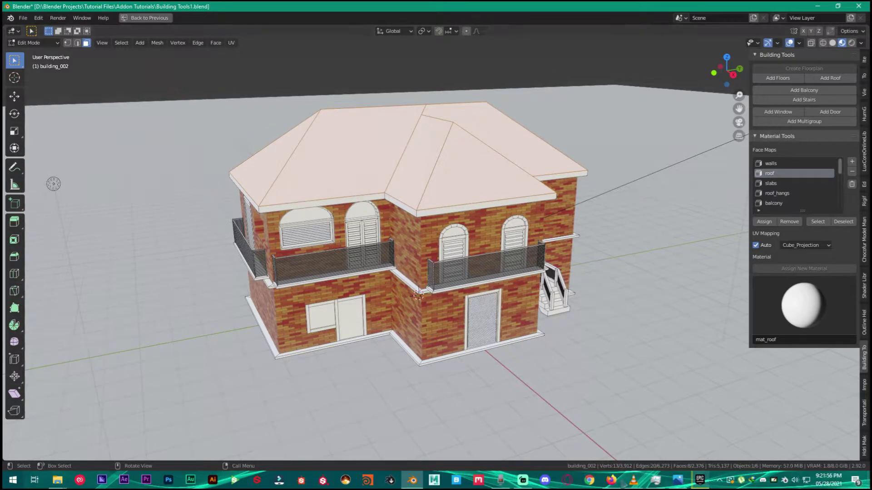
# Switch to Firefox and look through the roof category on 3dtextures.me for the Roof Tiles Schist 001 texture
pyautogui.moveTo(611, 480)
pyautogui.click(610, 443)
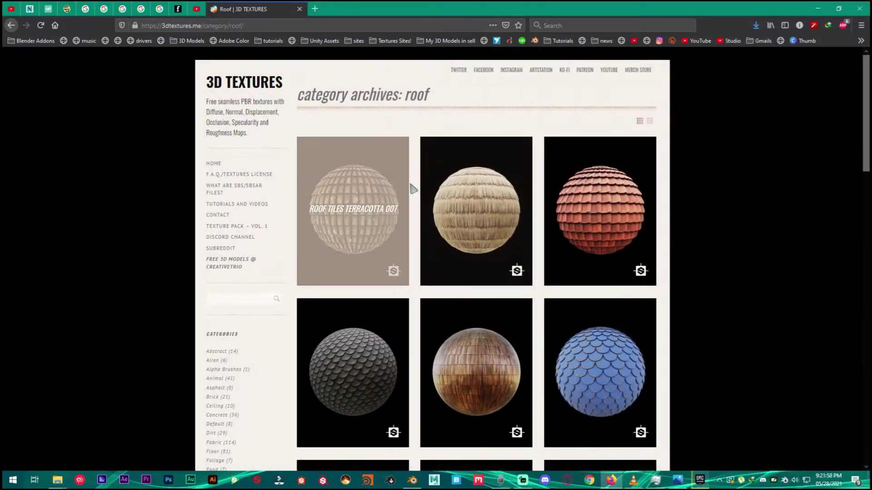
pyautogui.click(162, 26)
pyautogui.click(67, 101)
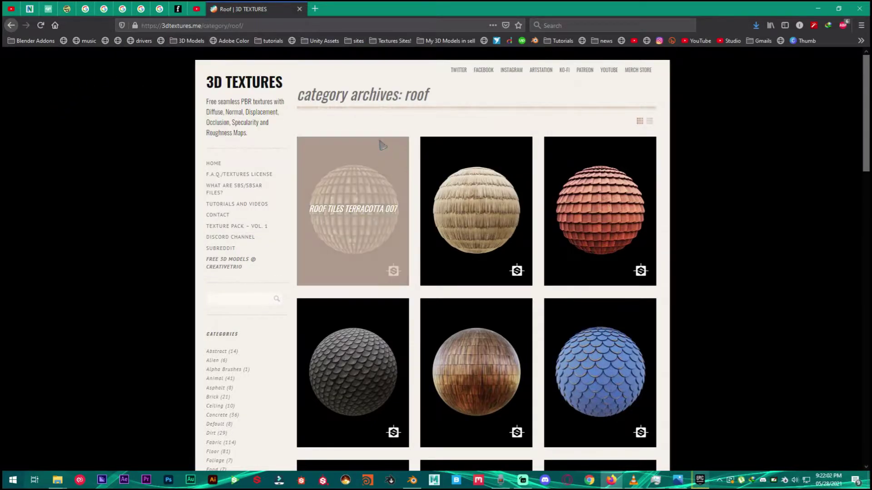
pyautogui.click(252, 24)
pyautogui.click(55, 100)
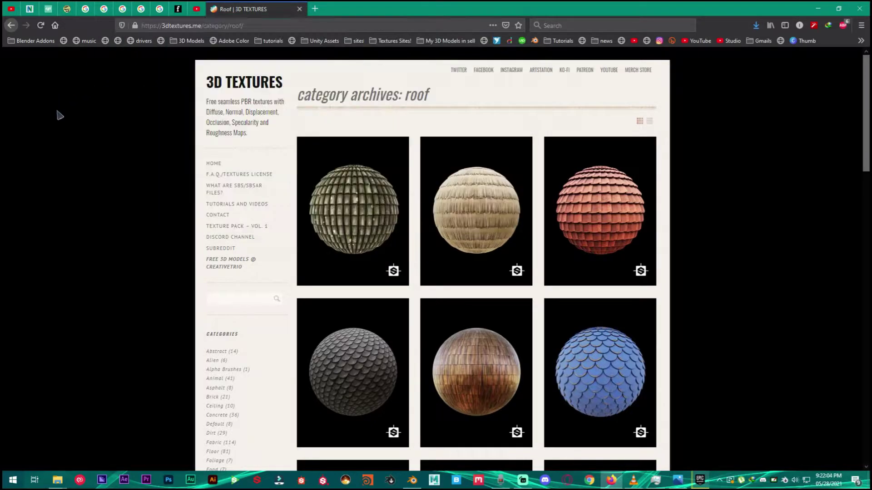
pyautogui.scroll(-5, 467, 253)
pyautogui.scroll(-11, 467, 253)
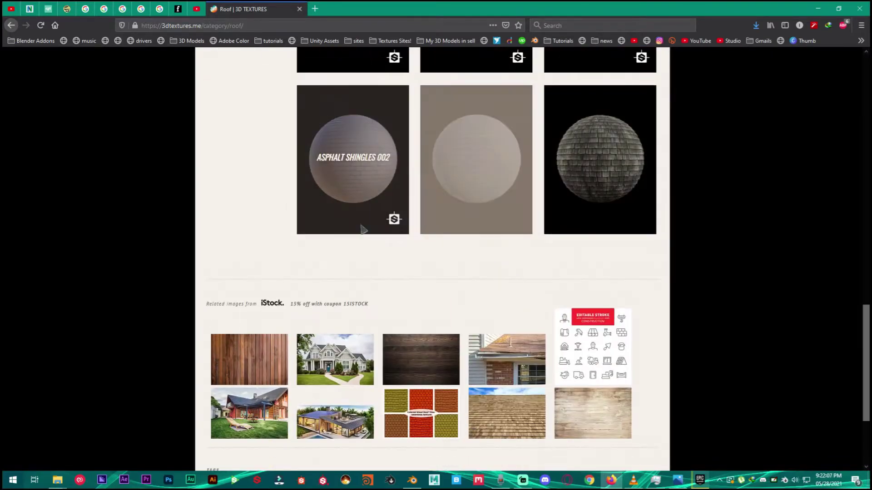
pyautogui.scroll(9, 362, 227)
pyautogui.scroll(7, 447, 188)
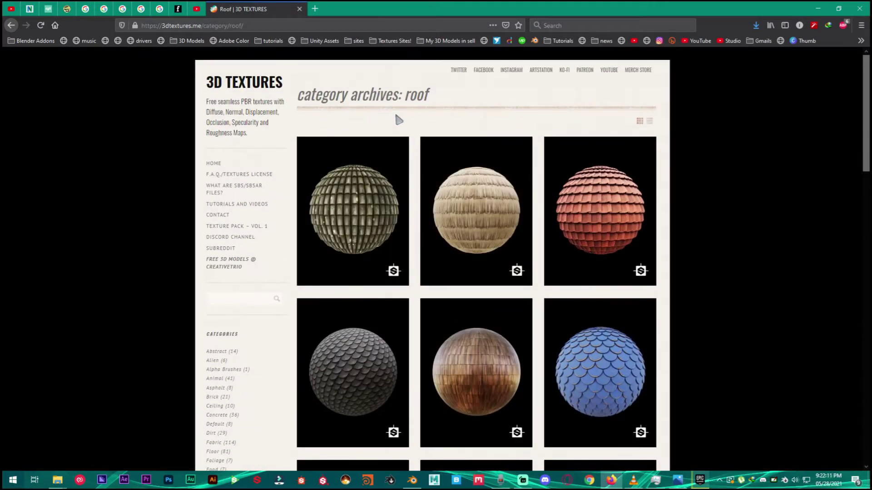
pyautogui.scroll(-2, 411, 137)
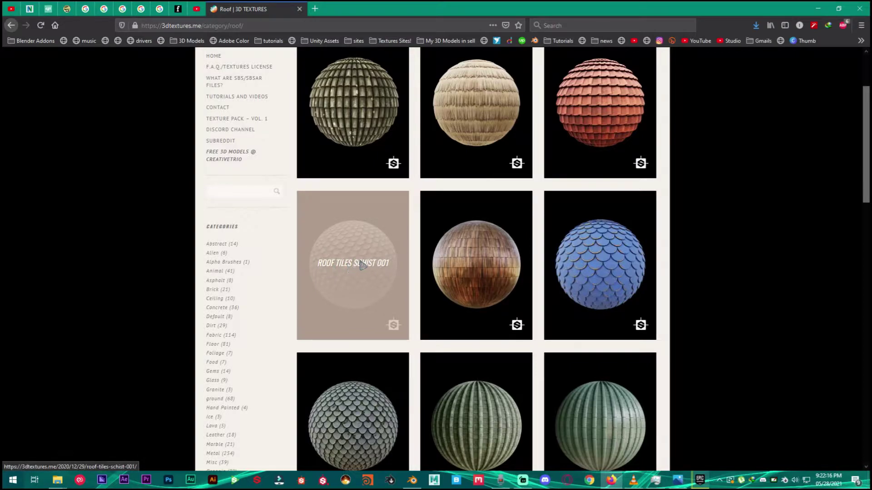
# Switch back to Blender, enable nodes for mat_roof, and start a Principled Texture Setup on its shader
pyautogui.click(412, 480)
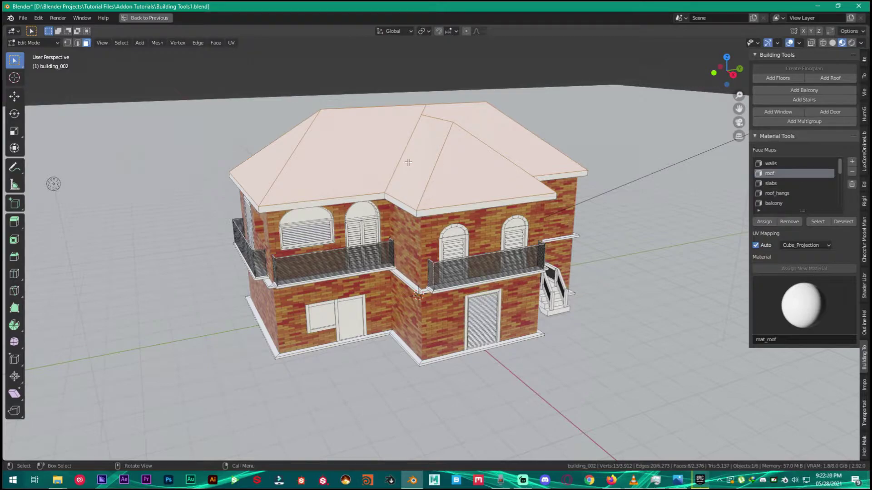
pyautogui.hotkey('ctrl', 'space')
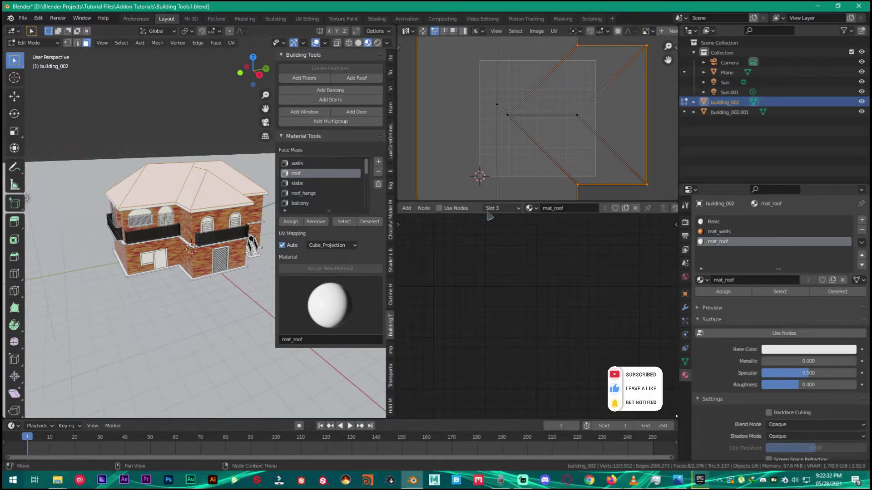
pyautogui.click(439, 209)
pyautogui.press('Home')
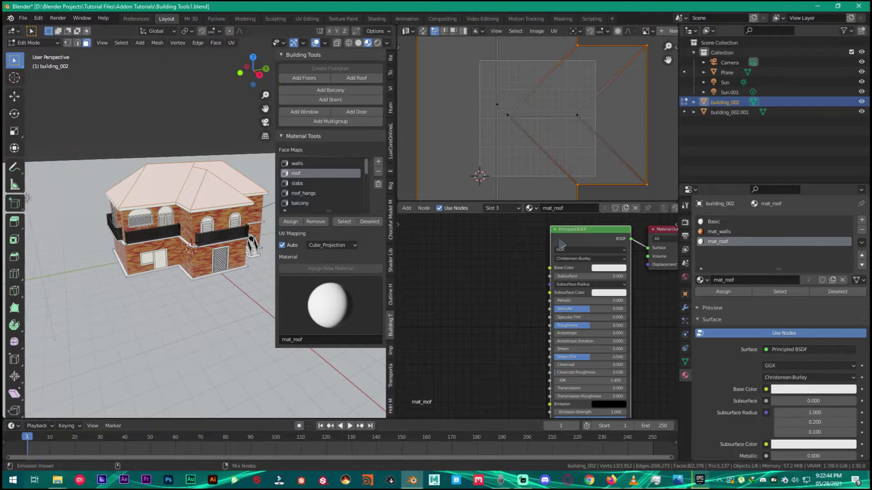
pyautogui.hotkey('ctrl', 'shift', 't')
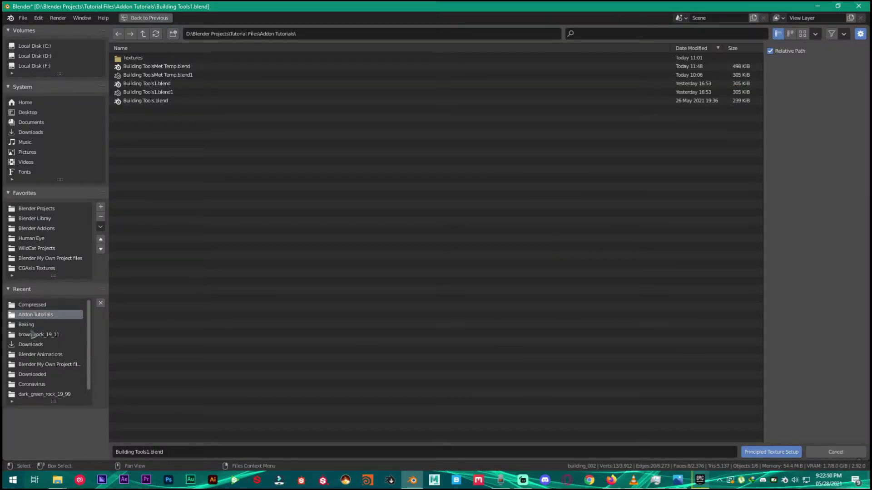
# Browse the Downloads, Blender Libray, Addon Tutorials and Compressed folders for the roof texture files
pyautogui.click(44, 133)
pyautogui.click(43, 220)
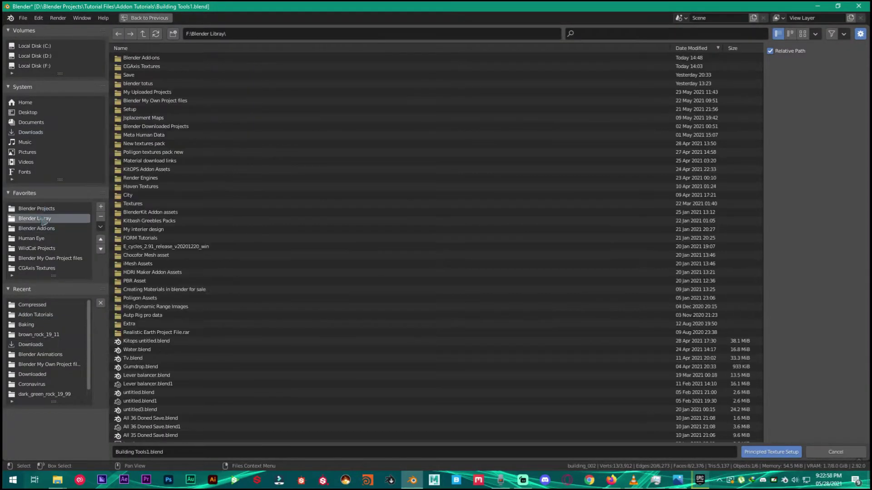
pyautogui.click(31, 326)
pyautogui.click(31, 316)
pyautogui.click(38, 133)
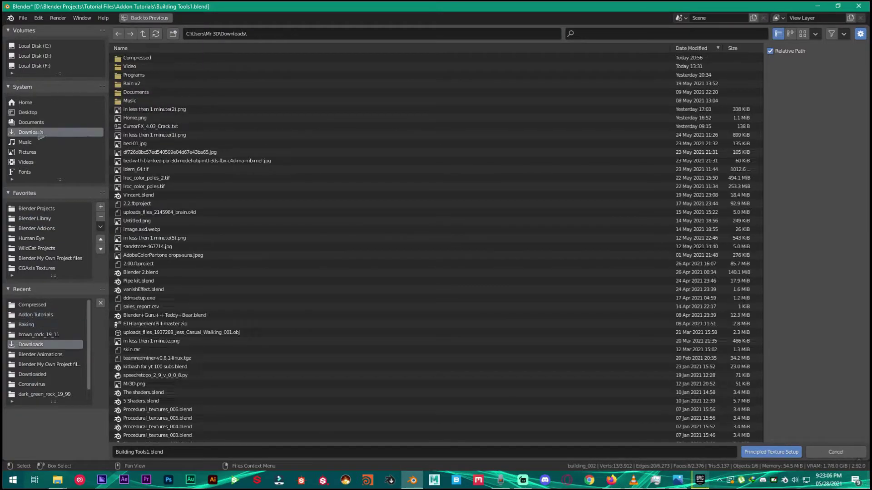
pyautogui.doubleClick(164, 59)
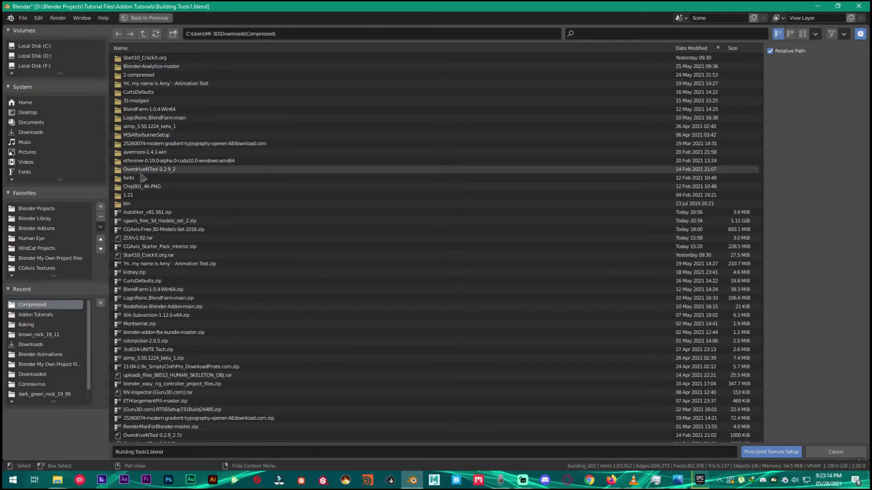
pyautogui.scroll(-3, 143, 356)
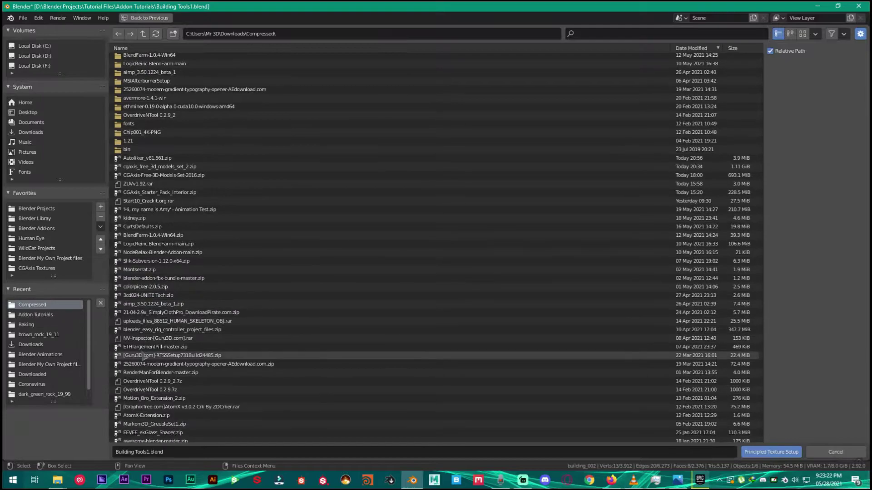
pyautogui.scroll(-3, 143, 353)
pyautogui.scroll(3, 143, 358)
# Go to the Roof Textures folder under Blender Projects, Tutorial Files, Addon Tutorials, Textures
pyautogui.click(43, 211)
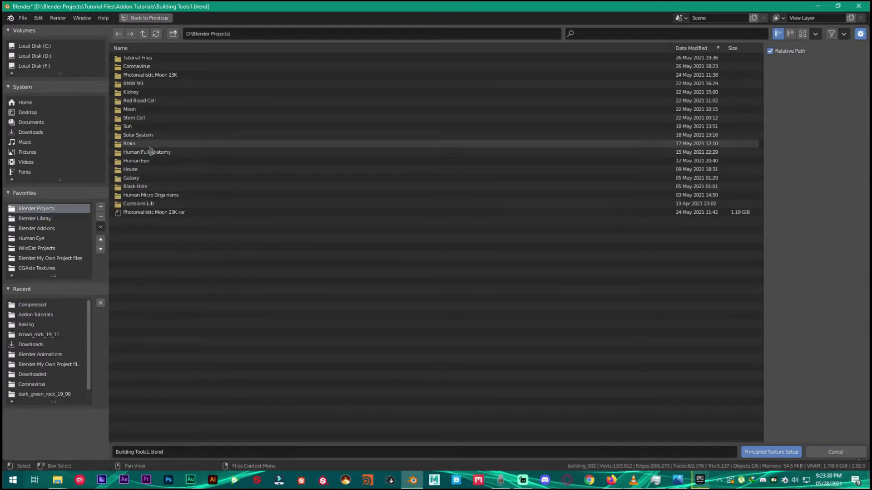
pyautogui.doubleClick(149, 169)
pyautogui.click(143, 34)
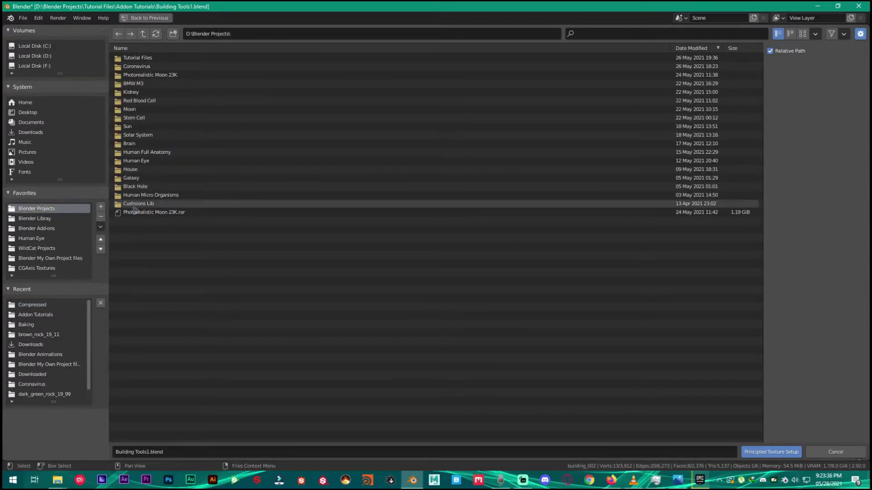
pyautogui.doubleClick(138, 68)
pyautogui.doubleClick(142, 59)
pyautogui.doubleClick(142, 60)
pyautogui.click(143, 60)
# Load the Roof_Tiles_Schist_001 height, roughness, normal and basecolor maps into the mat_roof shader
pyautogui.click(157, 92)
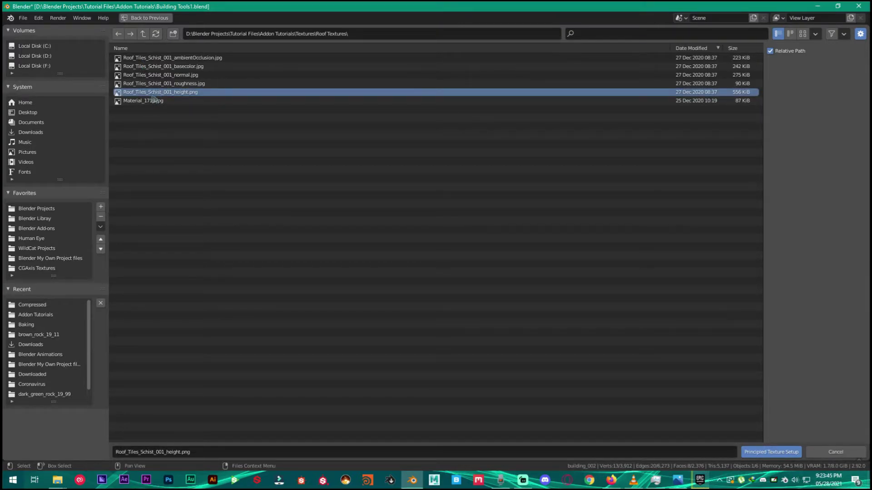
pyautogui.keyDown('ctrl'); pyautogui.click(160, 84); pyautogui.keyUp('ctrl')
pyautogui.keyDown('ctrl'); pyautogui.click(163, 75); pyautogui.keyUp('ctrl')
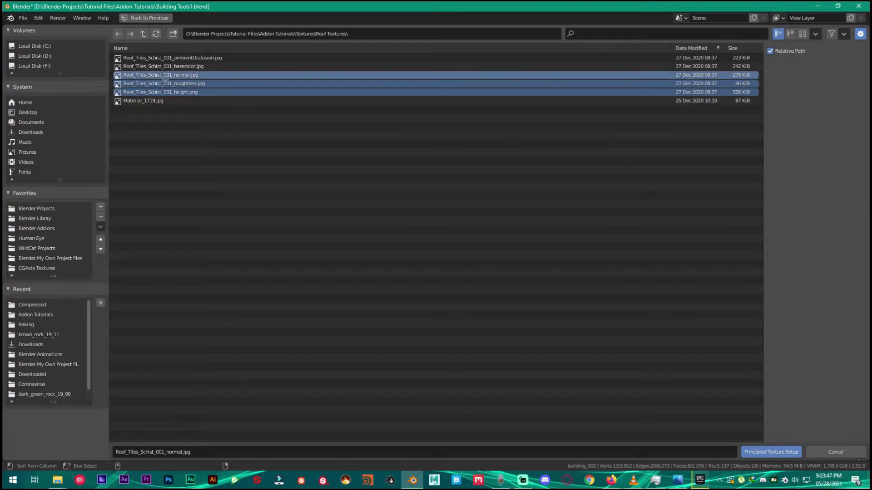
pyautogui.keyDown('ctrl'); pyautogui.click(165, 68); pyautogui.keyUp('ctrl')
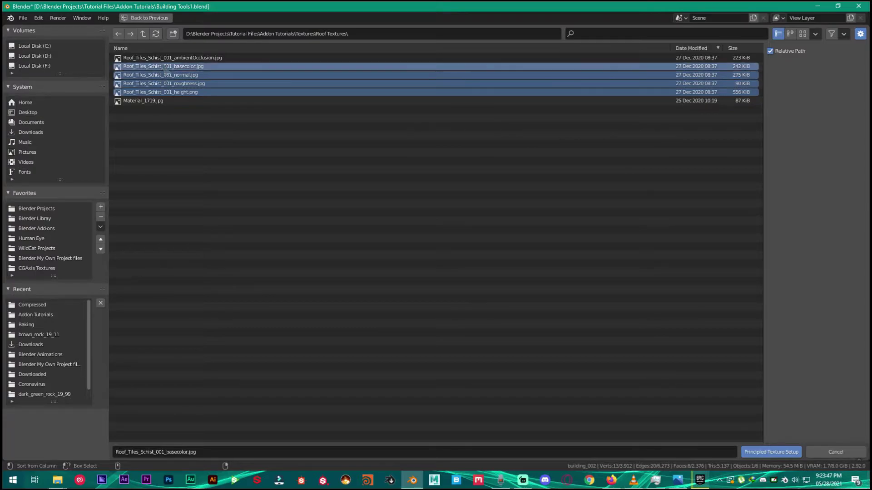
pyautogui.click(757, 455)
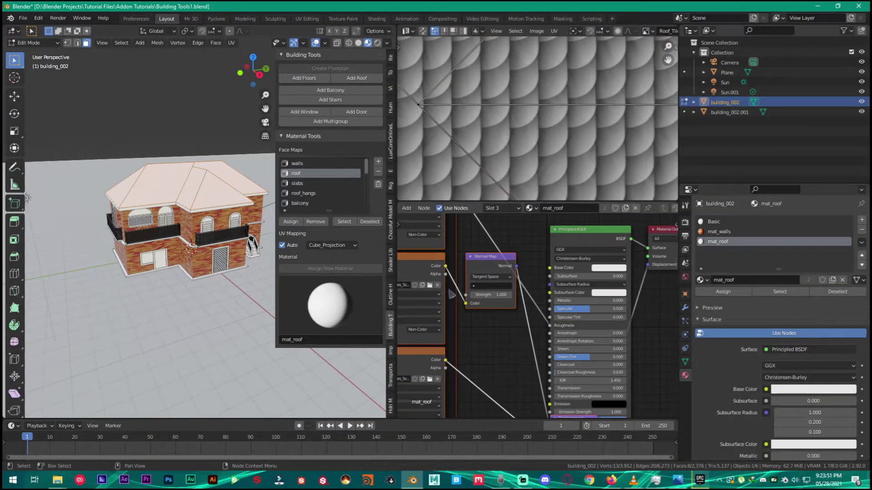
# Add an Image Texture node inside the Textures frame of mat_roof, above the Roughness texture node
pyautogui.scroll(-12, 450, 290)
pyautogui.scroll(4, 531, 296)
pyautogui.moveTo(475, 309); pyautogui.dragTo(525, 311, button='middle')
pyautogui.scroll(2, 502, 308)
pyautogui.scroll(3, 504, 312)
pyautogui.click(544, 336)
pyautogui.scroll(-1, 546, 350)
pyautogui.hotkey('shift', 'a')
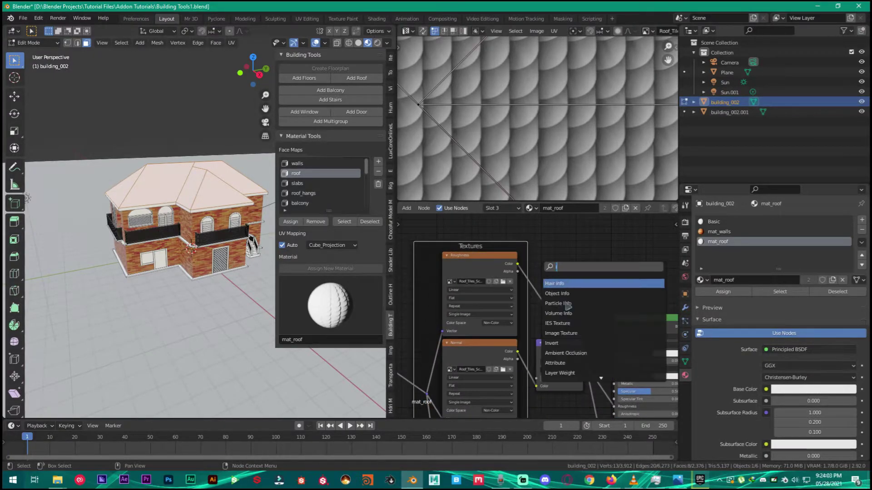
pyautogui.click(576, 283)
pyautogui.click(475, 237)
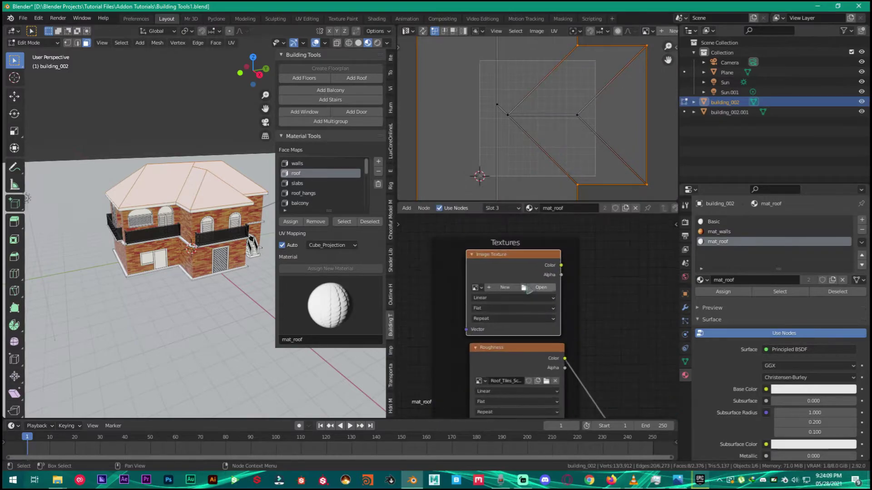
# Load the Roof_Tiles_Schist_001 basecolor map into the new Image Texture node and connect its Color output to the Principled BSDF Base Color
pyautogui.click(491, 238)
pyautogui.doubleClick(156, 65)
pyautogui.moveTo(528, 265); pyautogui.dragTo(511, 232, button='middle')
pyautogui.moveTo(494, 237); pyautogui.dragTo(495, 222)
pyautogui.scroll(-5, 496, 236)
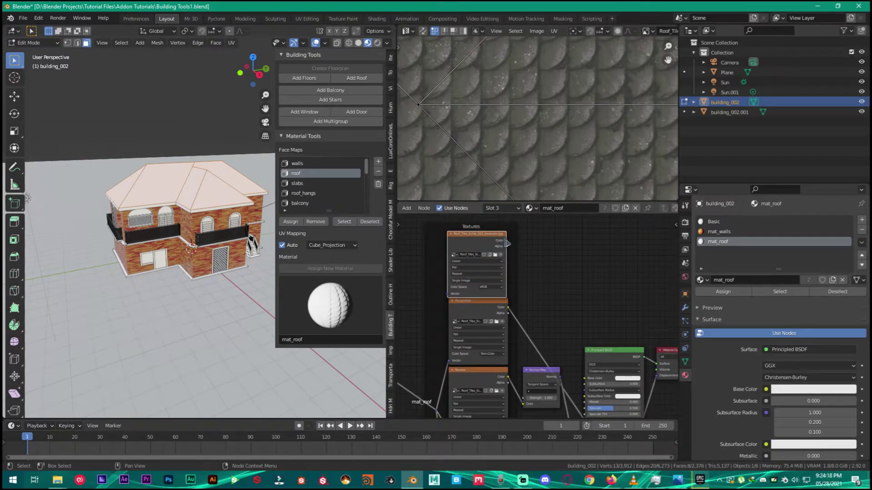
pyautogui.moveTo(584, 378); pyautogui.dragTo(585, 379)
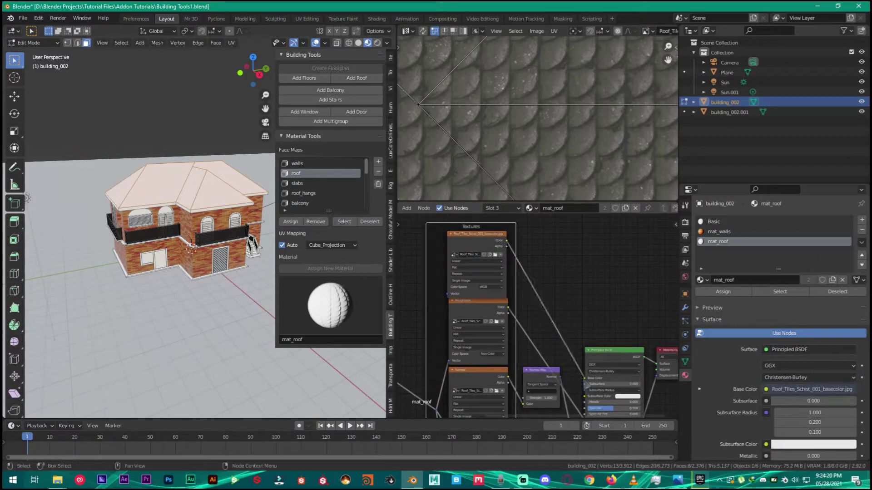
pyautogui.scroll(4, 161, 210)
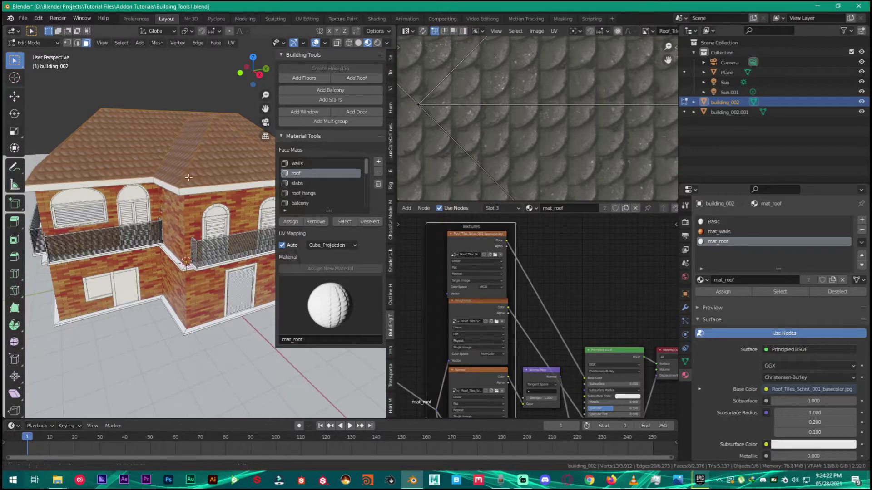
pyautogui.moveTo(189, 178); pyautogui.dragTo(229, 196, button='middle')
# Delete the Displacement node and the Displacement texture node from mat_roof
pyautogui.moveTo(506, 366); pyautogui.dragTo(445, 273, button='middle')
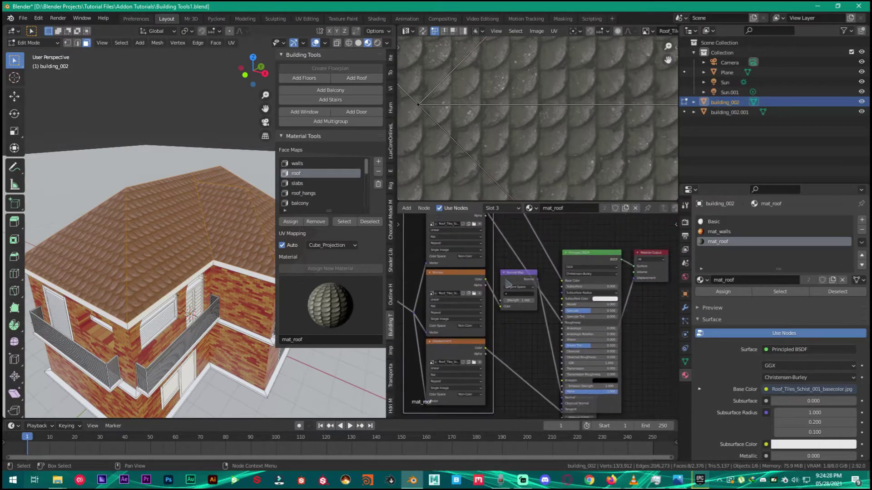
pyautogui.moveTo(506, 280); pyautogui.dragTo(512, 312)
pyautogui.moveTo(585, 375); pyautogui.dragTo(559, 307, button='middle')
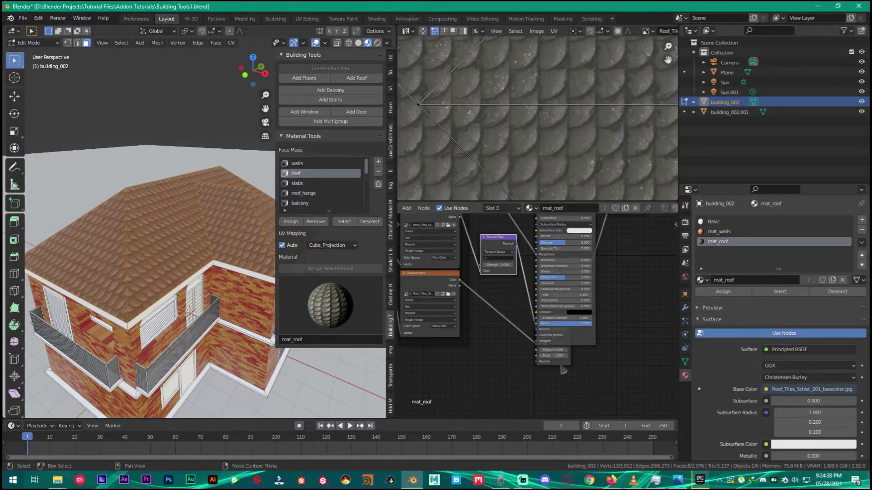
pyautogui.moveTo(563, 370); pyautogui.dragTo(620, 370)
pyautogui.press('x')
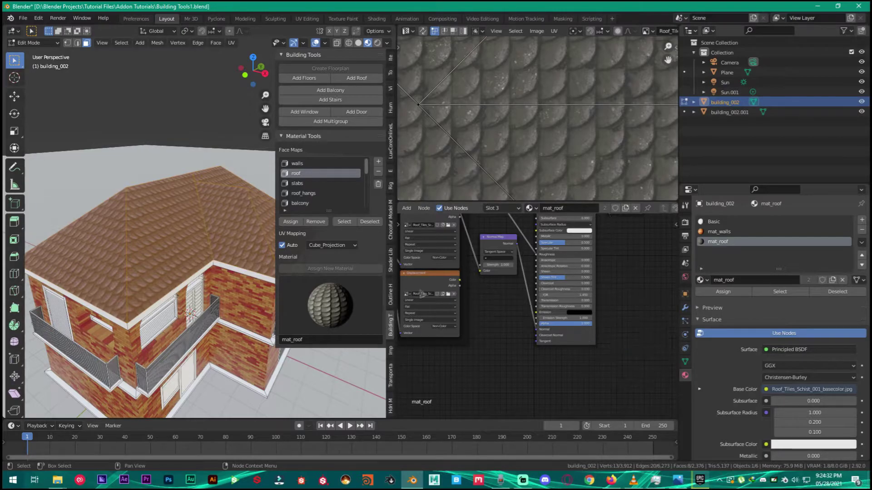
pyautogui.click(419, 291)
pyautogui.press('x')
pyautogui.moveTo(426, 308); pyautogui.dragTo(588, 387, button='middle')
pyautogui.scroll(-6, 646, 282)
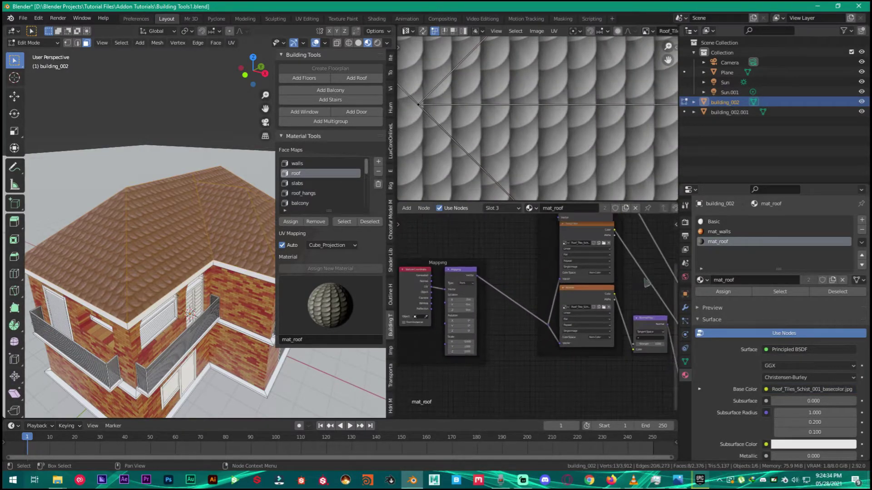
# Examine the tiled roof on the house in Object Mode from close up and from several sides
pyautogui.moveTo(646, 282); pyautogui.dragTo(537, 272, button='middle')
pyautogui.scroll(1, 537, 272)
pyautogui.moveTo(492, 311); pyautogui.dragTo(536, 311, button='middle')
pyautogui.press('Tab')
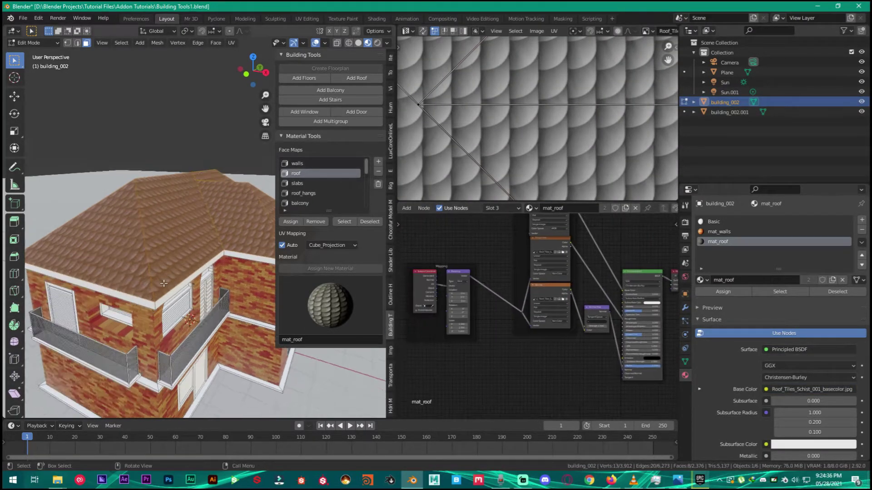
pyautogui.scroll(6, 176, 288)
pyautogui.scroll(-7, 176, 289)
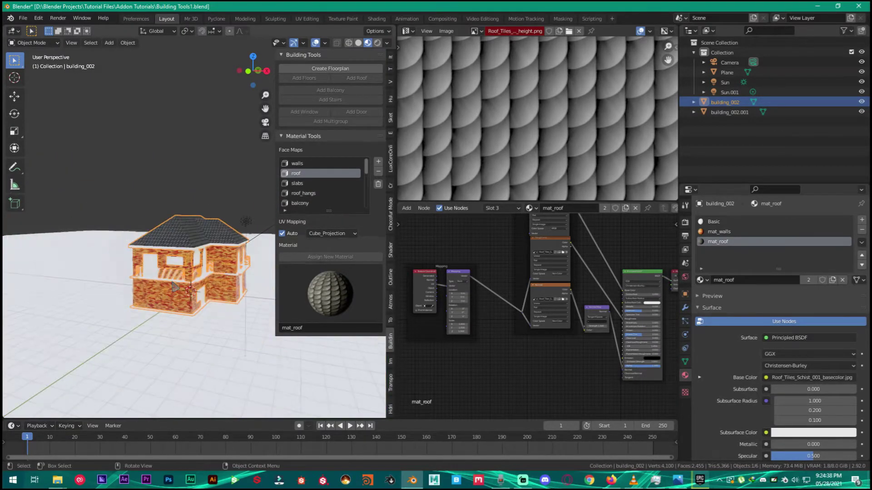
pyautogui.scroll(4, 191, 259)
pyautogui.moveTo(195, 259); pyautogui.dragTo(236, 281, button='middle')
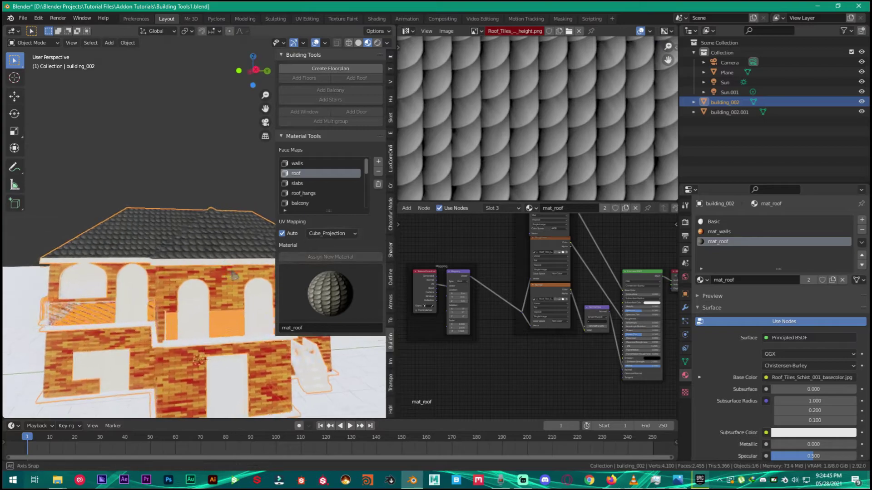
pyautogui.scroll(3, 189, 296)
pyautogui.keyDown('shift'); pyautogui.moveTo(186, 314); pyautogui.dragTo(172, 269, button='middle'); pyautogui.keyUp('shift')
pyautogui.scroll(-3, 60, 228)
pyautogui.moveTo(75, 242); pyautogui.dragTo(67, 265, button='middle')
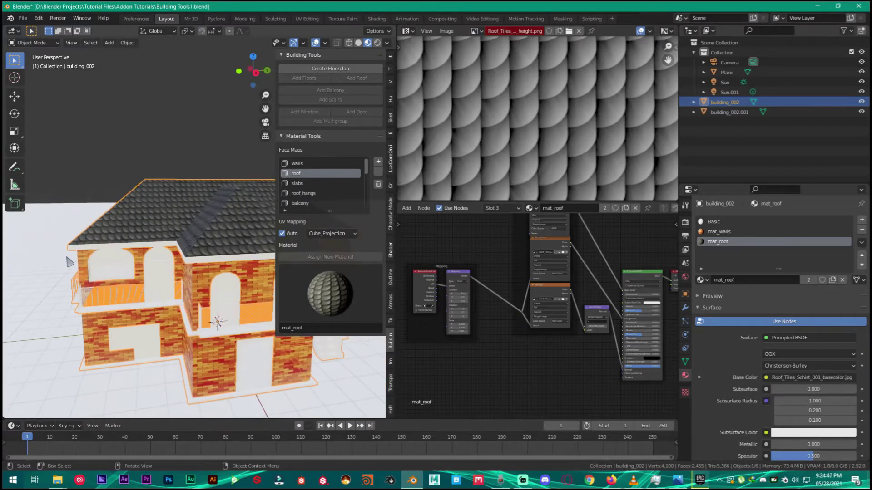
pyautogui.scroll(1, 105, 249)
# Select only the slabs face map in Edit Mode and assign it a new material, mat_slabs, with nodes enabled
pyautogui.press('Tab')
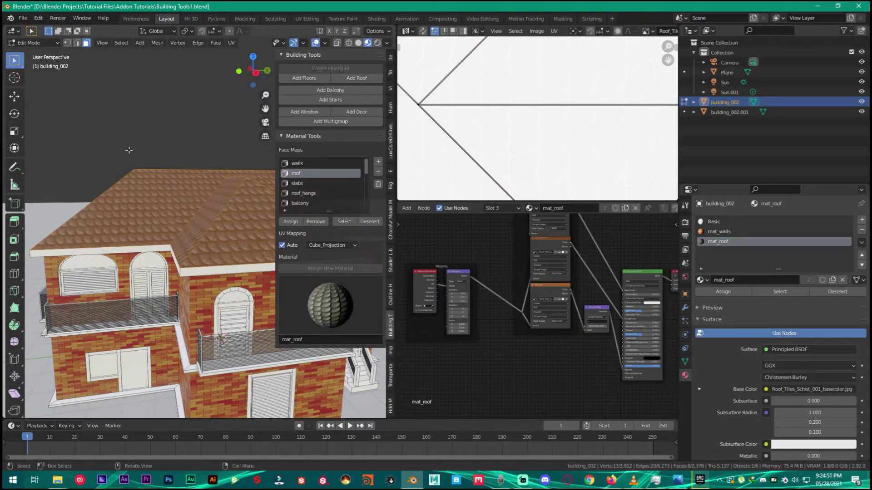
pyautogui.hotkey('alt', 'a')
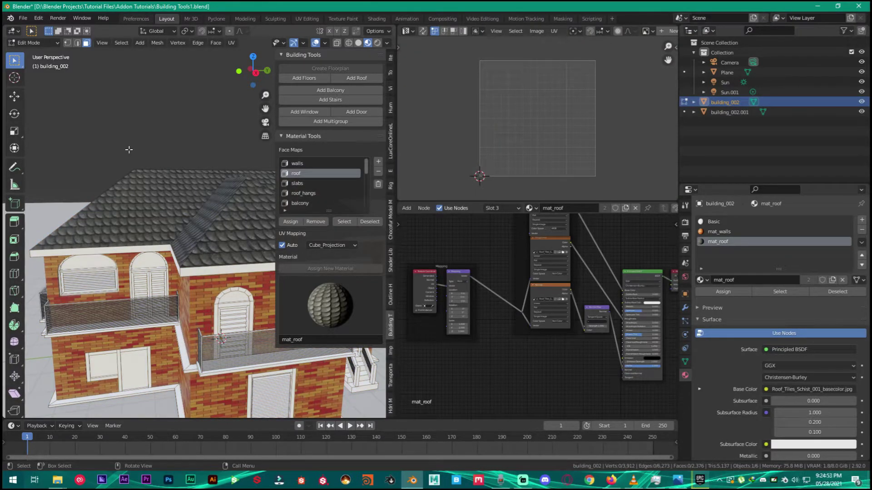
pyautogui.click(297, 185)
pyautogui.click(348, 223)
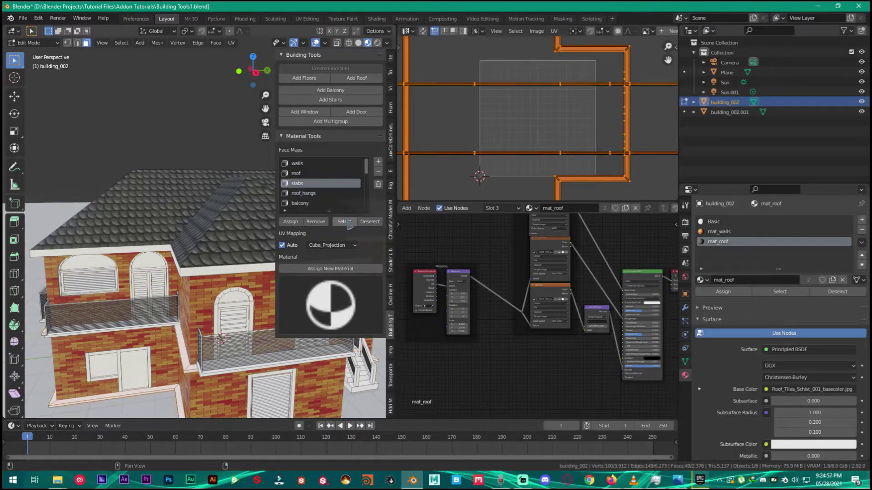
pyautogui.keyDown('shift'); pyautogui.moveTo(225, 282); pyautogui.dragTo(205, 241, button='middle'); pyautogui.keyUp('shift')
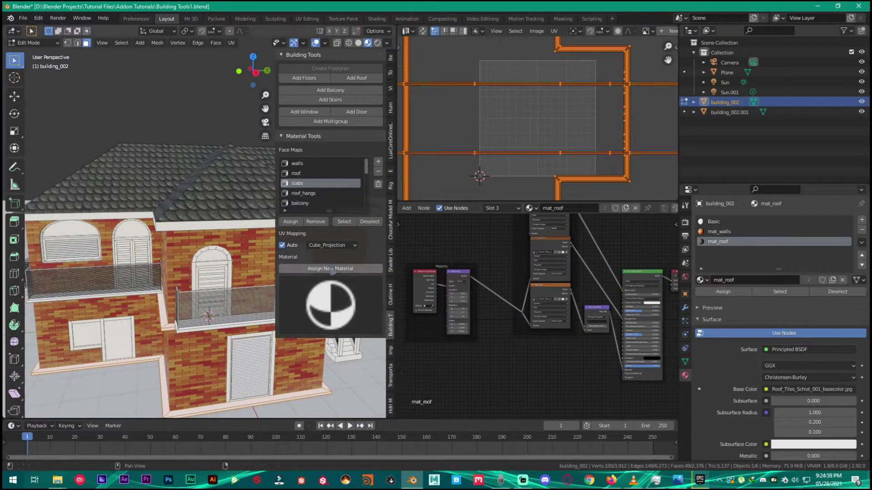
pyautogui.click(323, 271)
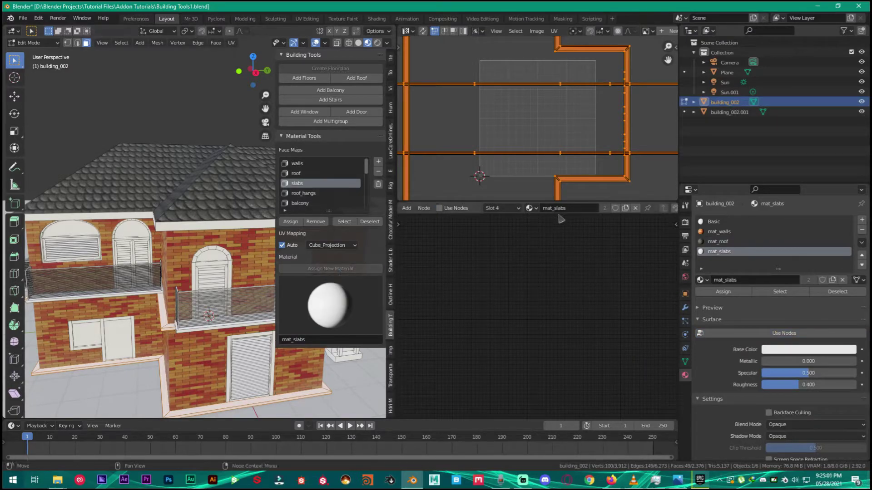
pyautogui.click(439, 208)
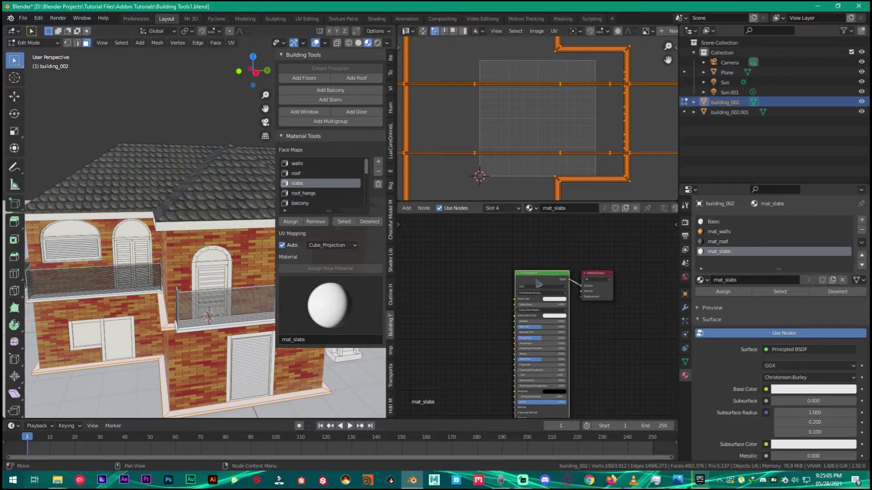
# Set mat_slabs to Metallic 1.000, a near-black grey Base Color and Roughness 1.000, and check the slabs in Object Mode
pyautogui.scroll(2, 538, 284)
pyautogui.moveTo(563, 326); pyautogui.dragTo(580, 325)
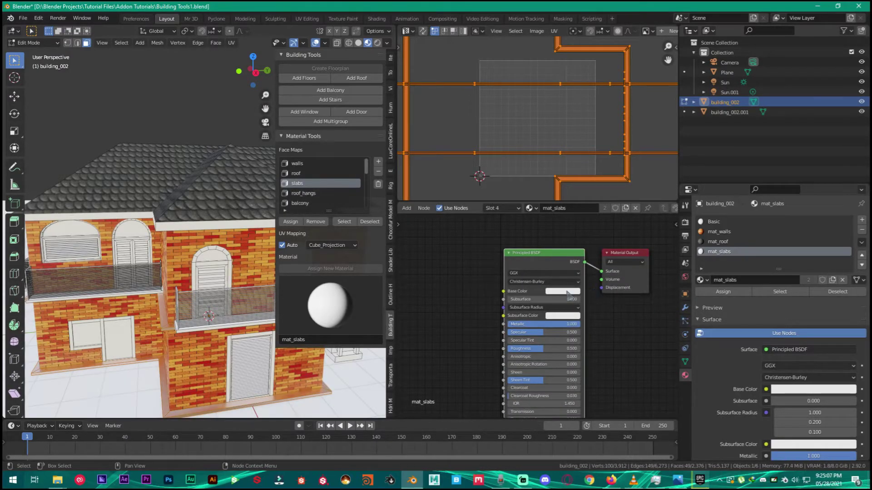
pyautogui.click(568, 291)
pyautogui.moveTo(610, 194); pyautogui.dragTo(611, 226)
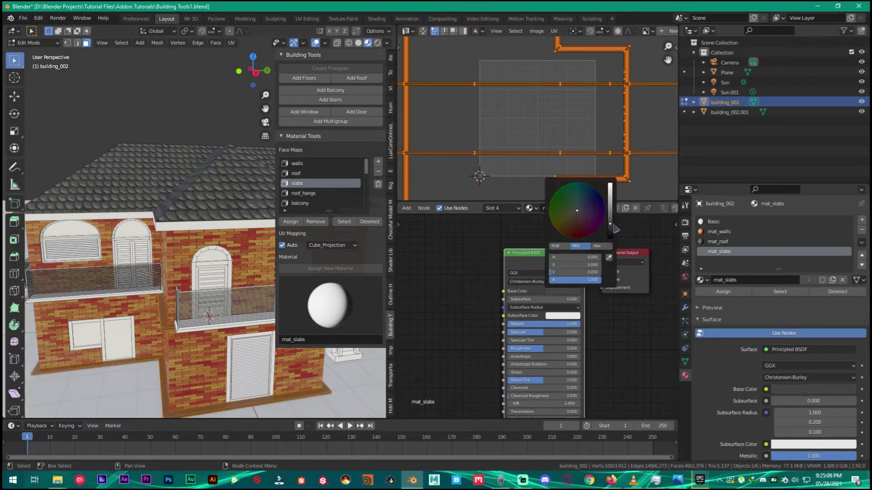
pyautogui.moveTo(553, 367); pyautogui.dragTo(537, 266, button='middle')
pyautogui.scroll(1, 537, 267)
pyautogui.scroll(1, 514, 303)
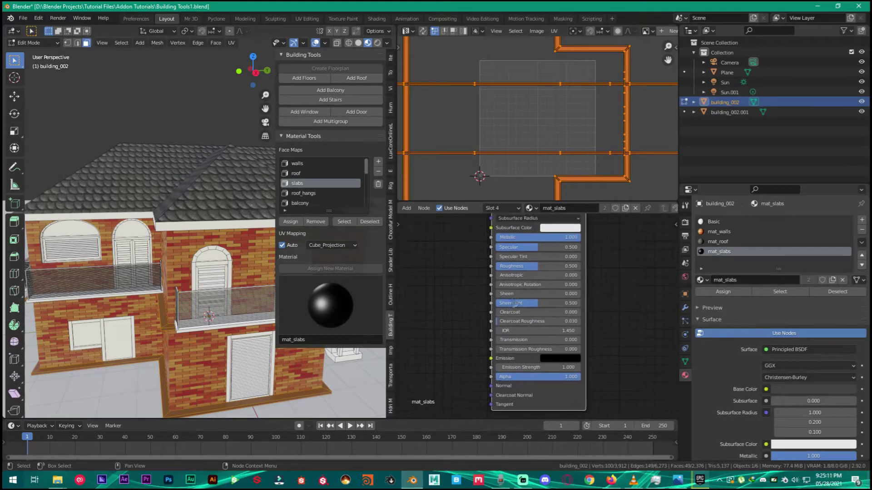
pyautogui.scroll(2, 191, 291)
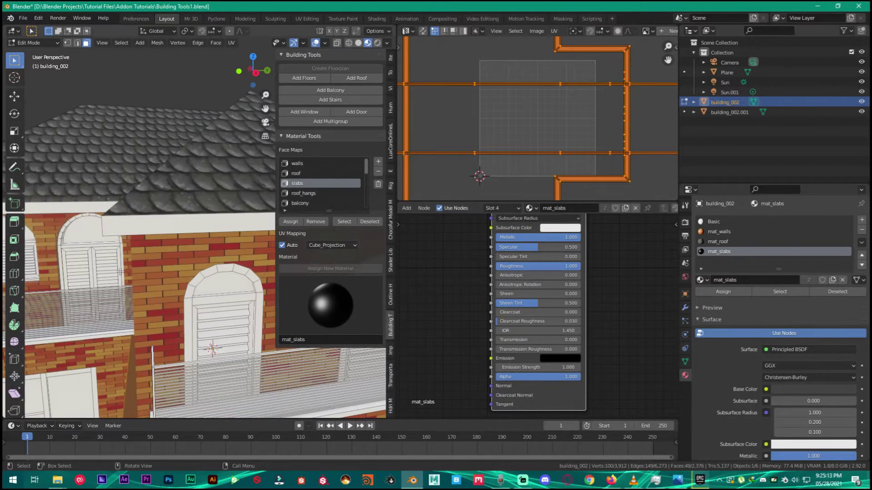
pyautogui.press('Tab')
pyautogui.moveTo(136, 291); pyautogui.dragTo(169, 326, button='middle')
pyautogui.scroll(-2, 158, 256)
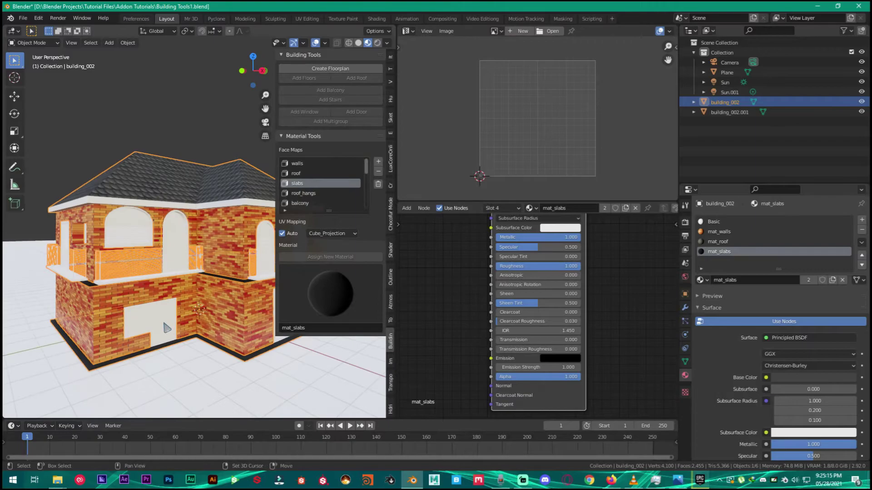
pyautogui.scroll(8, 169, 327)
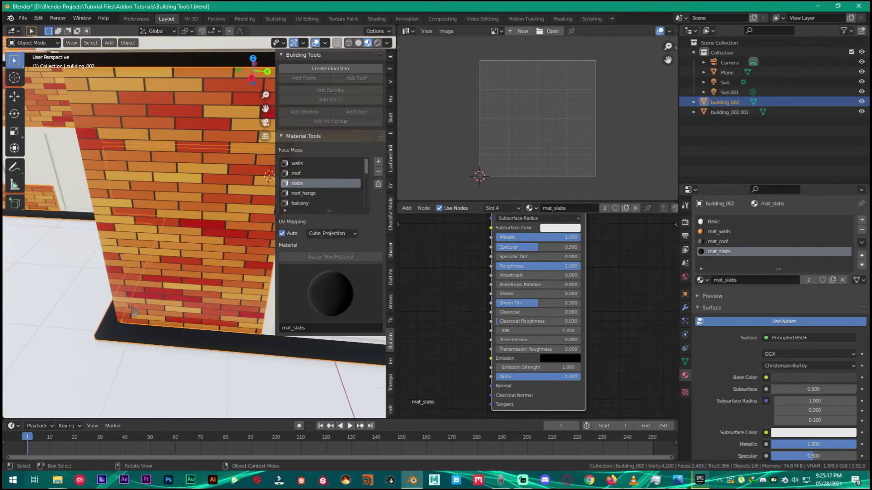
# Clear the face selection in Edit Mode and assign a new material, mat_roof_hangs, with nodes enabled to the roof_hangs face map
pyautogui.press('Tab')
pyautogui.scroll(-8, 134, 309)
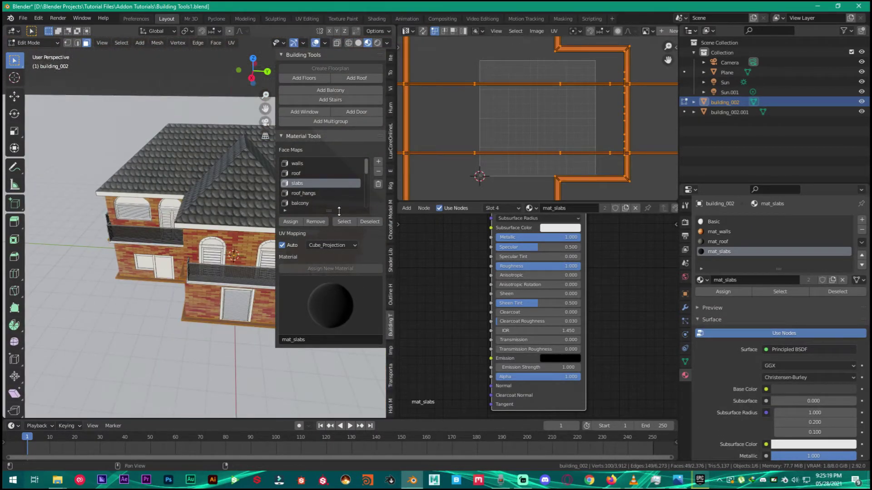
pyautogui.click(302, 194)
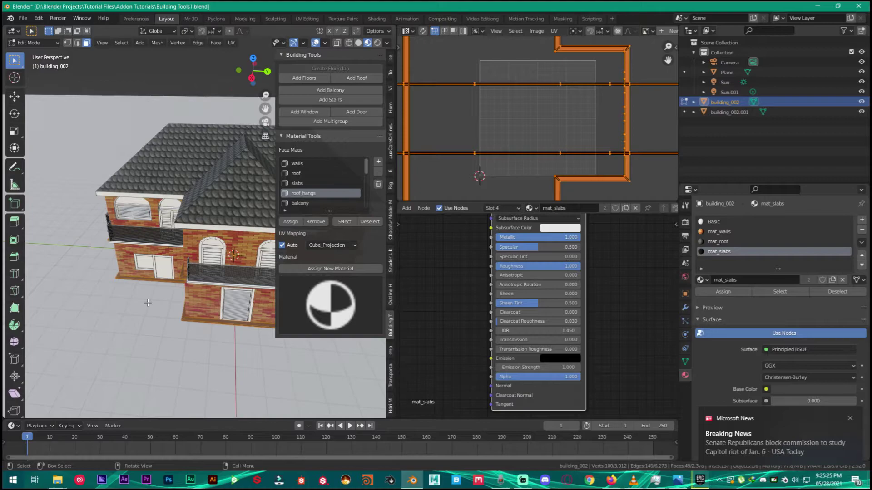
pyautogui.hotkey('alt', 'a')
pyautogui.click(318, 269)
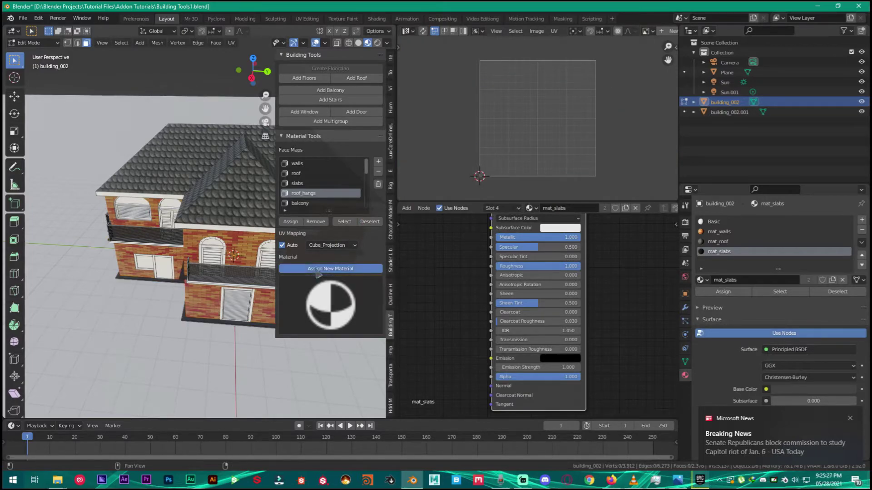
pyautogui.click(440, 208)
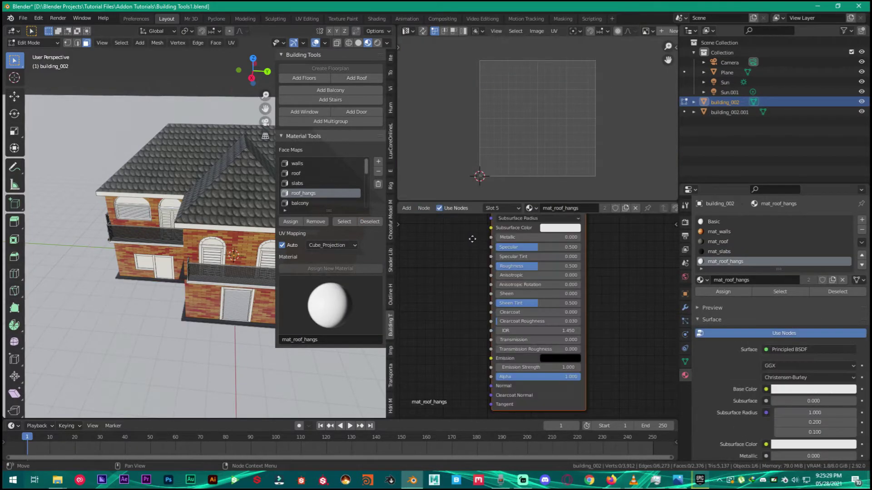
# Set the mat_roof_hangs shader to a pure black Base Color, Metallic 1.000 and Roughness 0
pyautogui.moveTo(473, 239); pyautogui.dragTo(481, 317, button='middle')
pyautogui.scroll(4, 491, 311)
pyautogui.scroll(-3, 564, 285)
pyautogui.moveTo(539, 227); pyautogui.dragTo(556, 284, button='middle')
pyautogui.click(559, 286)
pyautogui.click(580, 296)
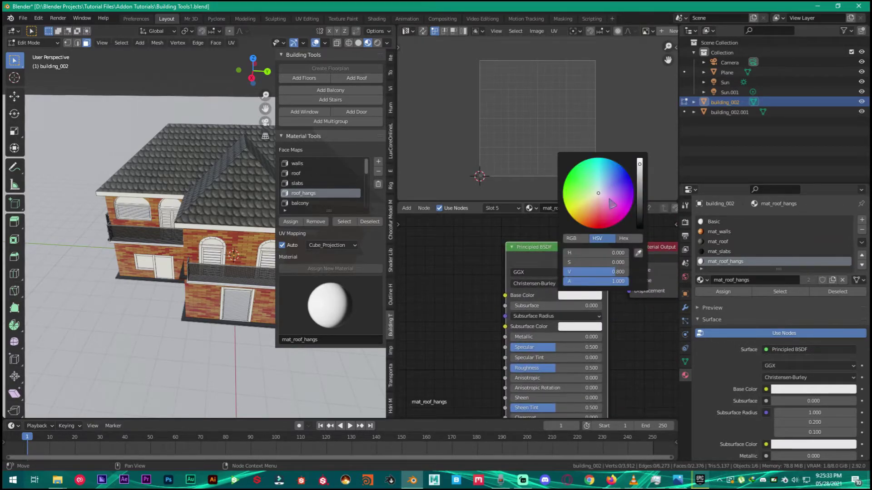
pyautogui.moveTo(638, 174); pyautogui.dragTo(638, 227)
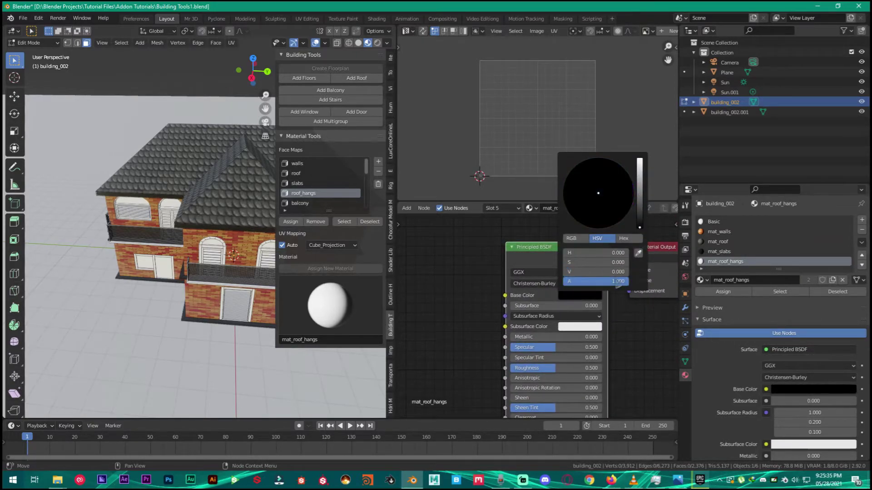
pyautogui.moveTo(553, 349); pyautogui.dragTo(542, 293, button='middle')
pyautogui.moveTo(571, 282); pyautogui.dragTo(591, 282)
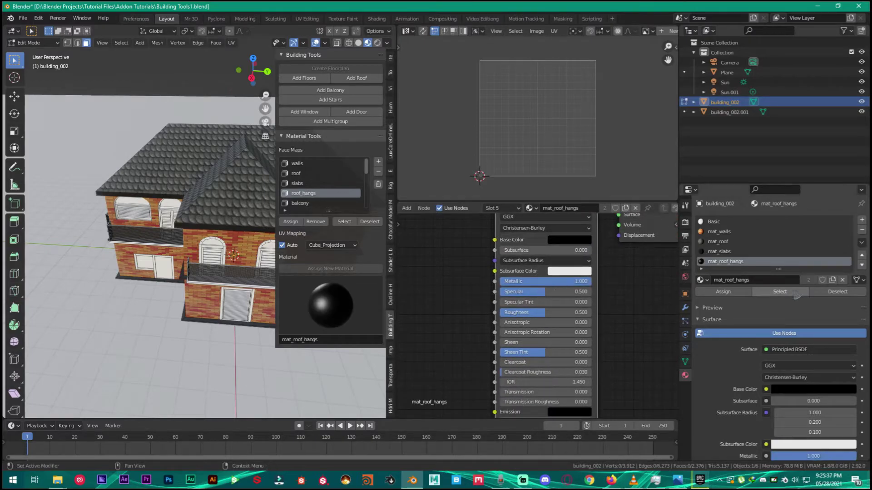
pyautogui.moveTo(577, 313); pyautogui.dragTo(526, 313)
# Inspect the roof hangs, slabs and balconies in Object Mode from several sides of the house
pyautogui.scroll(3, 105, 227)
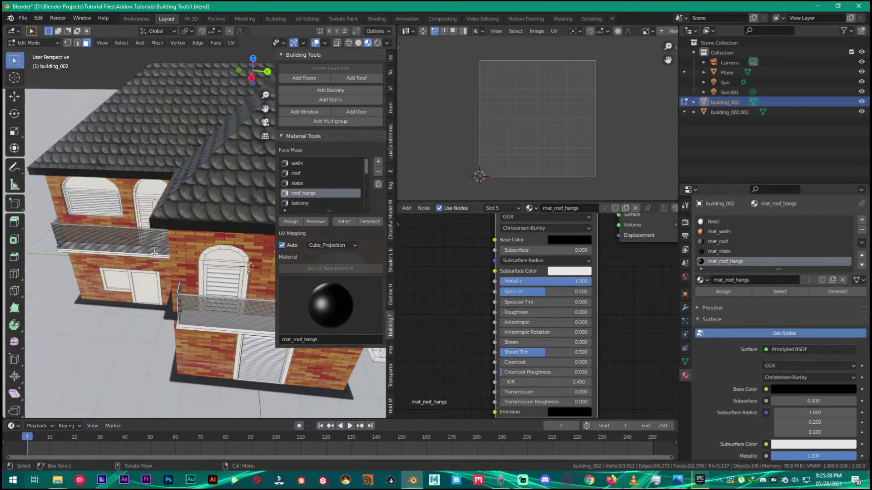
pyautogui.moveTo(104, 227); pyautogui.dragTo(134, 367, button='middle')
pyautogui.scroll(3, 154, 318)
pyautogui.scroll(-3, 137, 320)
pyautogui.scroll(-2, 150, 272)
pyautogui.scroll(1, 155, 244)
pyautogui.press('Tab')
pyautogui.keyDown('shift'); pyautogui.moveTo(171, 232); pyautogui.dragTo(129, 168, button='middle'); pyautogui.keyUp('shift')
pyautogui.scroll(-4, 146, 253)
pyautogui.moveTo(148, 256); pyautogui.dragTo(168, 257, button='middle')
pyautogui.scroll(2, 138, 219)
pyautogui.scroll(2, 137, 224)
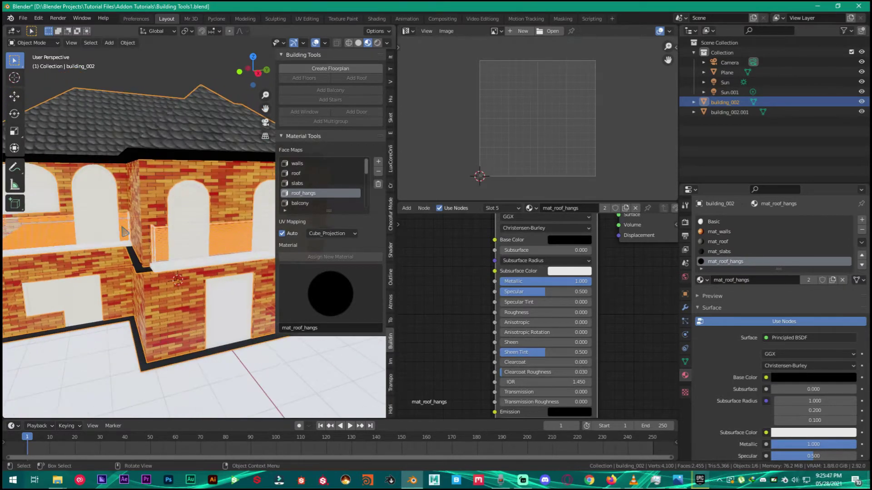
pyautogui.scroll(-2, 129, 232)
pyautogui.keyDown('shift'); pyautogui.moveTo(128, 234); pyautogui.dragTo(235, 208, button='middle'); pyautogui.keyUp('shift')
pyautogui.scroll(3, 234, 208)
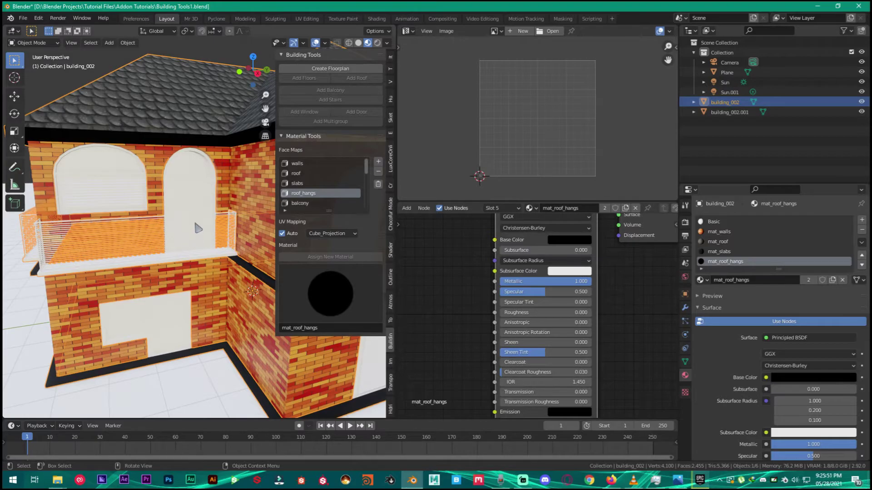
# Enter Edit Mode on building_002.001 and assign a new material, mat_balcony, with nodes enabled to its balcony face map
pyautogui.click(188, 190)
pyautogui.scroll(3, 162, 259)
pyautogui.scroll(-4, 166, 268)
pyautogui.press('Tab')
pyautogui.click(299, 203)
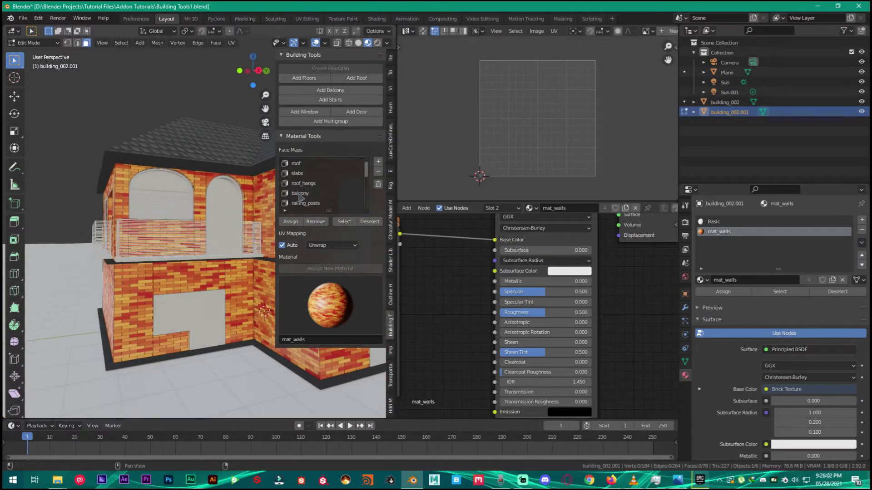
pyautogui.click(439, 208)
pyautogui.moveTo(543, 256); pyautogui.dragTo(563, 298, button='middle')
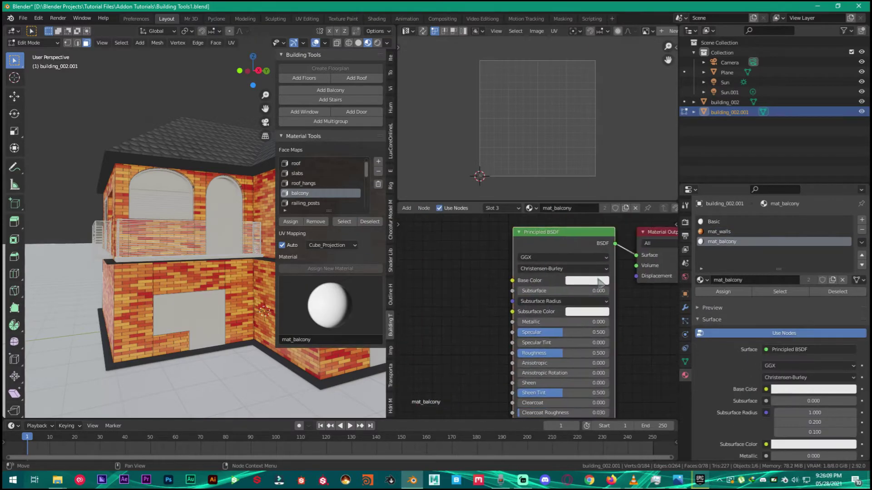
# Set the mat_balcony shader to a dark blue Base Color and Metallic 1.000
pyautogui.click(599, 280)
pyautogui.click(647, 187)
pyautogui.moveTo(629, 168); pyautogui.dragTo(628, 150)
pyautogui.moveTo(552, 322); pyautogui.dragTo(609, 322)
pyautogui.moveTo(544, 373); pyautogui.dragTo(676, 285, button='middle')
pyautogui.moveTo(196, 241); pyautogui.dragTo(223, 243, button='middle')
pyautogui.moveTo(136, 236); pyautogui.dragTo(181, 235, button='middle')
pyautogui.scroll(4, 180, 234)
pyautogui.scroll(-4, 181, 234)
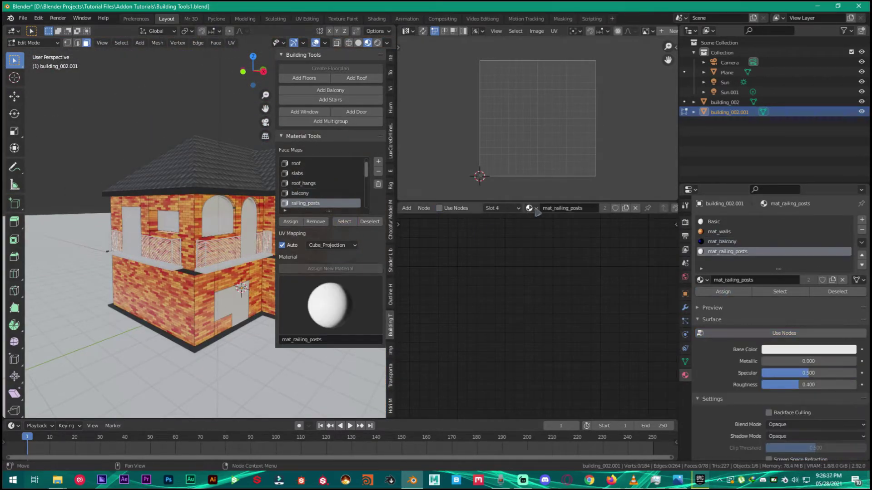
# Enable nodes on mat_railing_posts and set a near-black Base Color, Specular 0.000 and Roughness 1.000
pyautogui.scroll(-3, 609, 299)
pyautogui.moveTo(609, 298); pyautogui.dragTo(514, 378, button='middle')
pyautogui.click(607, 294)
pyautogui.moveTo(655, 195); pyautogui.dragTo(655, 236)
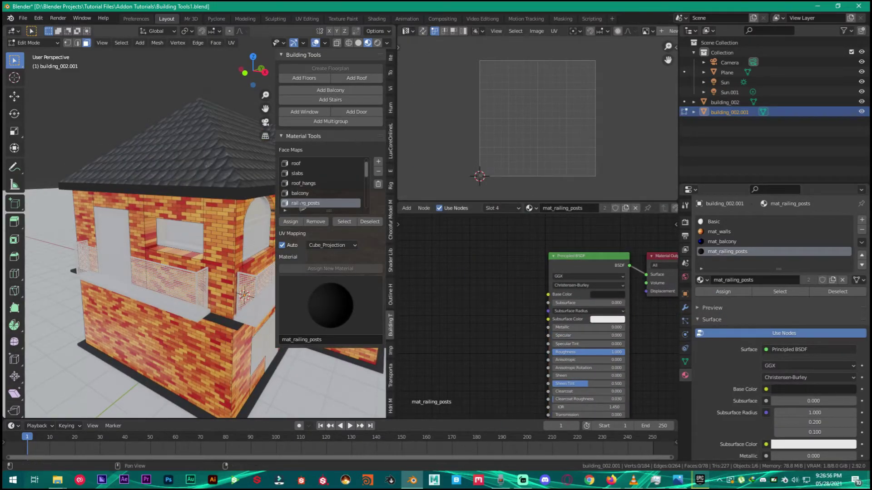
# Give the railing_rails face map a new node-based material, mat_railing_rails, with a bright blue Base Color and Metallic 1.000
pyautogui.scroll(-3, 301, 204)
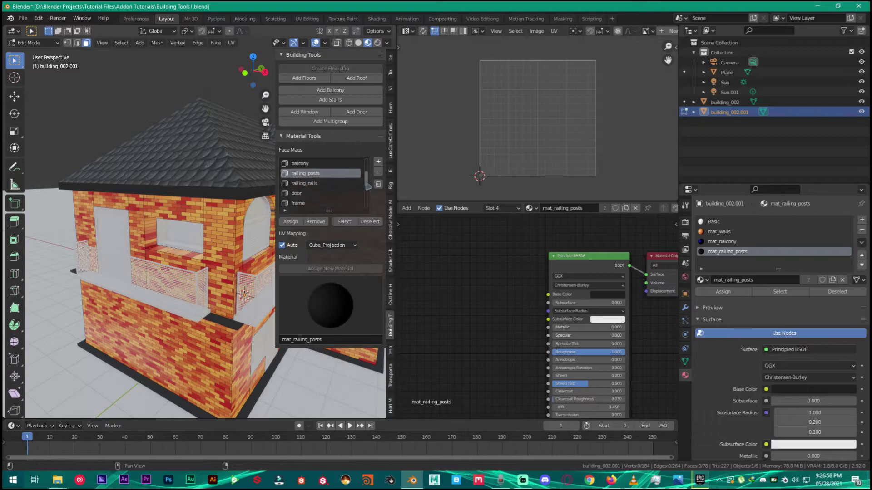
pyautogui.click(305, 183)
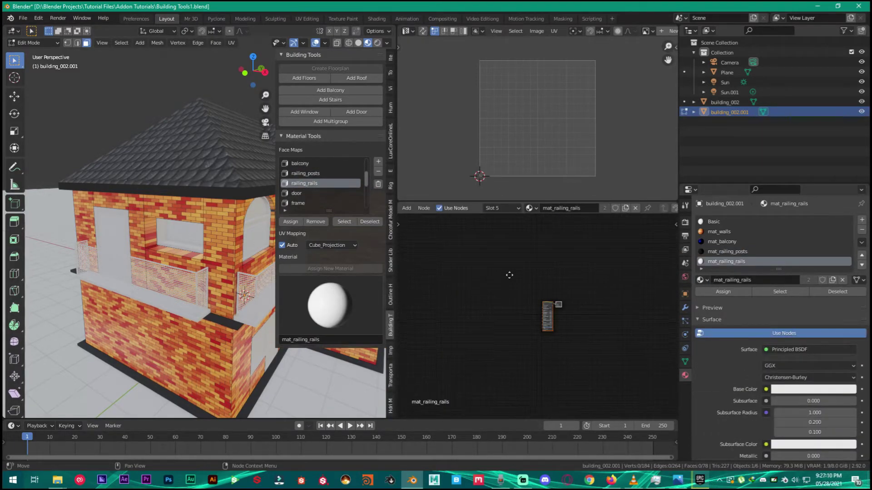
pyautogui.scroll(12, 509, 275)
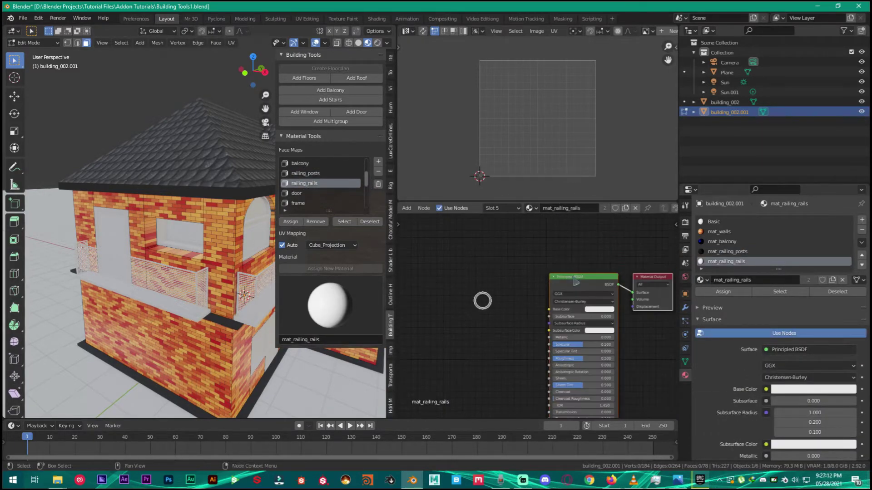
pyautogui.moveTo(482, 300); pyautogui.dragTo(430, 275, button='middle')
pyautogui.click(542, 281)
pyautogui.click(578, 200)
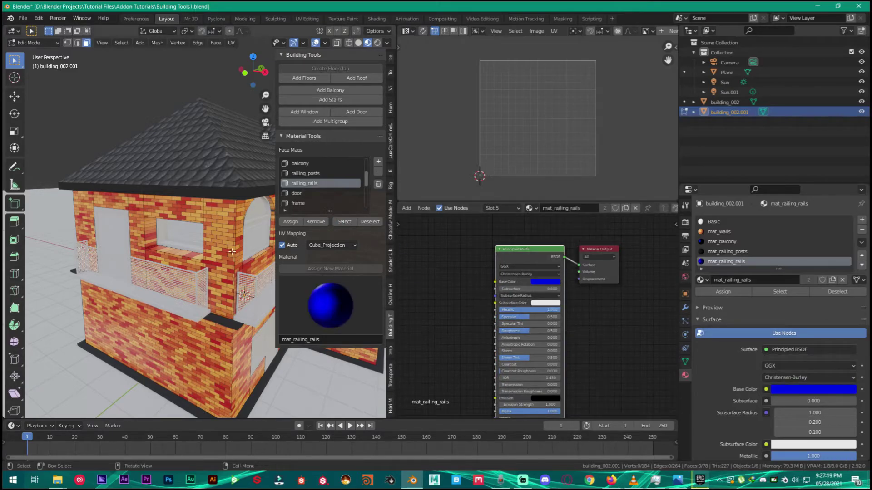
# Examine the walls, balcony, railing_posts and railing_rails face maps alongside their materials on building_002.001
pyautogui.moveTo(195, 254); pyautogui.dragTo(270, 233, button='middle')
pyautogui.scroll(7, 250, 257)
pyautogui.click(344, 221)
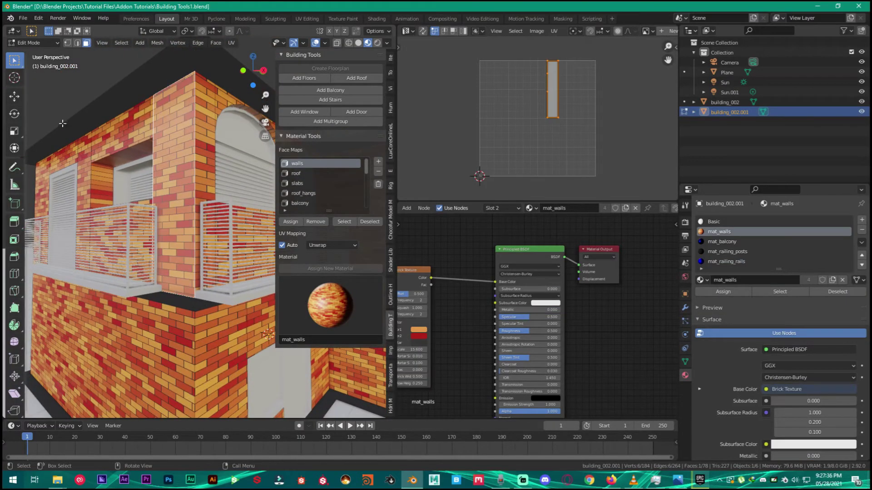
pyautogui.click(363, 223)
pyautogui.click(298, 202)
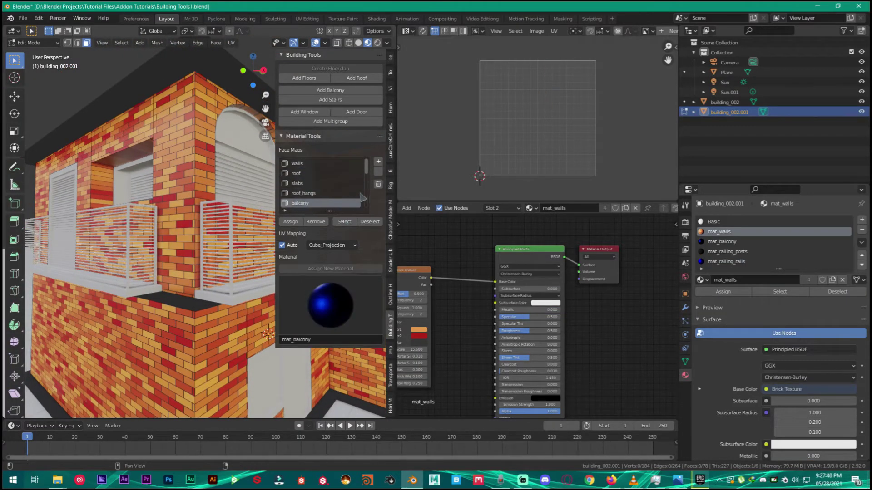
pyautogui.click(721, 242)
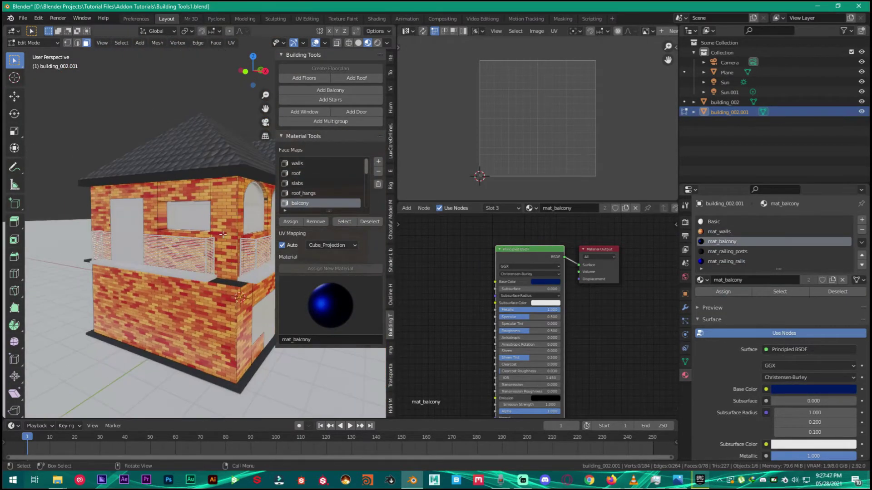
pyautogui.moveTo(190, 236); pyautogui.dragTo(254, 213, button='middle')
pyautogui.scroll(-4, 305, 184)
pyautogui.click(305, 173)
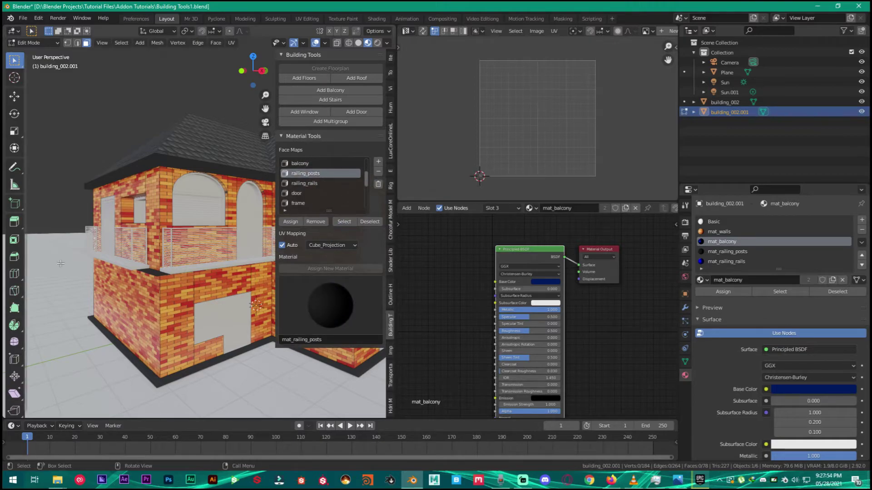
pyautogui.click(727, 252)
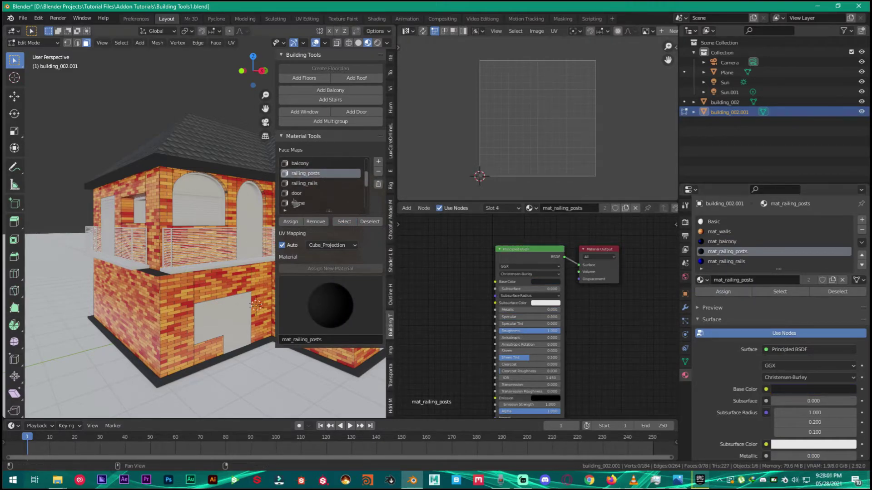
pyautogui.click(327, 183)
pyautogui.click(727, 262)
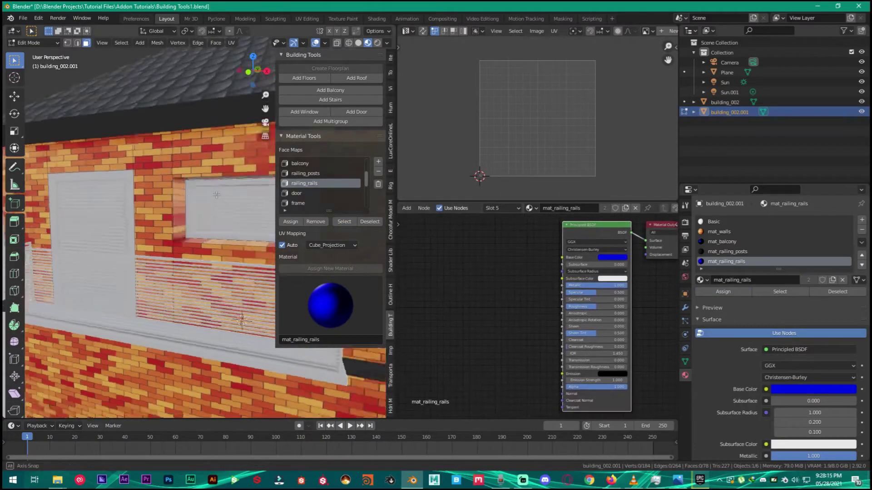
# Inspect the house with the door face map active, then select all faces and clear the selection
pyautogui.moveTo(216, 194); pyautogui.dragTo(175, 196, button='middle')
pyautogui.scroll(-2, 175, 197)
pyautogui.click(296, 194)
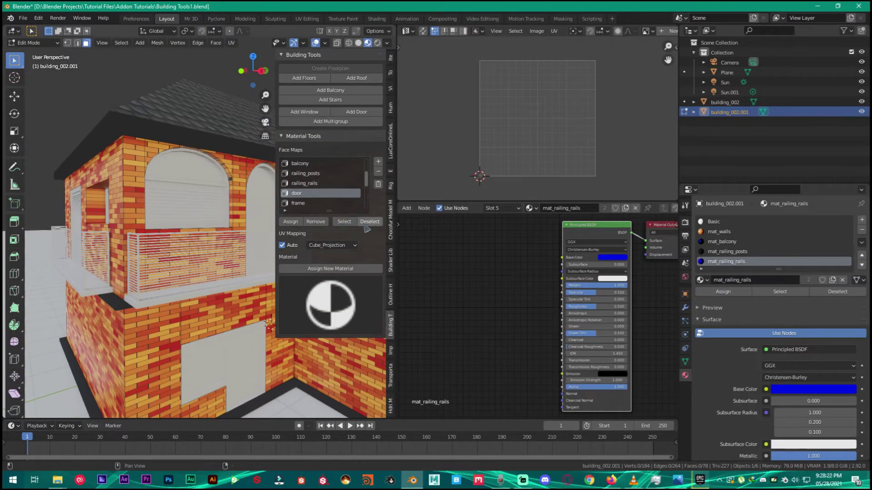
pyautogui.moveTo(268, 254); pyautogui.dragTo(234, 259, button='middle')
pyautogui.scroll(-4, 233, 259)
pyautogui.moveTo(174, 204); pyautogui.dragTo(203, 206, button='middle')
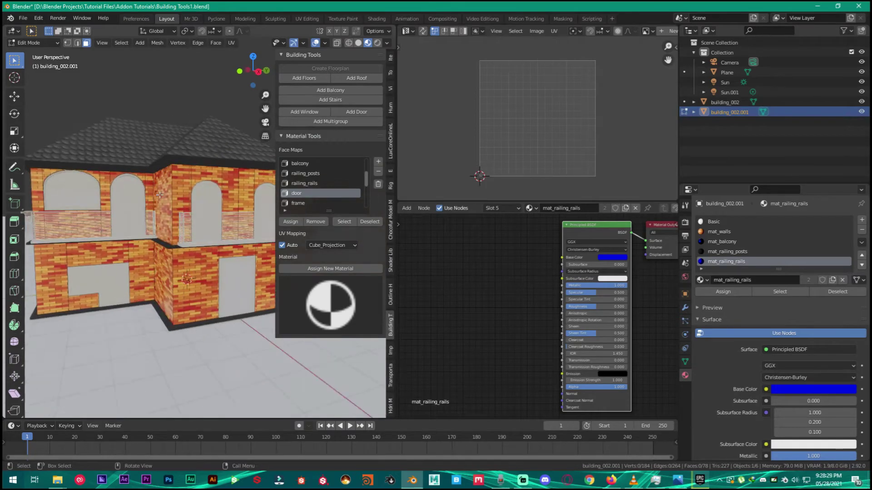
pyautogui.scroll(-2, 203, 206)
pyautogui.press('a')
pyautogui.hotkey('alt', 'a')
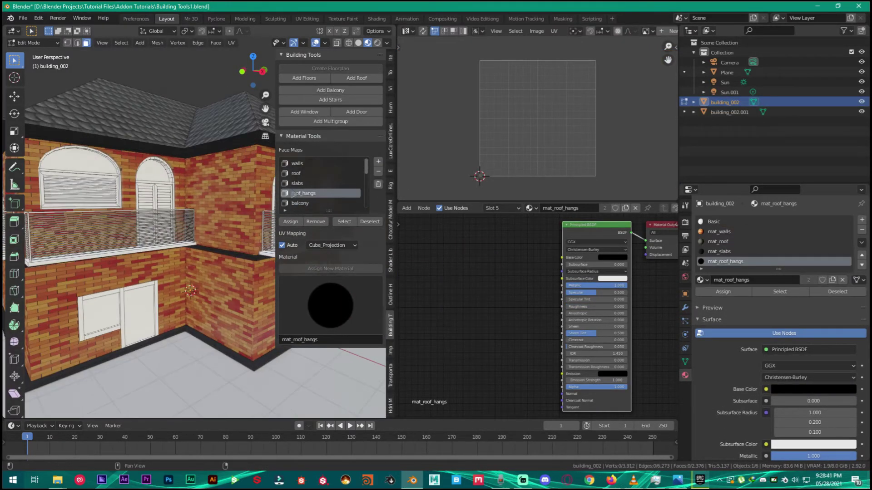
# On building_002, select the balcony face map's faces and add a material slot using the existing mat_balcony
pyautogui.click(345, 222)
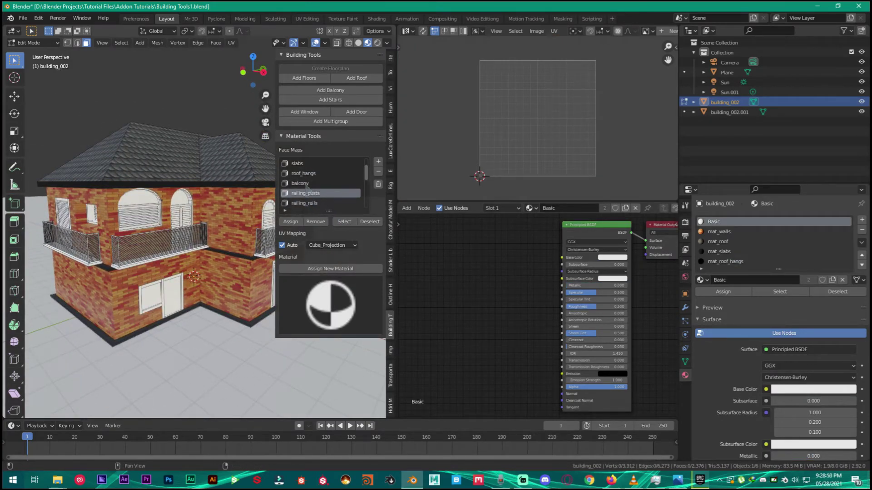
pyautogui.click(307, 184)
pyautogui.click(345, 221)
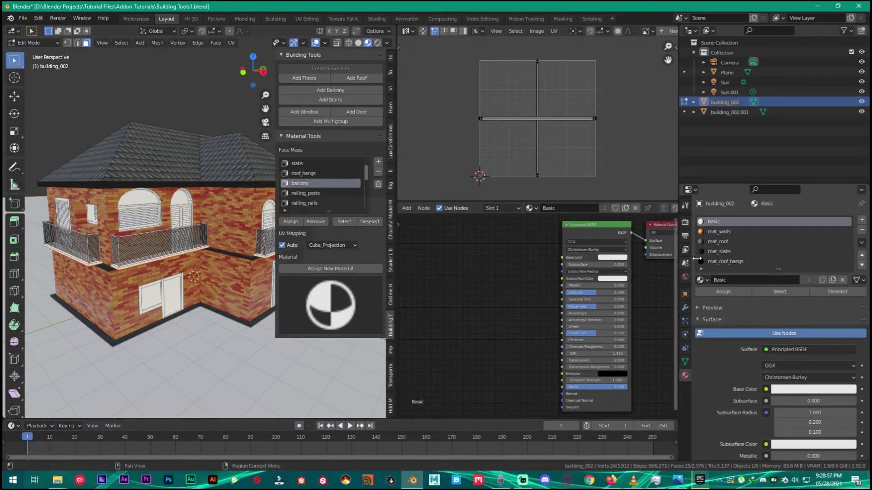
pyautogui.click(530, 208)
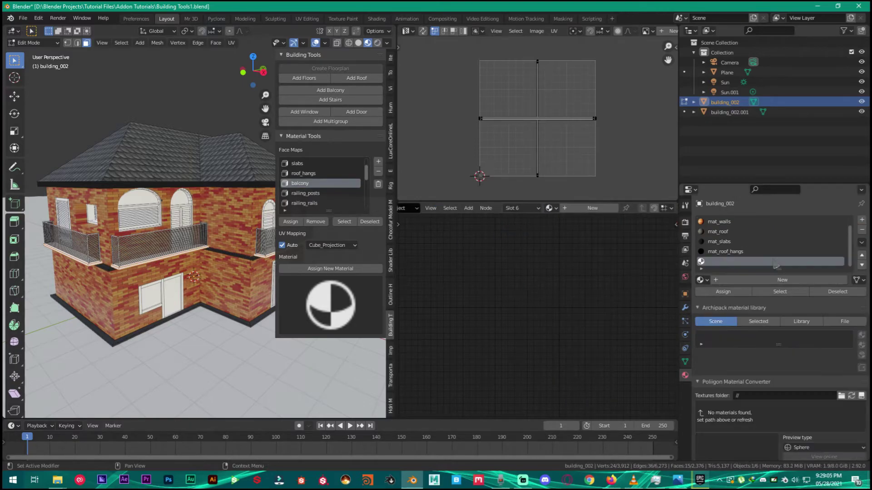
pyautogui.click(701, 280)
pyautogui.click(729, 304)
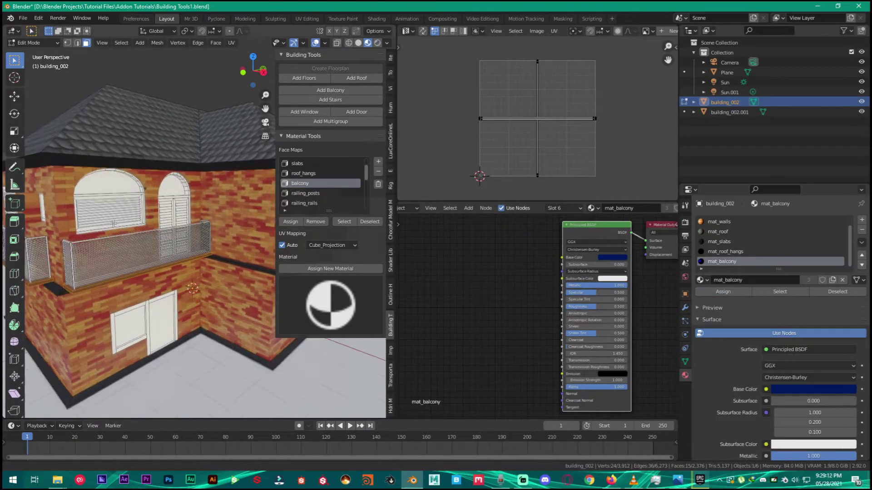
# Apply the existing mat_railing_posts and mat_railing_rails materials to the matching railing face maps of building_002 in new slots
pyautogui.scroll(3, 178, 303)
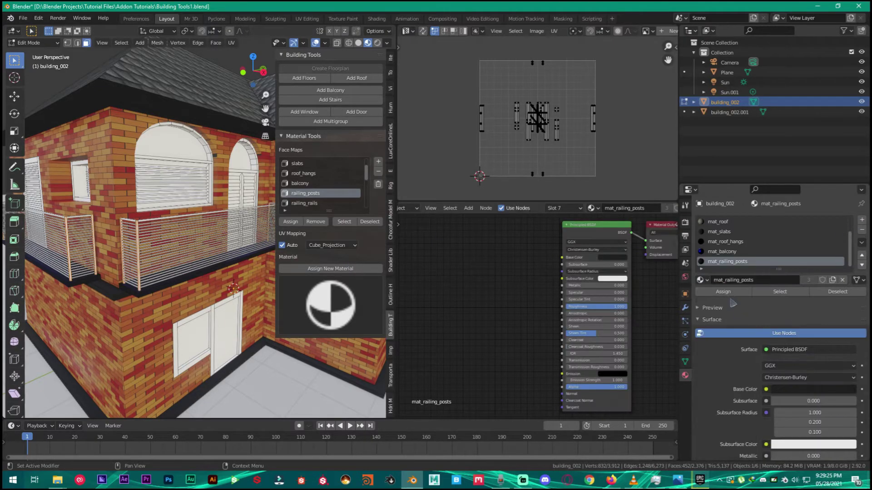
pyautogui.click(770, 293)
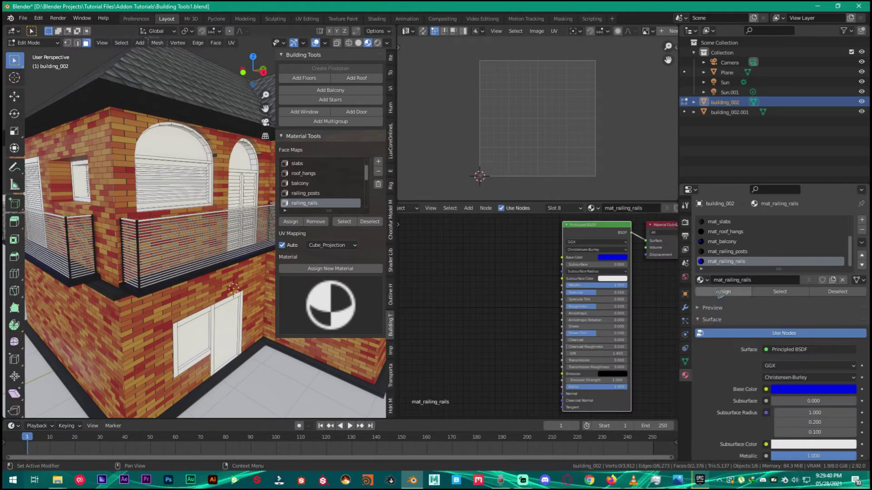
pyautogui.click(726, 292)
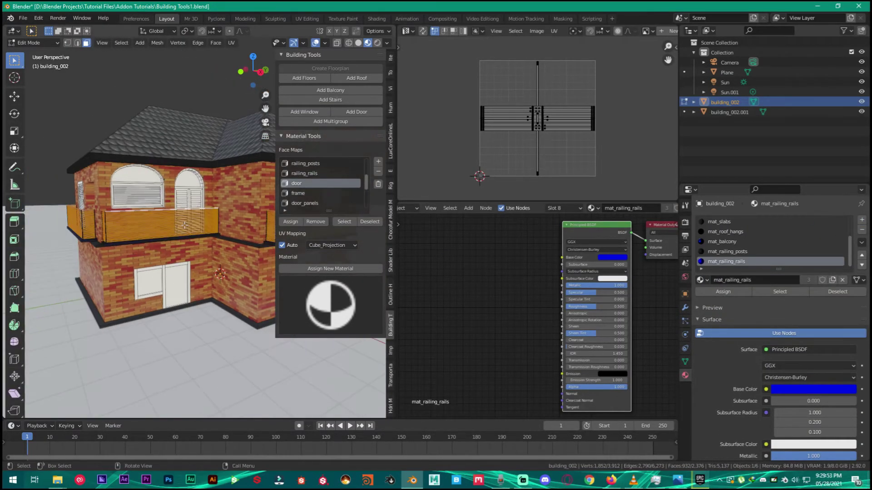
# Assign a new node-based material, mat_door, to the door face map and connect a Musgrave Texture to its Base Color
pyautogui.click(343, 222)
pyautogui.click(331, 268)
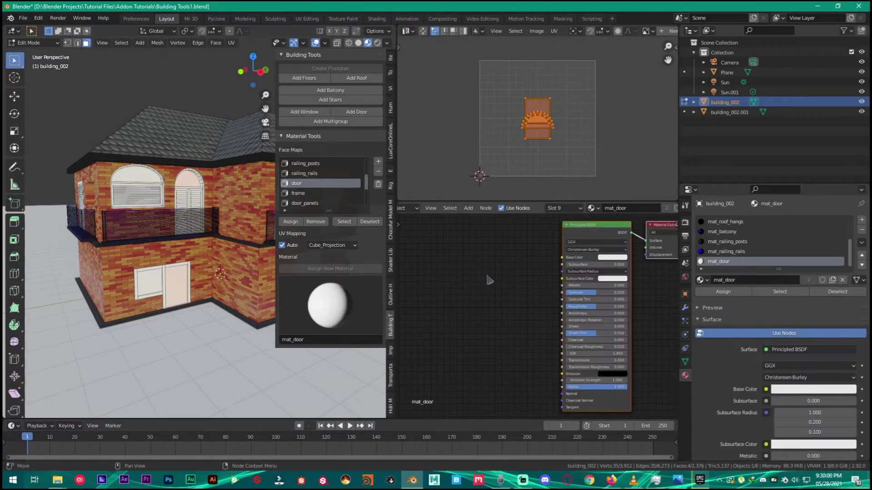
pyautogui.scroll(3, 488, 280)
pyautogui.moveTo(581, 218); pyautogui.dragTo(545, 240, button='middle')
pyautogui.scroll(-3, 483, 272)
pyautogui.hotkey('shift', 'a')
pyautogui.click(475, 278)
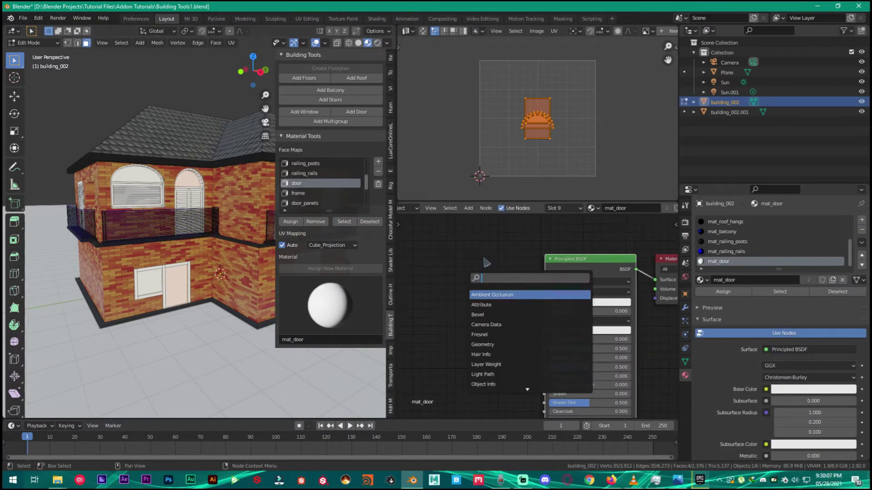
pyautogui.click(486, 295)
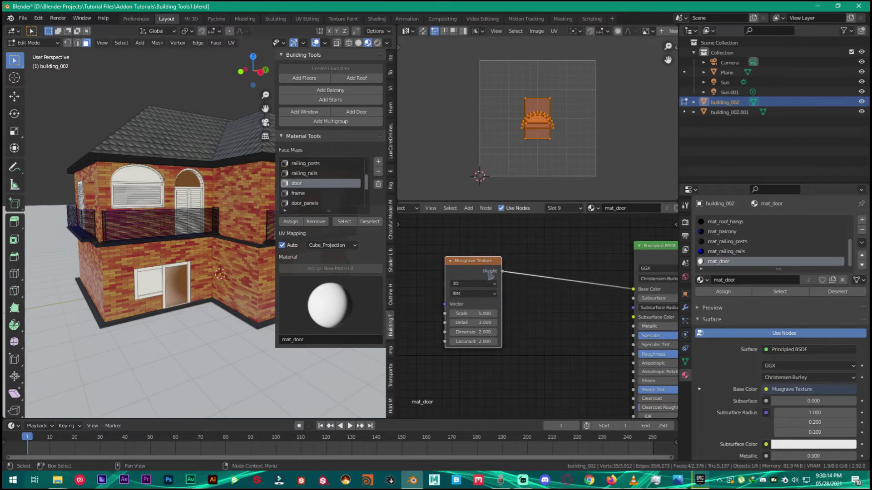
# Add Texture Coordinate and Mapping nodes feeding UV coordinates into the Musgrave Texture's Vector input
pyautogui.hotkey('ctrl', 't')
pyautogui.moveTo(481, 273); pyautogui.dragTo(640, 253, button='middle')
pyautogui.moveTo(466, 272); pyautogui.dragTo(493, 270)
pyautogui.moveTo(501, 269); pyautogui.dragTo(492, 261, button='middle')
pyautogui.moveTo(214, 191); pyautogui.dragTo(195, 191, button='middle')
pyautogui.scroll(5, 182, 182)
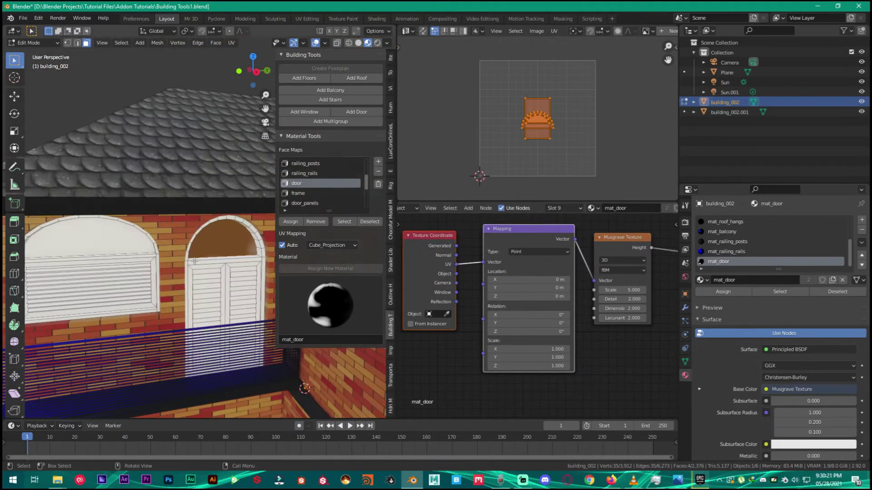
pyautogui.keyDown('ctrl'); pyautogui.moveTo(194, 261); pyautogui.dragTo(213, 191, button='middle'); pyautogui.keyUp('ctrl')
# Set the Musgrave Texture to Scale 103.100, Detail 16.000, Dimension 5.500 and Lacunarity 1.500
pyautogui.moveTo(623, 237); pyautogui.dragTo(674, 240)
pyautogui.moveTo(658, 300); pyautogui.dragTo(511, 301, button='middle')
pyautogui.moveTo(658, 243); pyautogui.dragTo(494, 241)
pyautogui.moveTo(494, 293); pyautogui.dragTo(518, 294)
pyautogui.moveTo(494, 302); pyautogui.dragTo(522, 303)
pyautogui.keyDown('ctrl'); pyautogui.moveTo(222, 240); pyautogui.dragTo(228, 310, button='middle'); pyautogui.keyUp('ctrl')
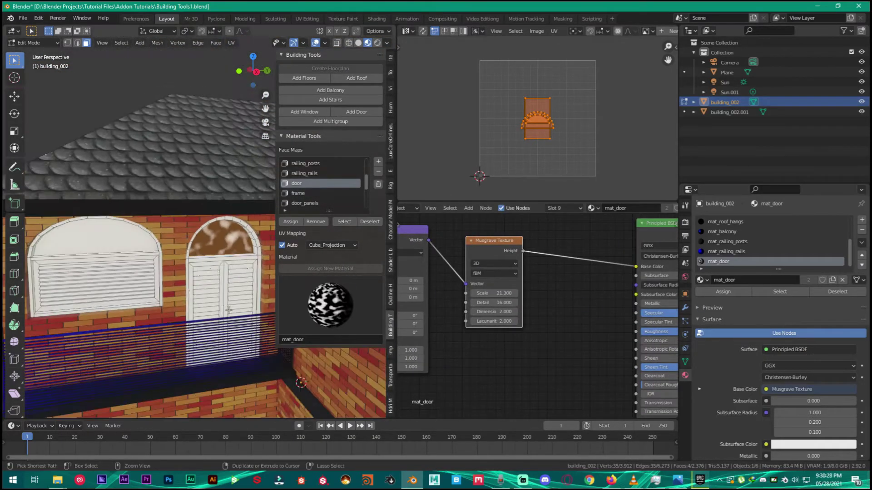
pyautogui.scroll(3, 229, 312)
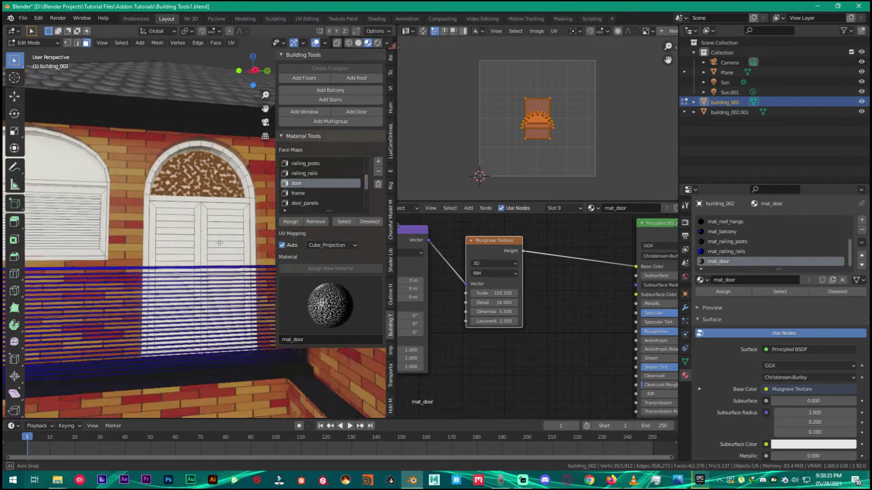
# Add a Bump node with Strength 0.242 between the Musgrave Height output and the mat_door shader's Normal input
pyautogui.scroll(-2, 499, 317)
pyautogui.hotkey('shift', 'a')
pyautogui.click(527, 307)
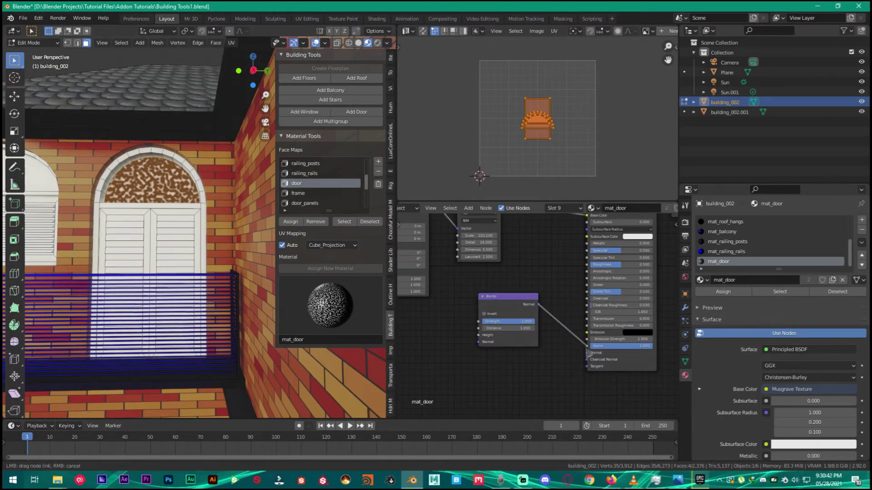
pyautogui.moveTo(587, 350); pyautogui.dragTo(587, 353)
pyautogui.click(486, 313)
pyautogui.moveTo(498, 307); pyautogui.dragTo(516, 324, button='middle')
pyautogui.moveTo(545, 313); pyautogui.dragTo(564, 290)
pyautogui.moveTo(499, 221); pyautogui.dragTo(507, 320)
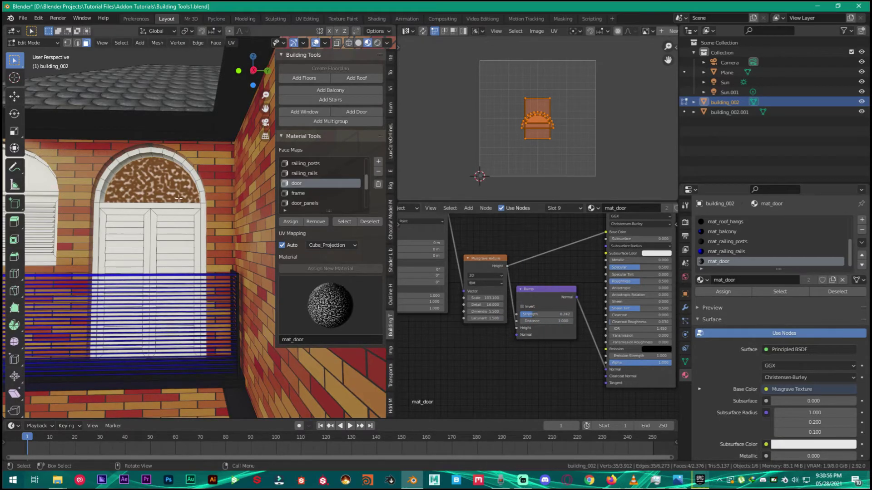
# Select the frame face map's faces and assign a new material, mat_frame, with nodes enabled
pyautogui.scroll(-4, 179, 198)
pyautogui.moveTo(179, 199); pyautogui.dragTo(206, 213, button='middle')
pyautogui.keyDown('shift'); pyautogui.moveTo(150, 181); pyautogui.dragTo(214, 238, button='middle'); pyautogui.keyUp('shift')
pyautogui.click(312, 193)
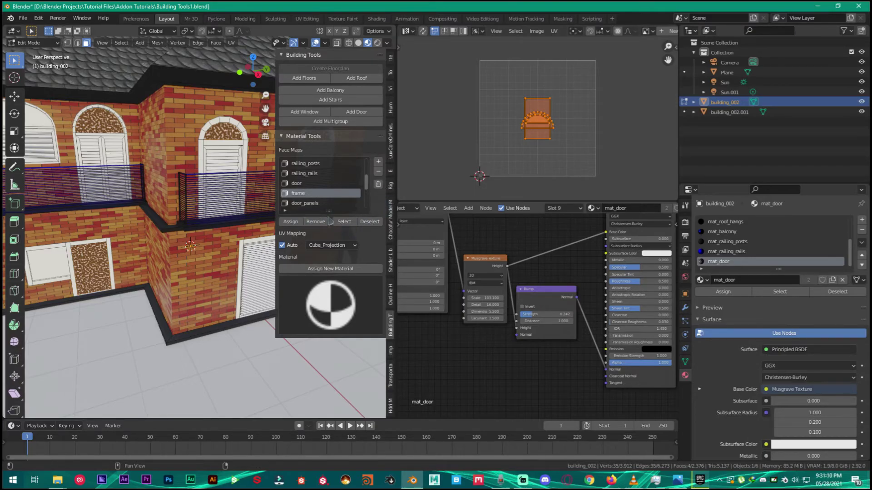
pyautogui.click(330, 269)
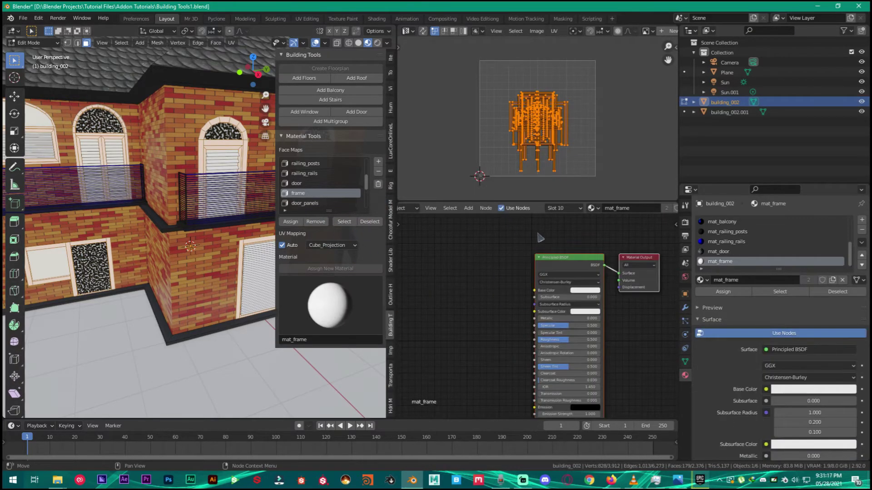
# Set the mat_frame shader to a pure black Base Color and Metallic 1.000
pyautogui.click(581, 291)
pyautogui.moveTo(625, 231); pyautogui.dragTo(625, 272)
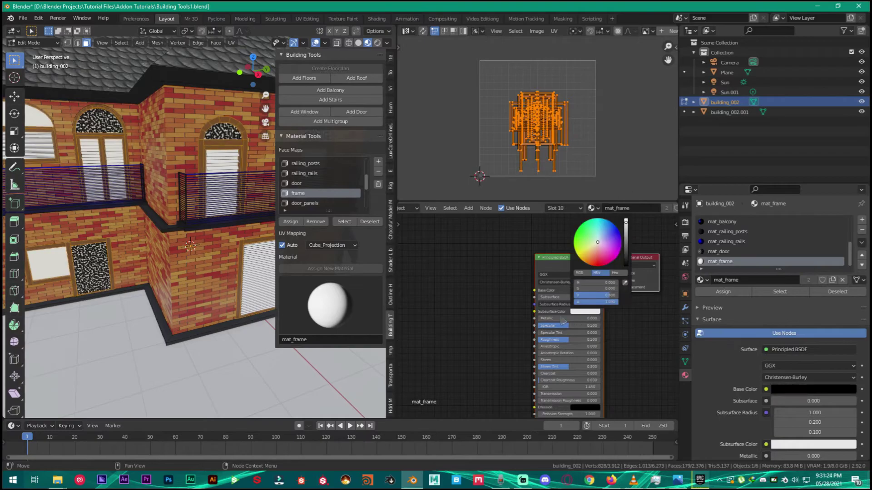
pyautogui.moveTo(568, 319); pyautogui.dragTo(600, 318)
# Clear the face selection and assign a new material, mat_door_panels, to the door_panels face map
pyautogui.click(318, 203)
pyautogui.click(370, 222)
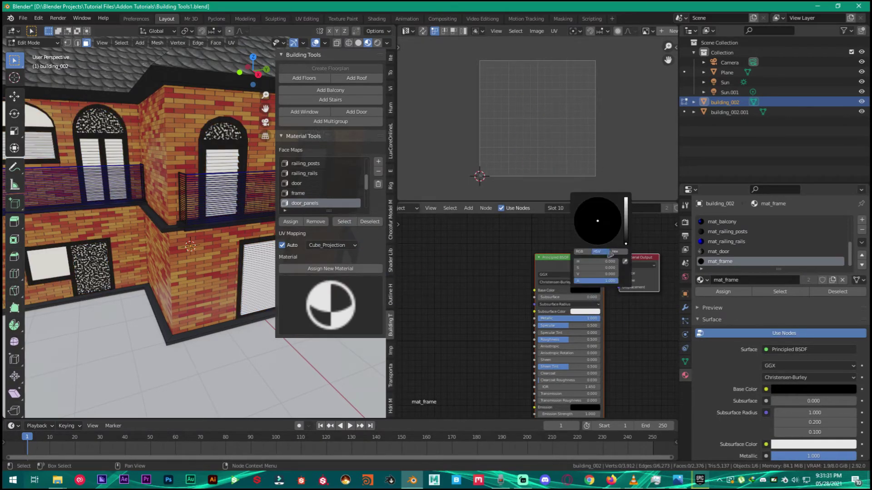
pyautogui.click(348, 269)
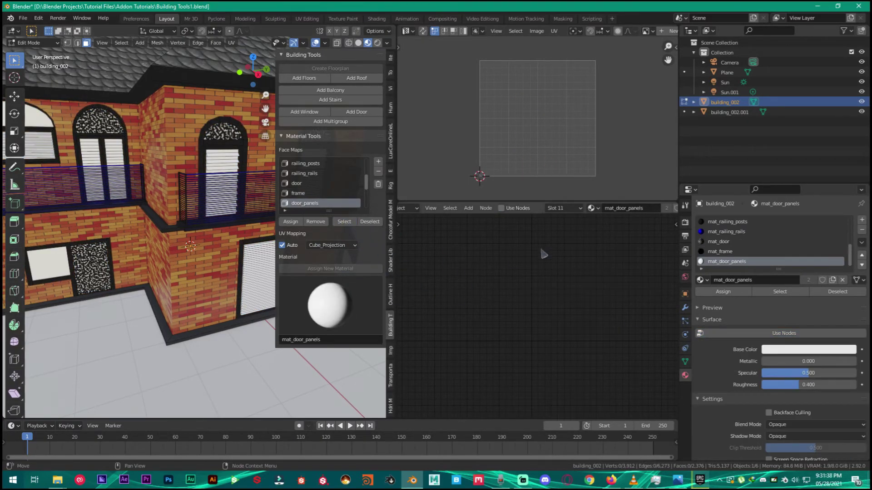
# Enable nodes on mat_door_panels and set its shader to a blue Base Color with Metallic 0.995
pyautogui.click(502, 208)
pyautogui.click(585, 291)
pyautogui.click(612, 213)
pyautogui.moveTo(568, 318); pyautogui.dragTo(600, 318)
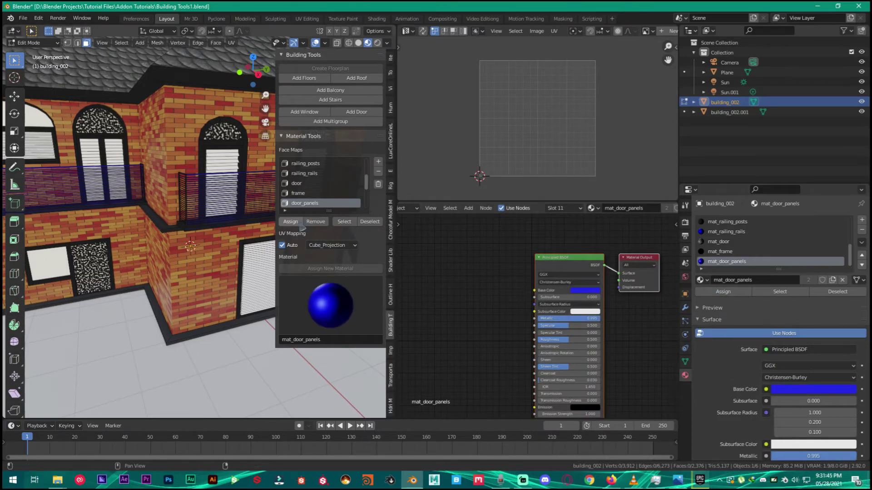
# Assign a new material, mat_door_louvers, to the door_louvers face map with a blue Base Color, Metallic 1.000 and Roughness 0.514
pyautogui.moveTo(245, 224); pyautogui.dragTo(166, 210, button='middle')
pyautogui.scroll(-2, 245, 218)
pyautogui.press('Tab')
pyautogui.scroll(3, 167, 214)
pyautogui.press('Tab')
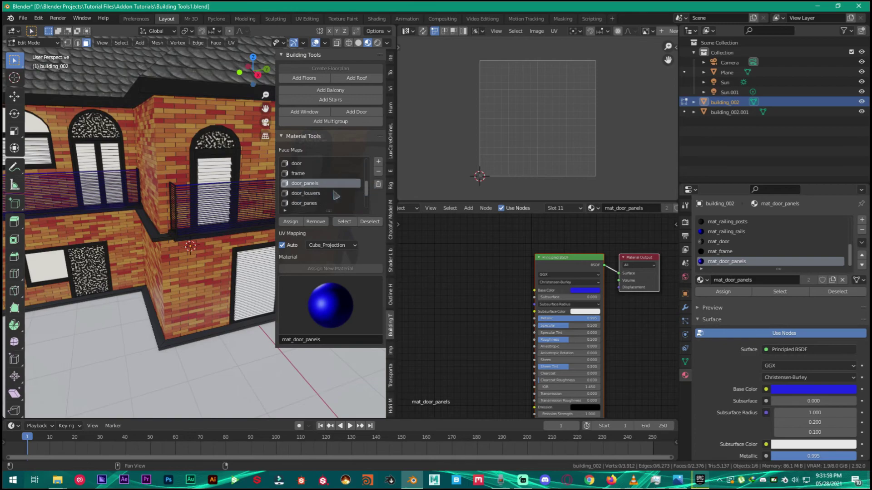
pyautogui.click(336, 196)
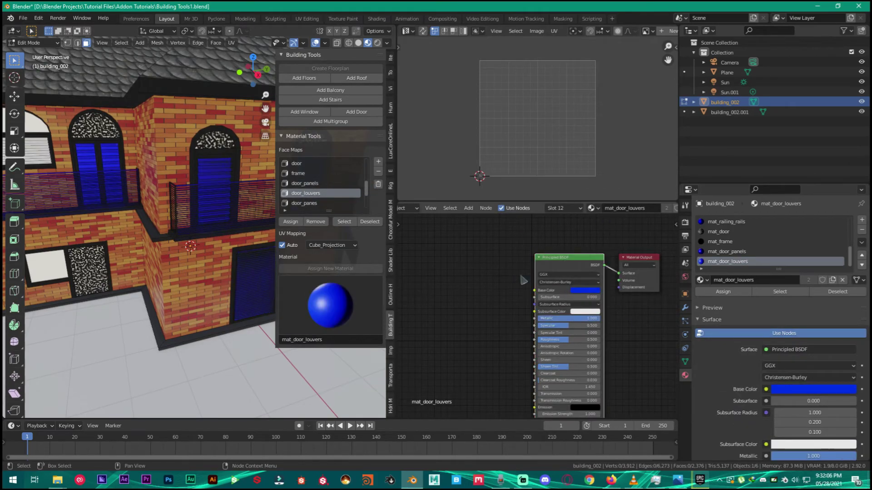
pyautogui.moveTo(538, 282); pyautogui.dragTo(528, 272, button='middle')
pyautogui.moveTo(552, 331)
pyautogui.mouseDown()
pyautogui.moveTo(561, 332)
pyautogui.moveTo(549, 330)
pyautogui.mouseUp()
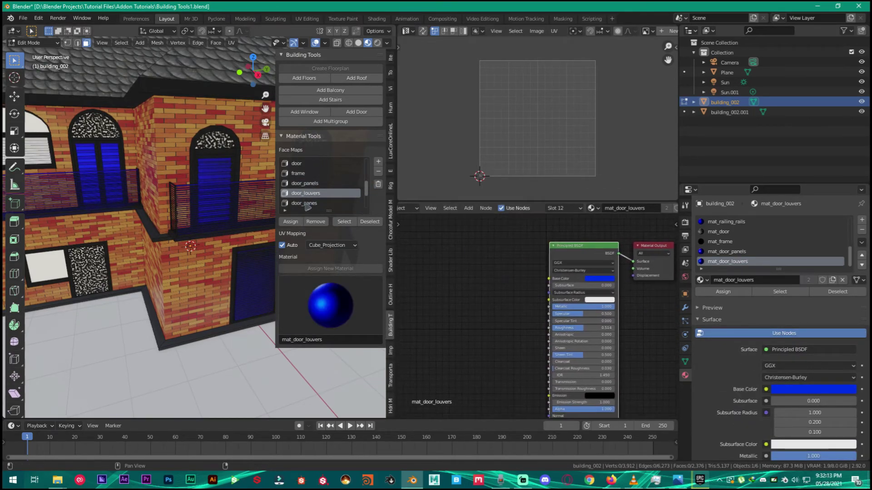
# Assign new node-based materials to the door_panes and window face maps, with green and red Base Colors respectively
pyautogui.click(304, 203)
pyautogui.click(330, 268)
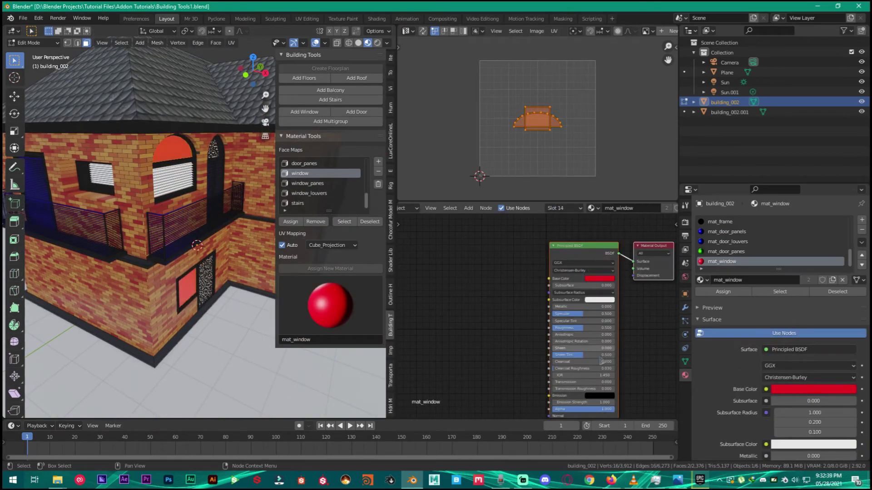
# Assign new materials with Metallic 1.000 to the window_panes and window_louvers face maps, with magenta and yellow Base Colors respectively
pyautogui.moveTo(159, 227); pyautogui.dragTo(222, 227, button='middle')
pyautogui.click(307, 183)
pyautogui.click(340, 268)
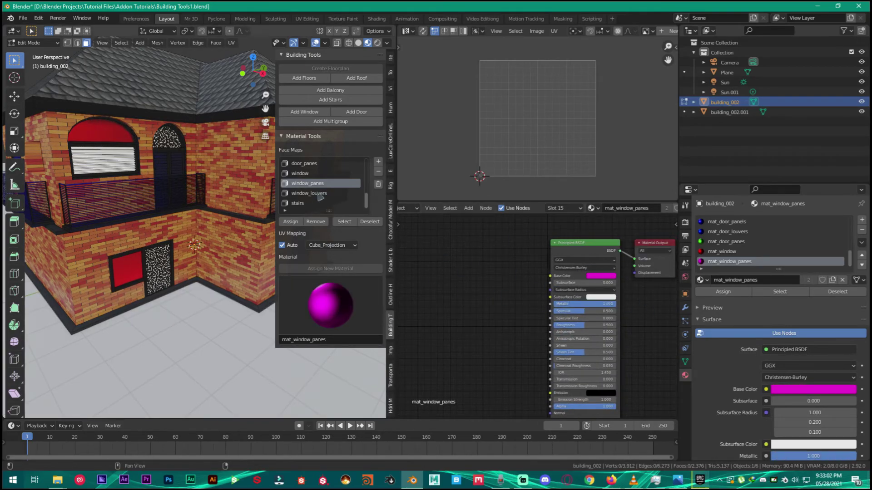
pyautogui.click(320, 194)
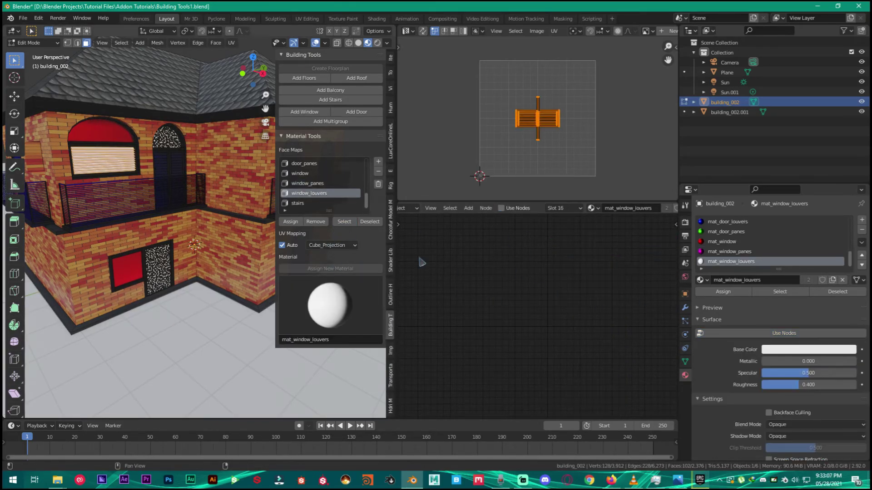
pyautogui.click(600, 276)
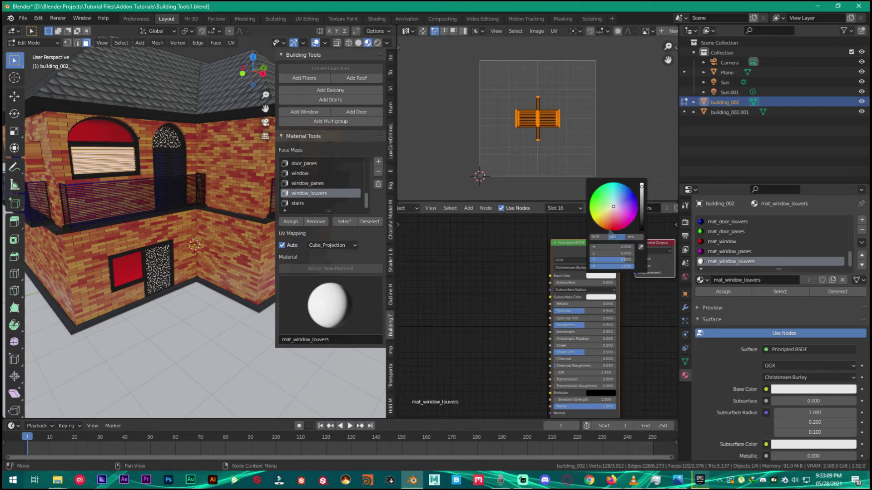
# Assign a new material, mat_stairs, to the stairs face map with nodes enabled and no texture setup
pyautogui.click(301, 203)
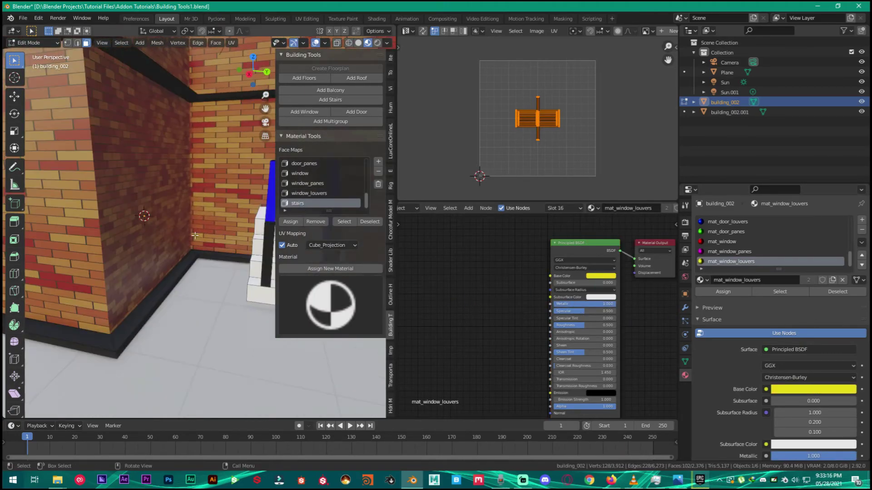
pyautogui.click(330, 268)
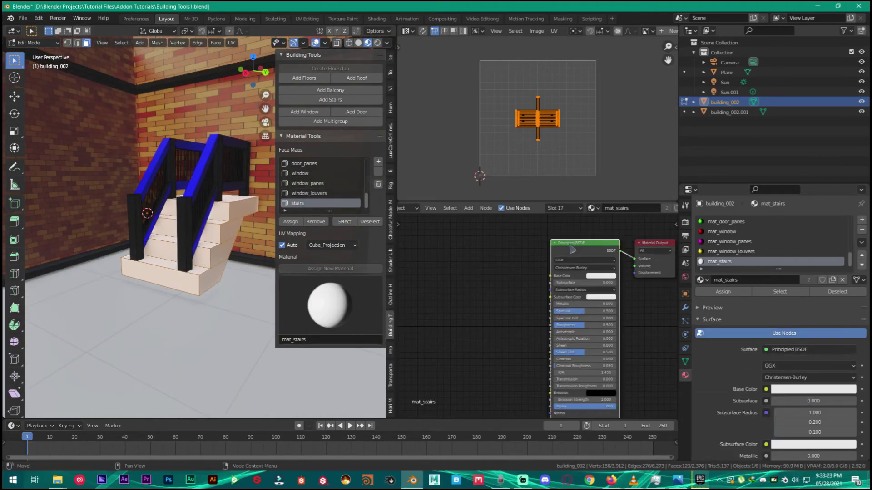
pyautogui.hotkey('ctrl', 't')
pyautogui.hotkey('ctrl', 'z')
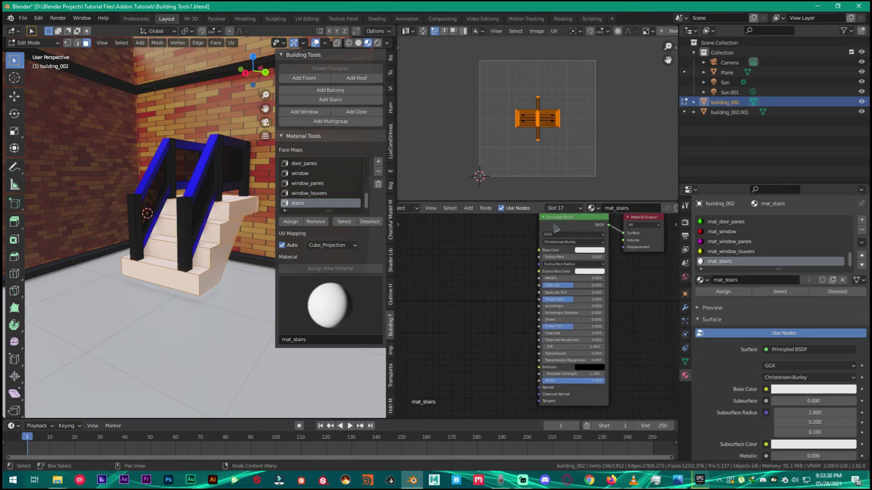
# Set the mat_stairs shader to a light pink Base Color, Metallic 1.000, Roughness 0.701 and Transmission 0.682
pyautogui.click(589, 250)
pyautogui.moveTo(600, 181); pyautogui.dragTo(600, 189)
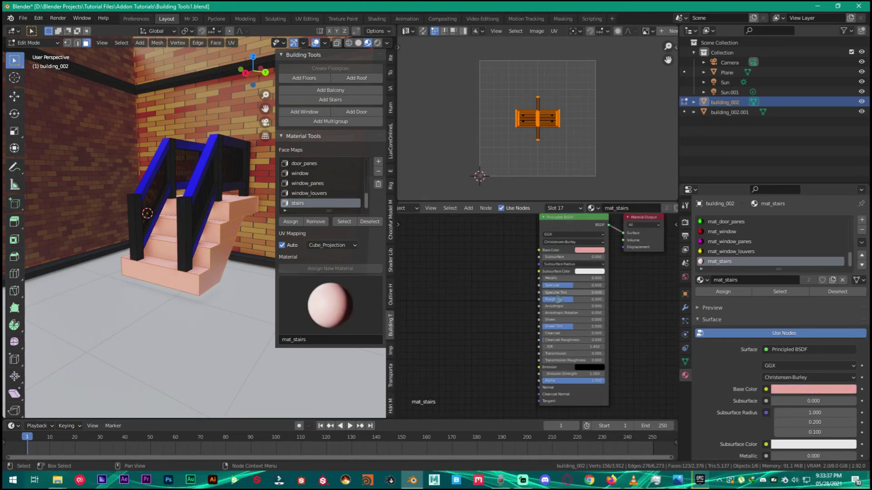
pyautogui.moveTo(563, 278); pyautogui.dragTo(604, 278)
pyautogui.moveTo(563, 300); pyautogui.dragTo(576, 299)
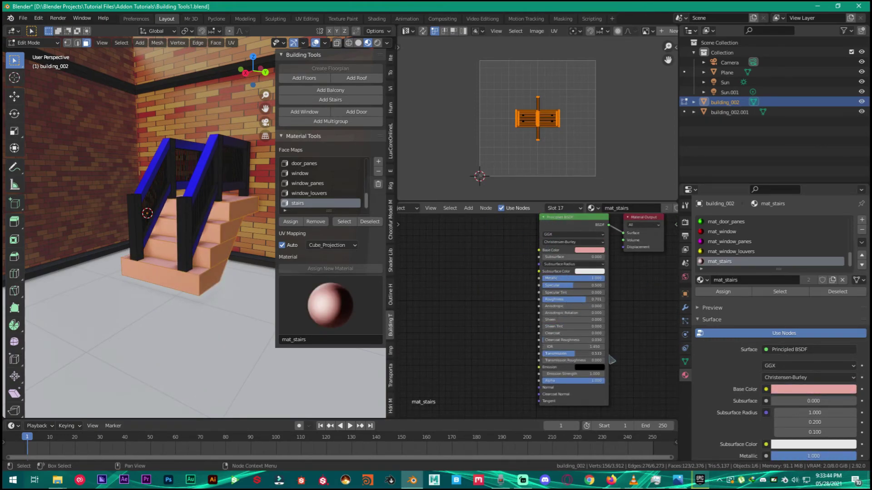
# Examine the fully textured house from several angles in a maximized viewport with the Building Tools and Material Tools sections collapsed
pyautogui.hotkey('ctrl', 'space')
pyautogui.scroll(-8, 386, 173)
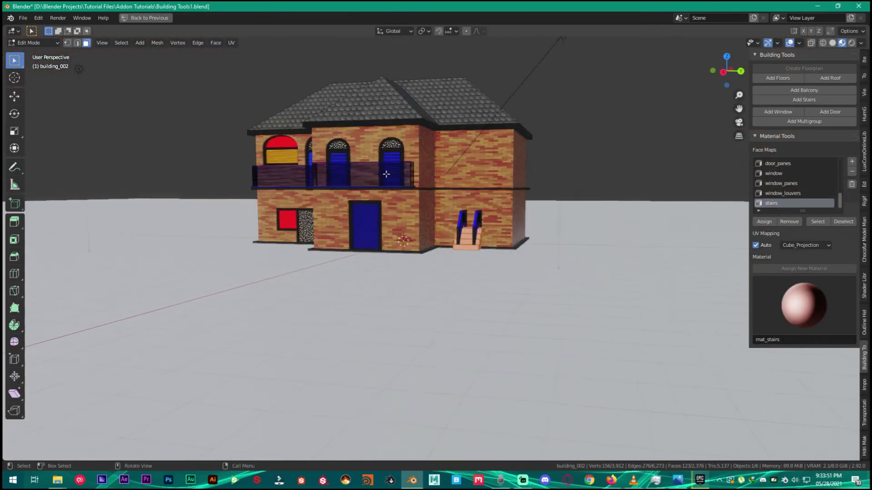
pyautogui.moveTo(386, 173); pyautogui.dragTo(430, 230, button='middle')
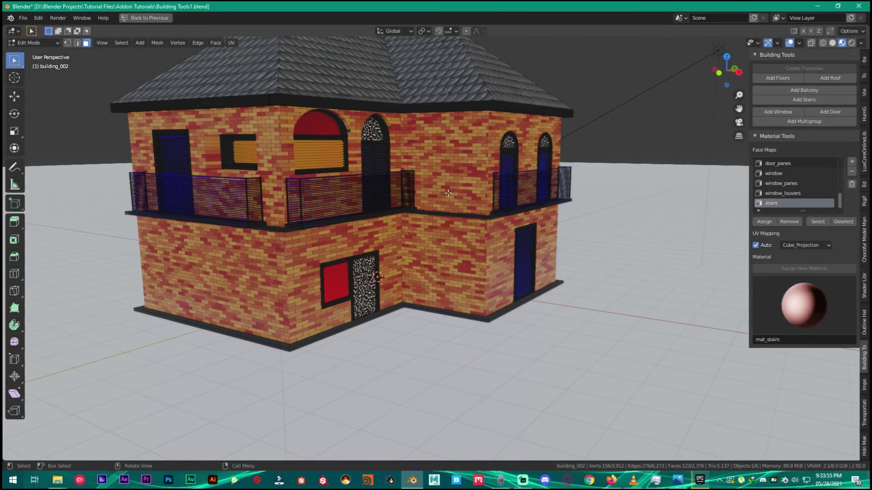
pyautogui.moveTo(448, 193); pyautogui.dragTo(441, 230, button='middle')
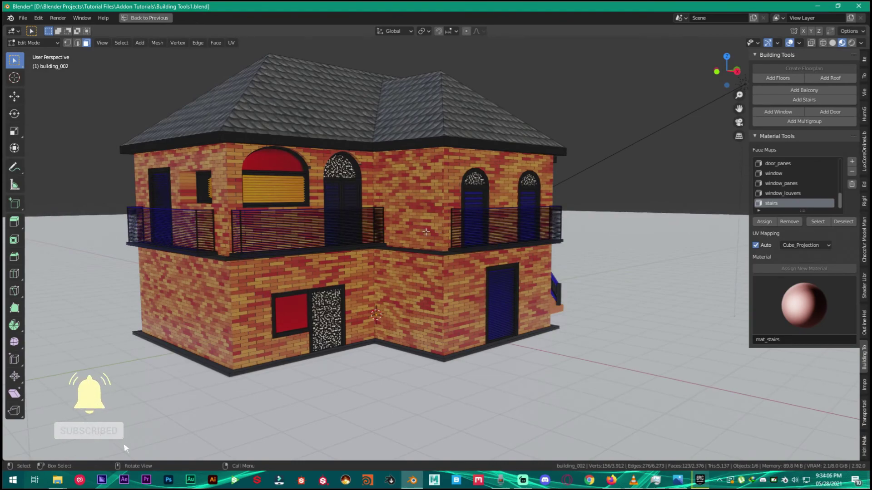
pyautogui.moveTo(426, 232)
pyautogui.mouseDown(button='middle')
pyautogui.moveTo(393, 236)
pyautogui.moveTo(436, 229)
pyautogui.mouseUp(button='middle')
pyautogui.click(768, 138)
pyautogui.click(757, 57)
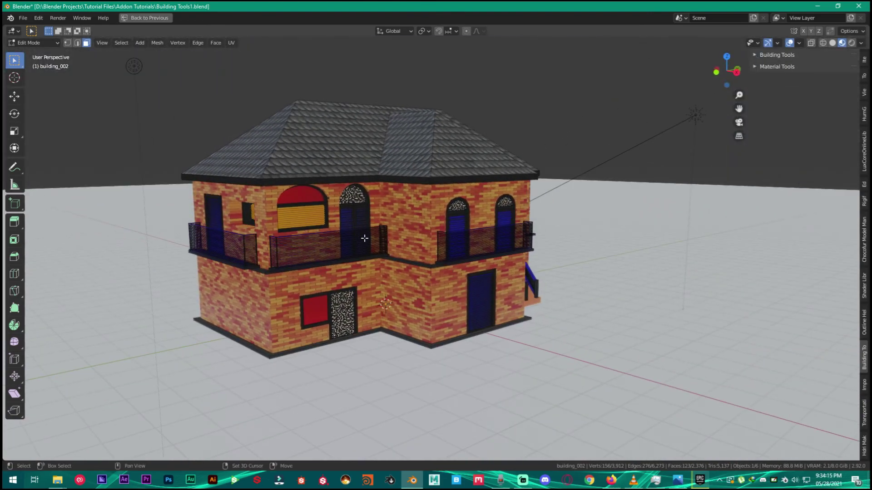
pyautogui.moveTo(365, 238); pyautogui.dragTo(333, 273, button='middle')
pyautogui.scroll(-3, 334, 272)
pyautogui.moveTo(227, 195); pyautogui.dragTo(259, 169, button='middle')
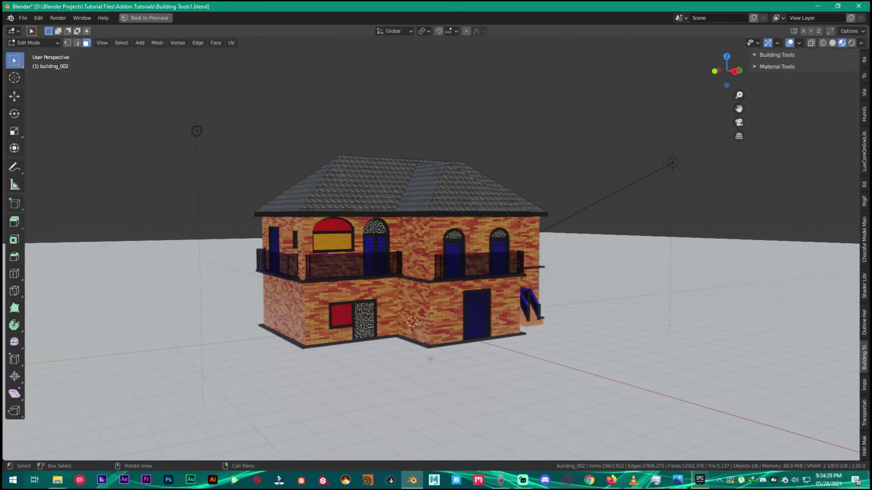
pyautogui.hotkey('ctrl', 'space')
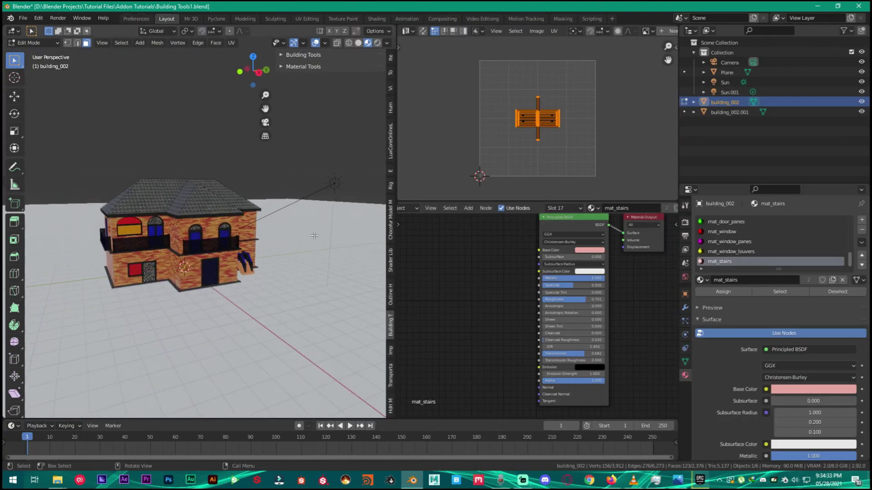